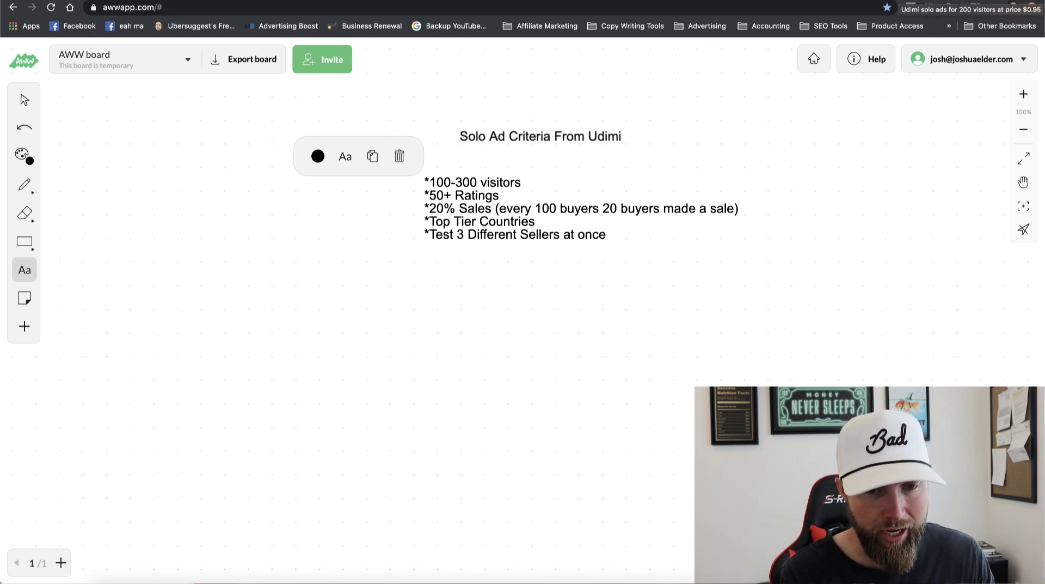
Switch to Udimi, dismiss the news announcement and look over the account's home page.
click(941, 1)
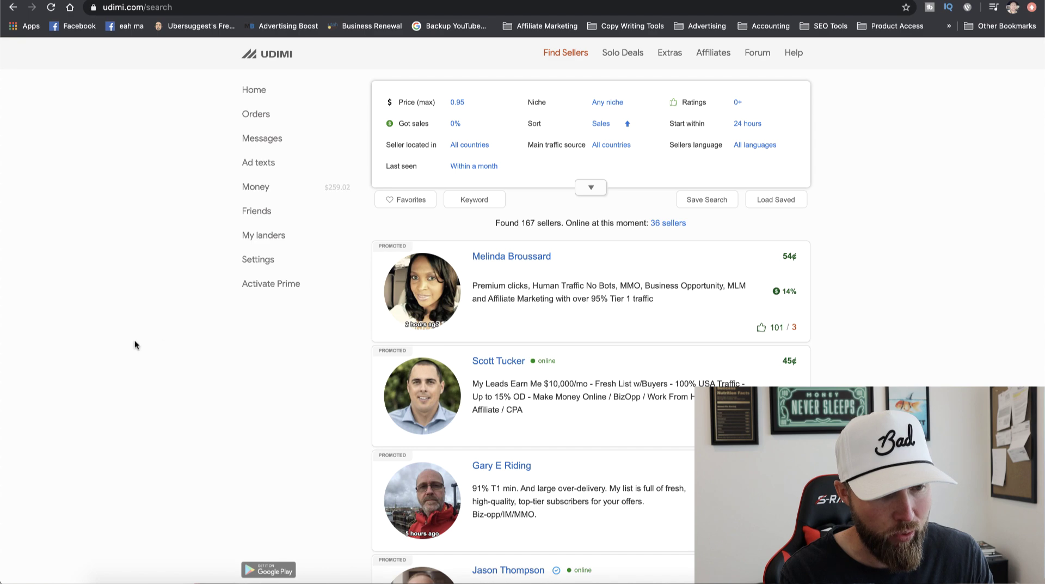
click(571, 57)
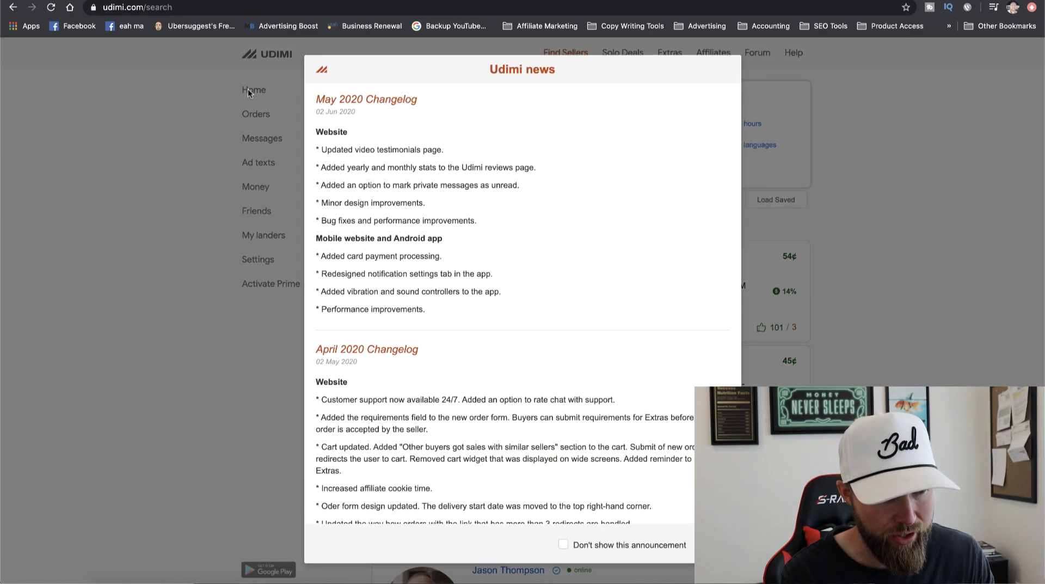
click(713, 544)
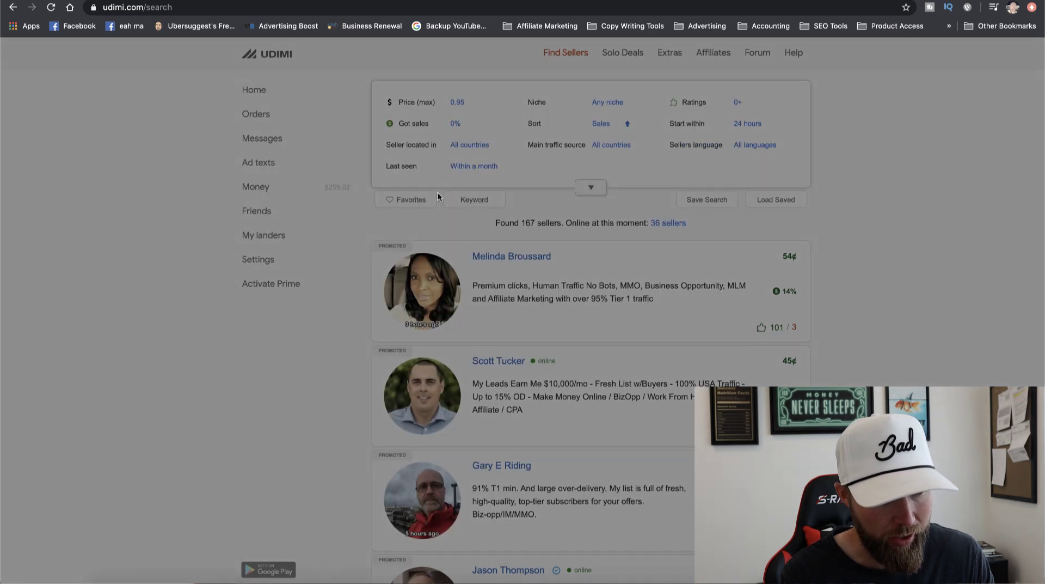
click(258, 95)
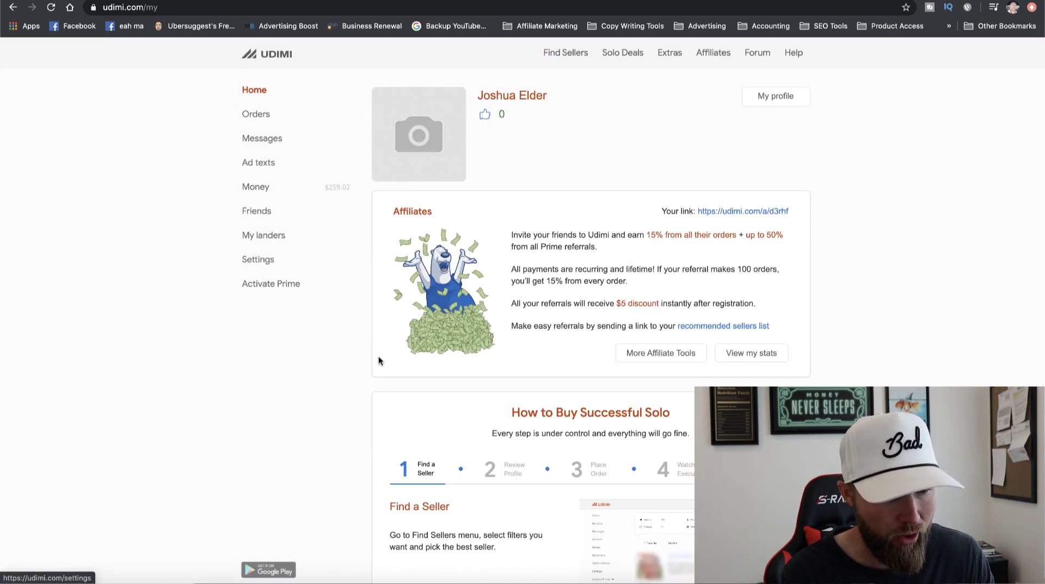
scroll(488, 259, down, 10)
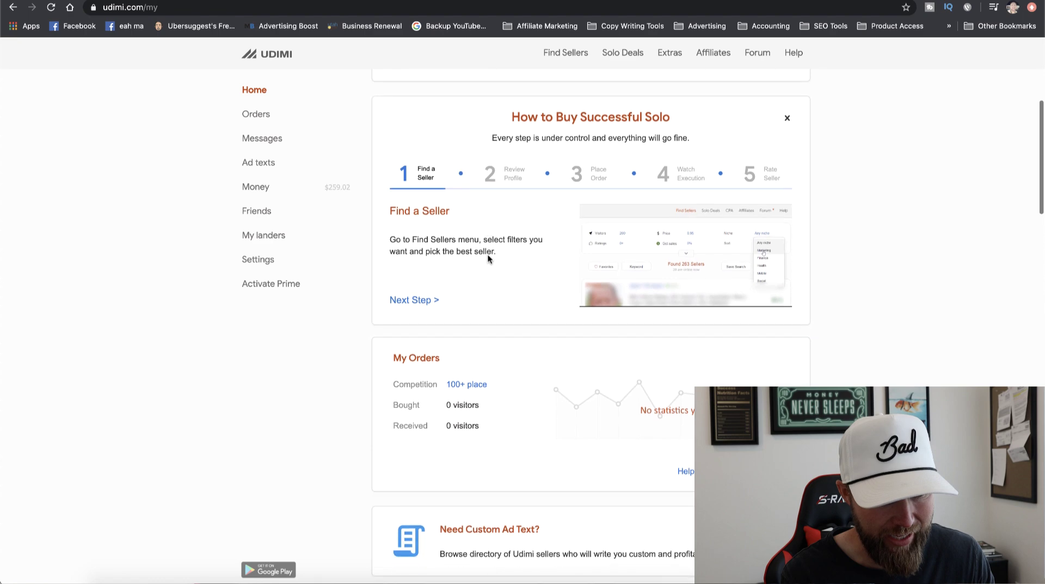
scroll(488, 260, up, 10)
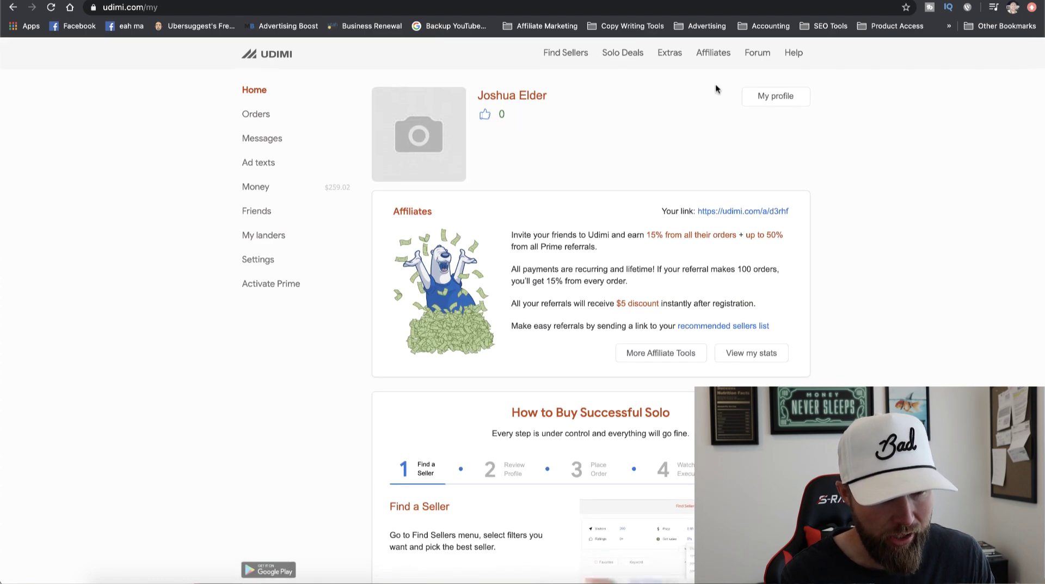
Open the Find Sellers page and review the search filters, including the maximum price.
click(569, 58)
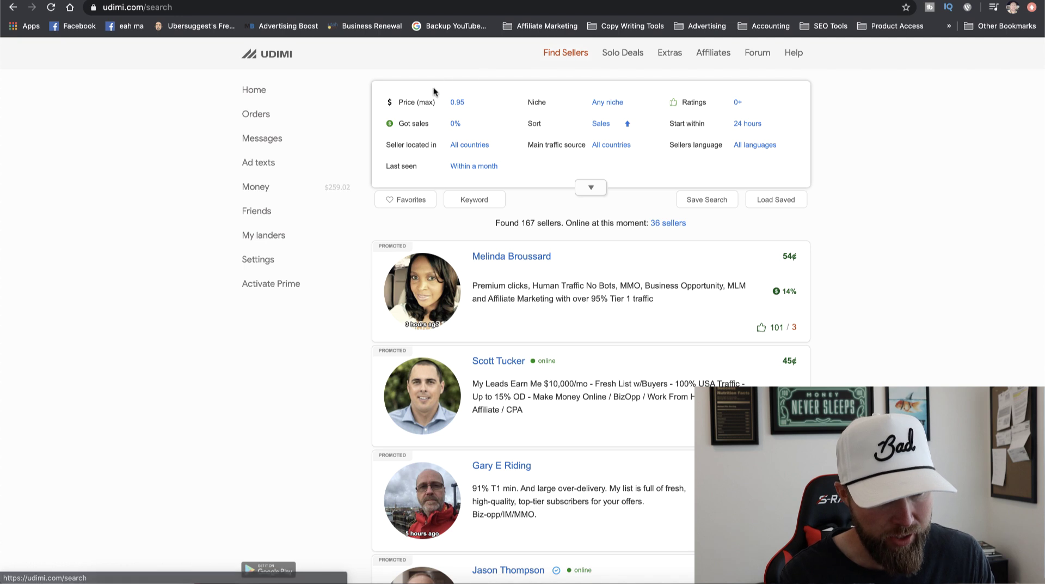
mouse_move(557, 153)
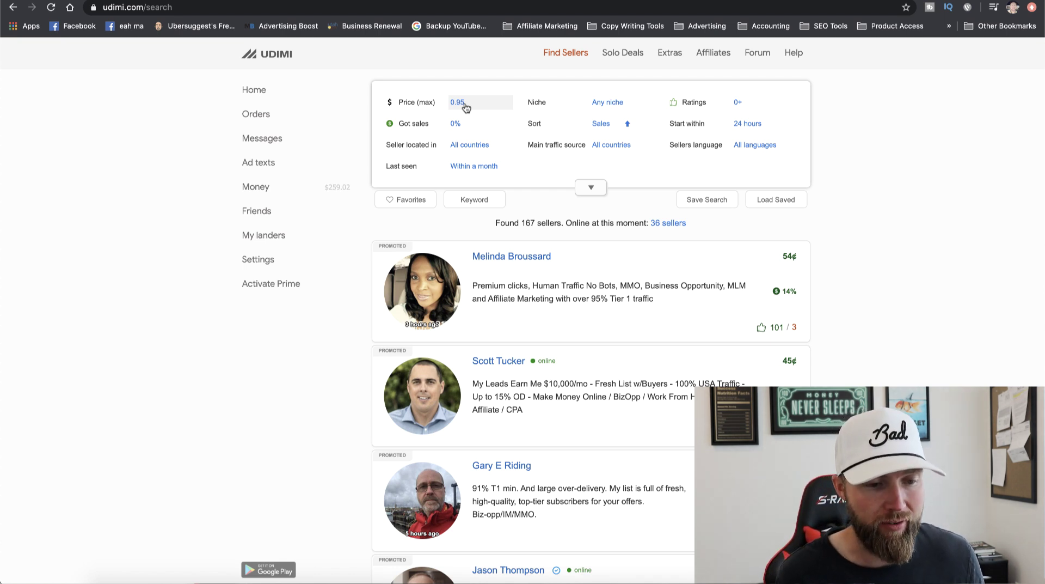
click(463, 104)
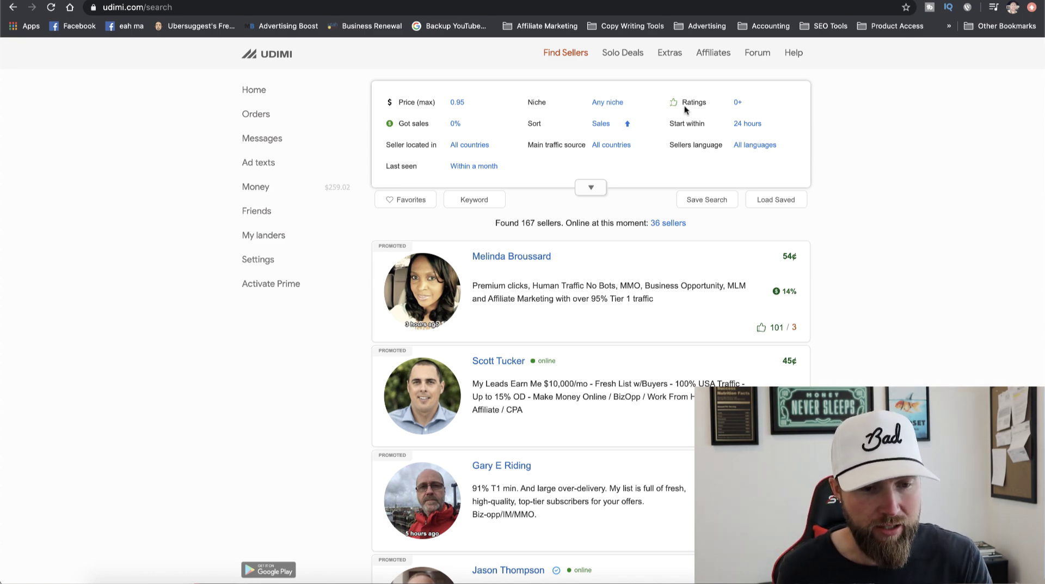
Highlight the "50+ Ratings" criterion on the AWW board and set Udimi's seller ratings filter to 50+.
click(806, 1)
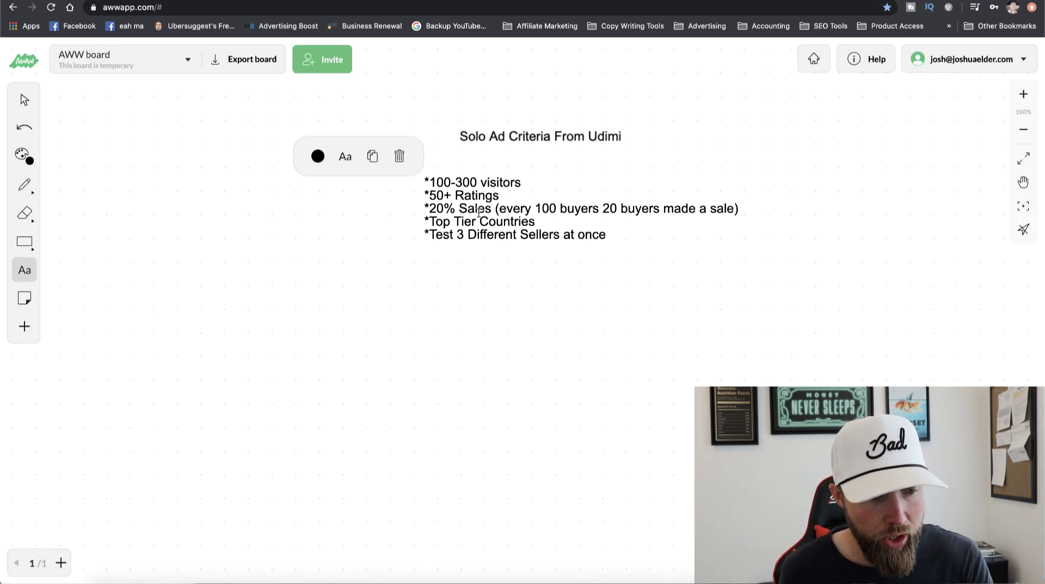
drag(502, 196, 429, 197)
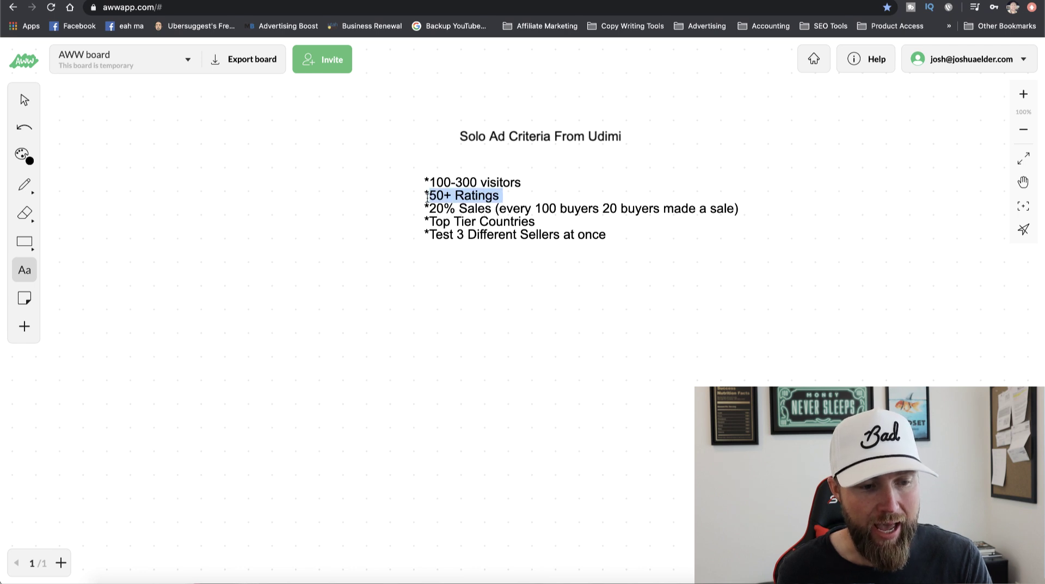
click(922, 1)
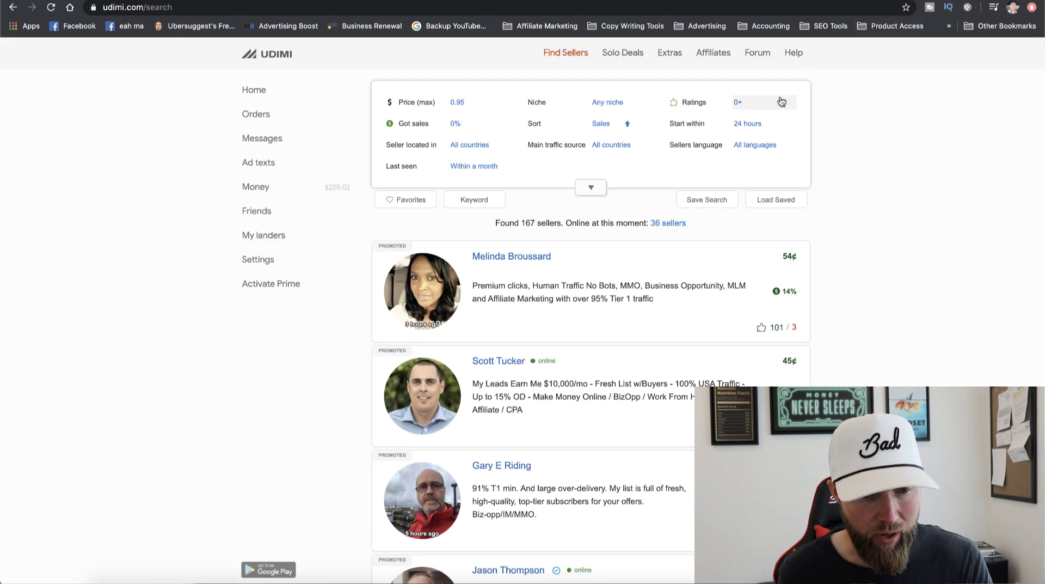
click(743, 105)
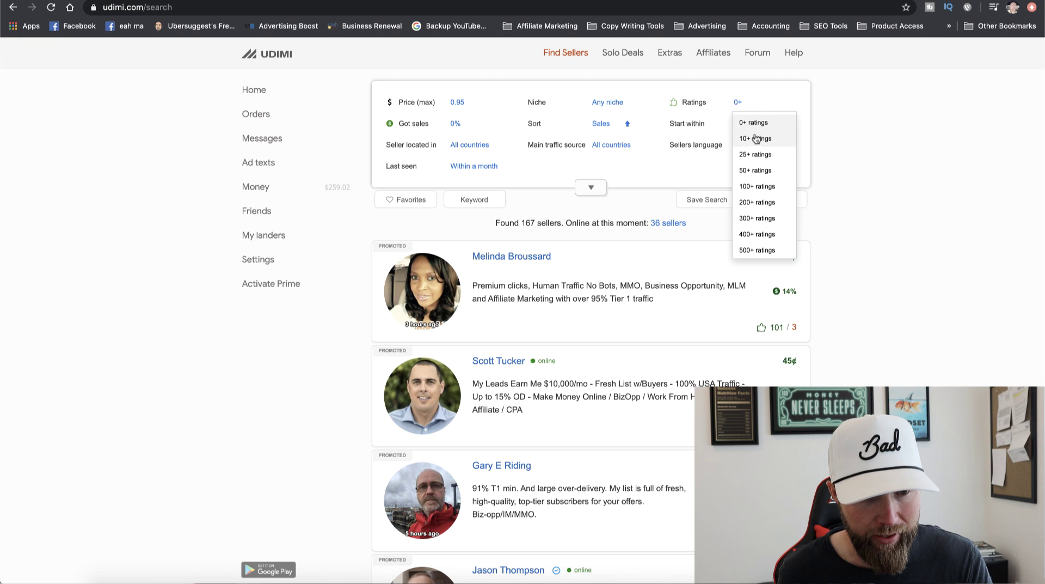
click(757, 170)
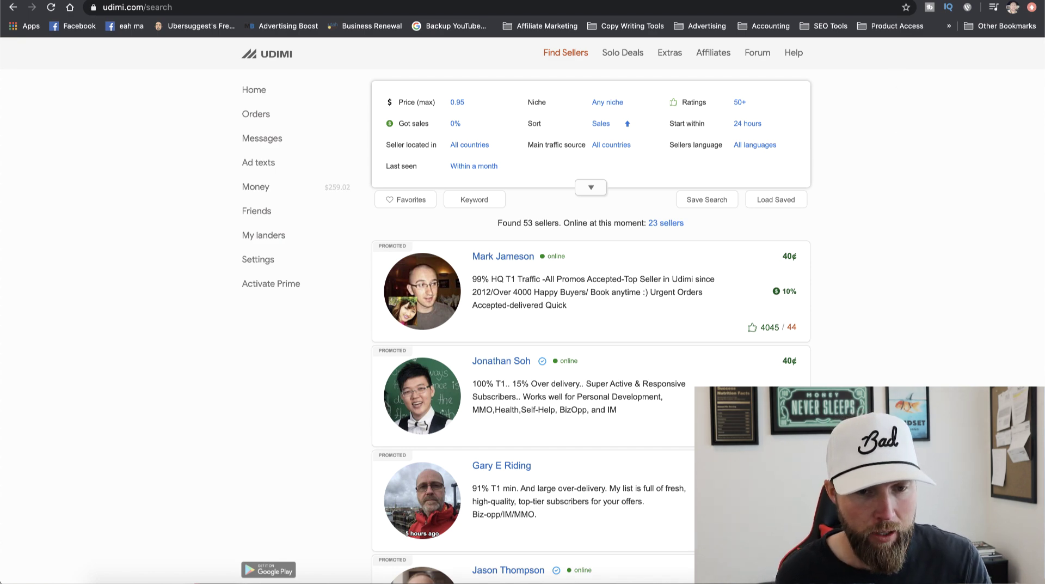
Switch to the AWW board and highlight the "20% Sales" criterion.
key(ctrl+Tab)
click(453, 208)
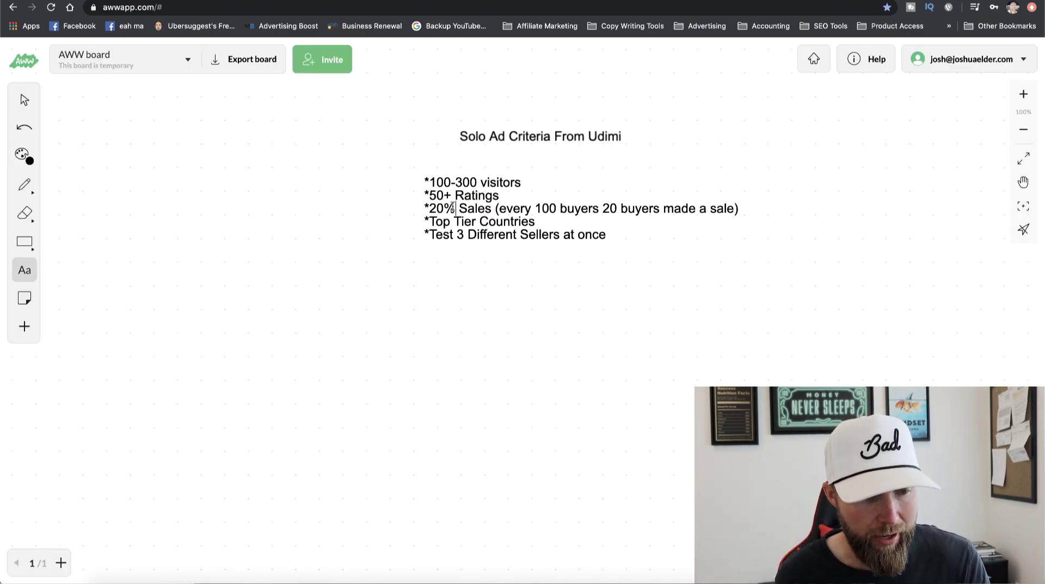
drag(430, 208, 492, 202)
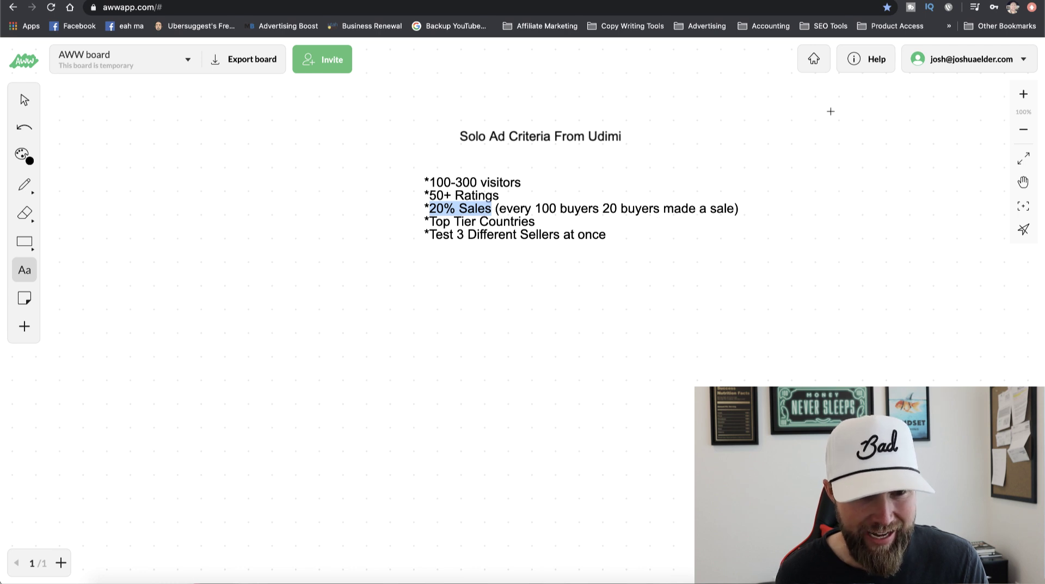
Back in the Udimi seller search, set Got sales to 20% and Start within to 3 days.
click(958, 1)
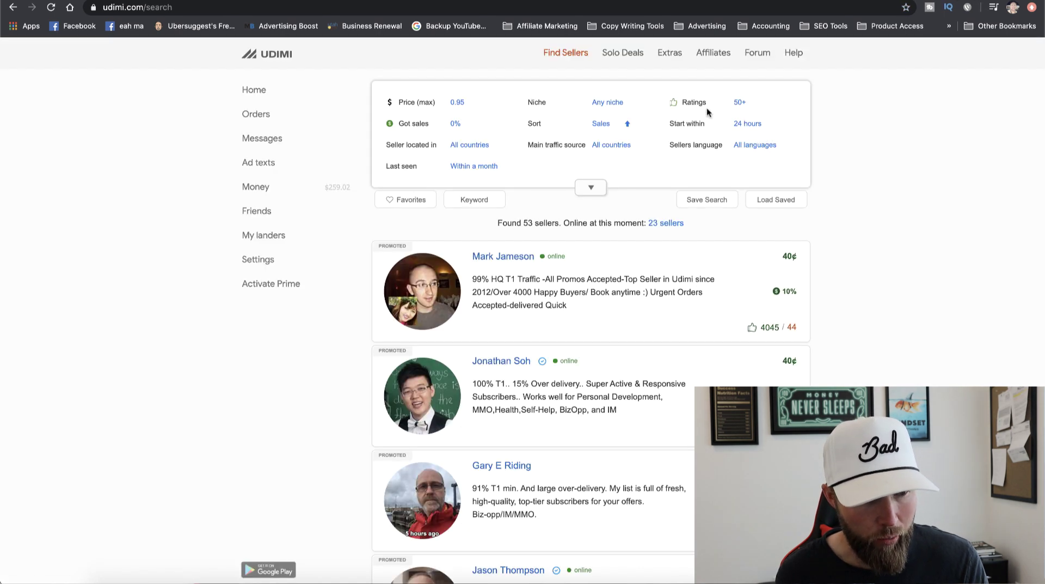
click(456, 125)
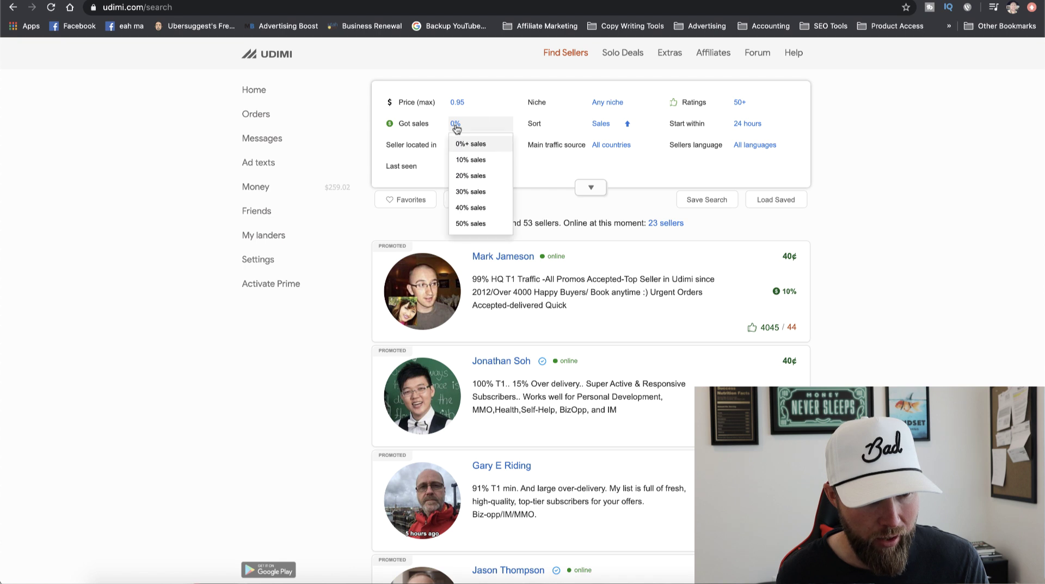
click(467, 176)
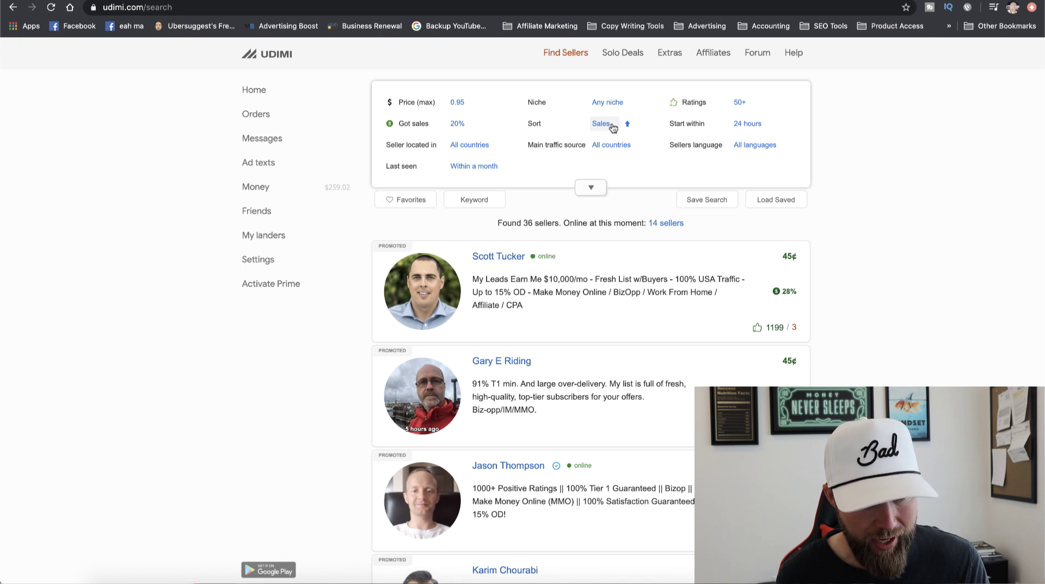
click(753, 124)
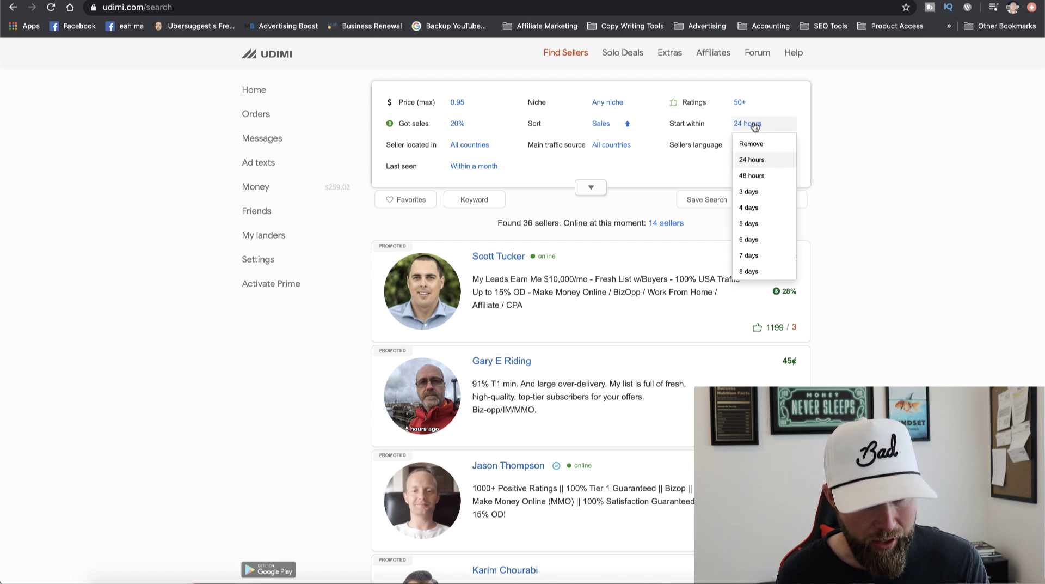
click(754, 190)
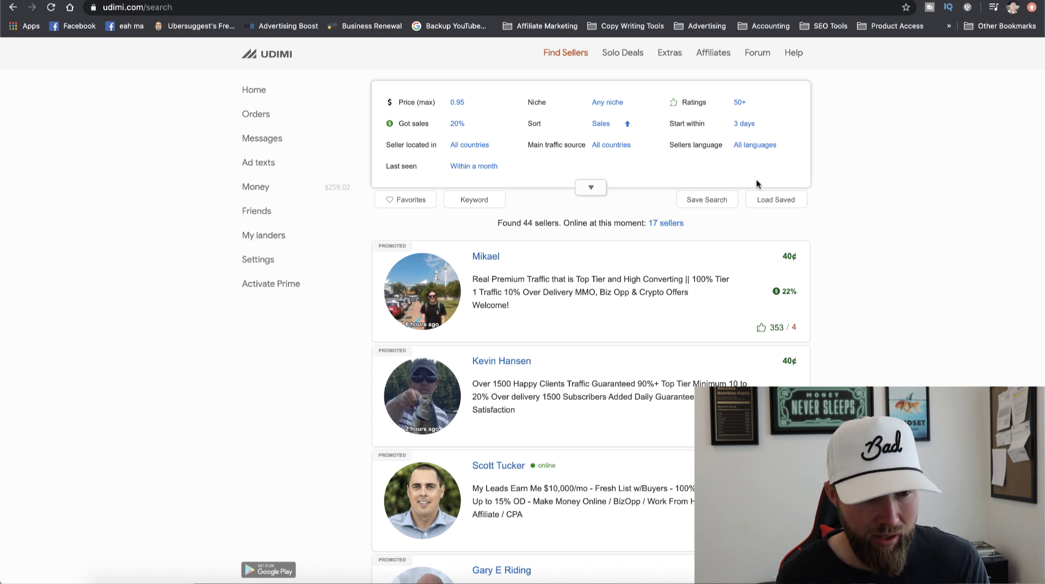
Highlight the "Top Tier Countries" criterion on the AWW board and return to the Udimi seller search.
click(891, 1)
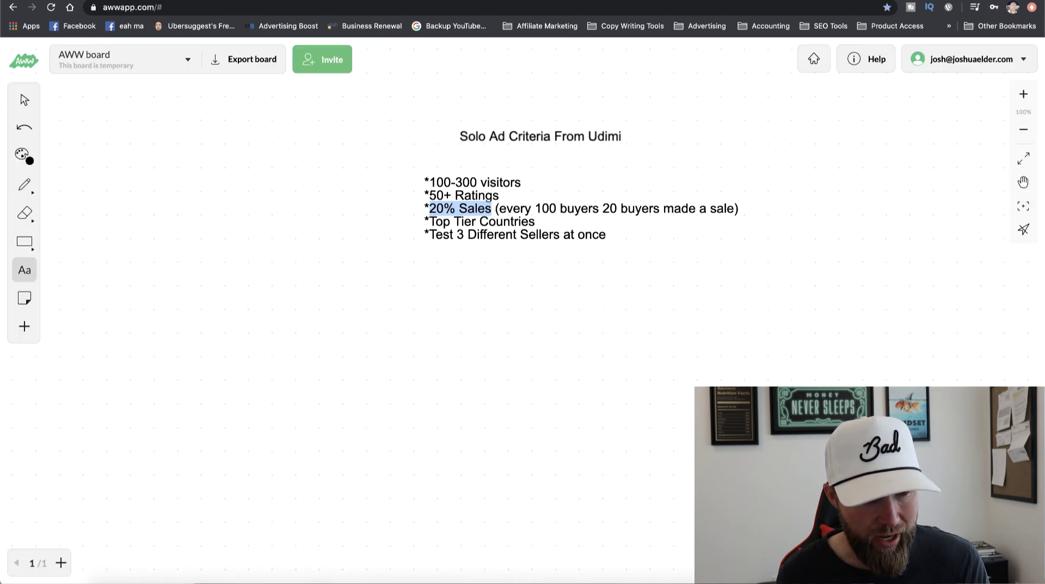
drag(540, 222, 430, 222)
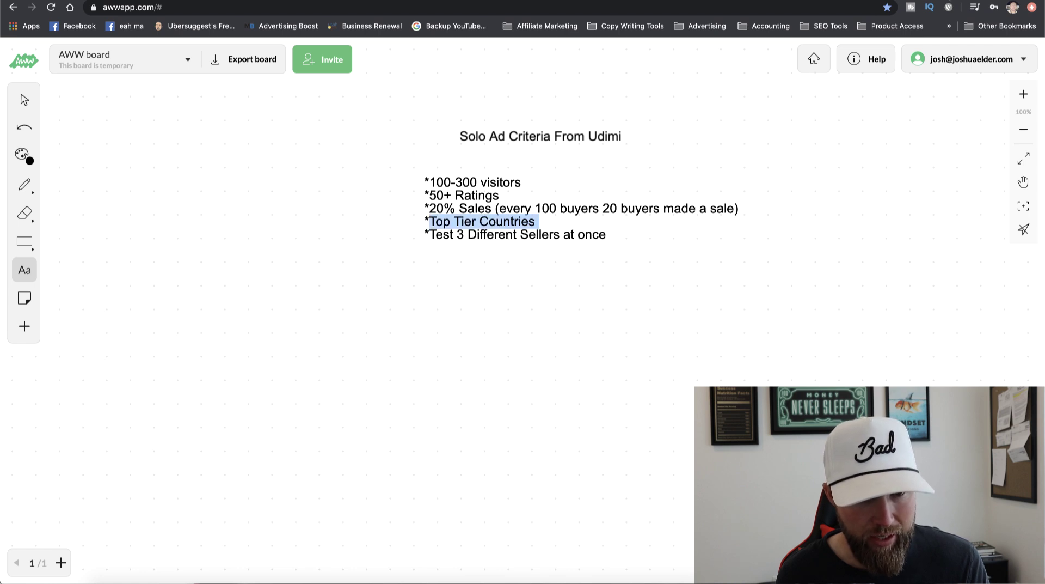
click(789, 1)
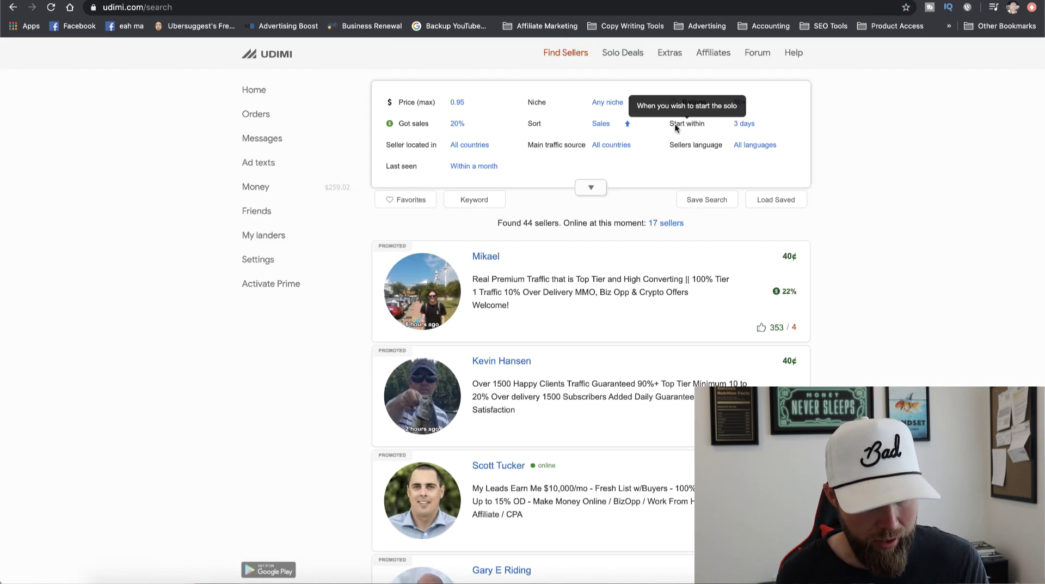
Try the seller location filter with United States and with Australia.
click(490, 147)
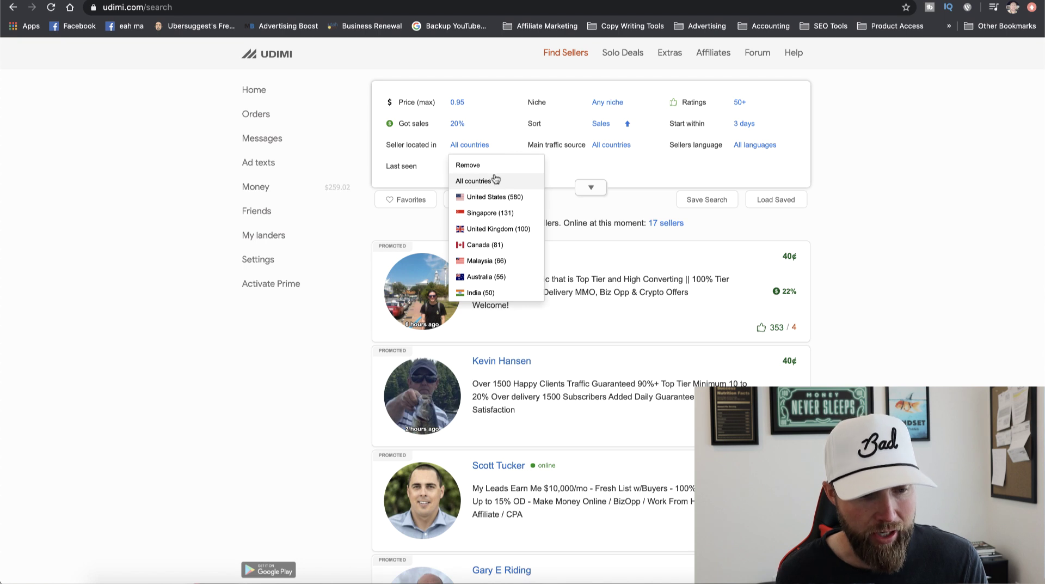
click(500, 197)
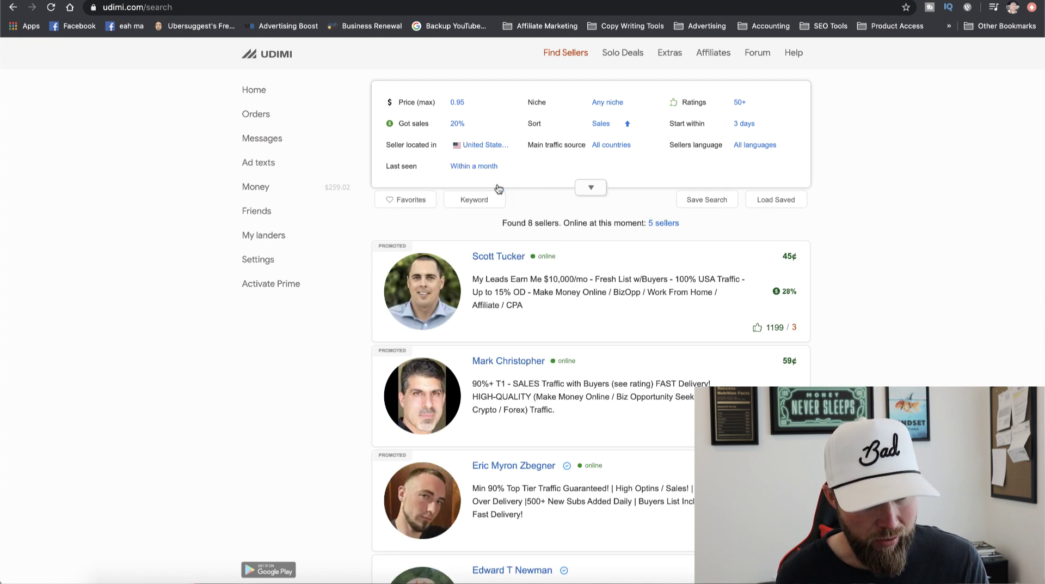
click(487, 146)
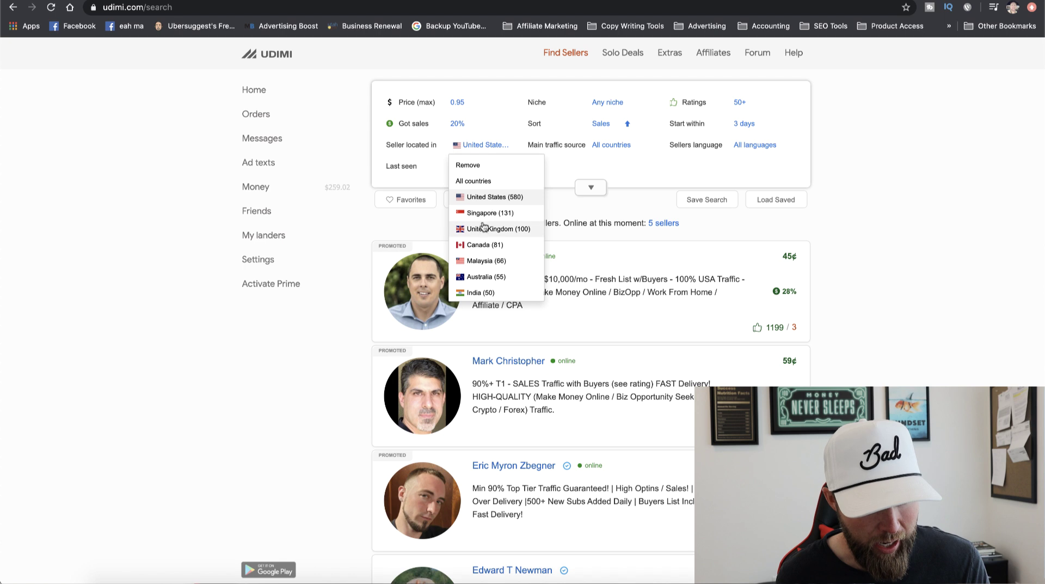
click(489, 252)
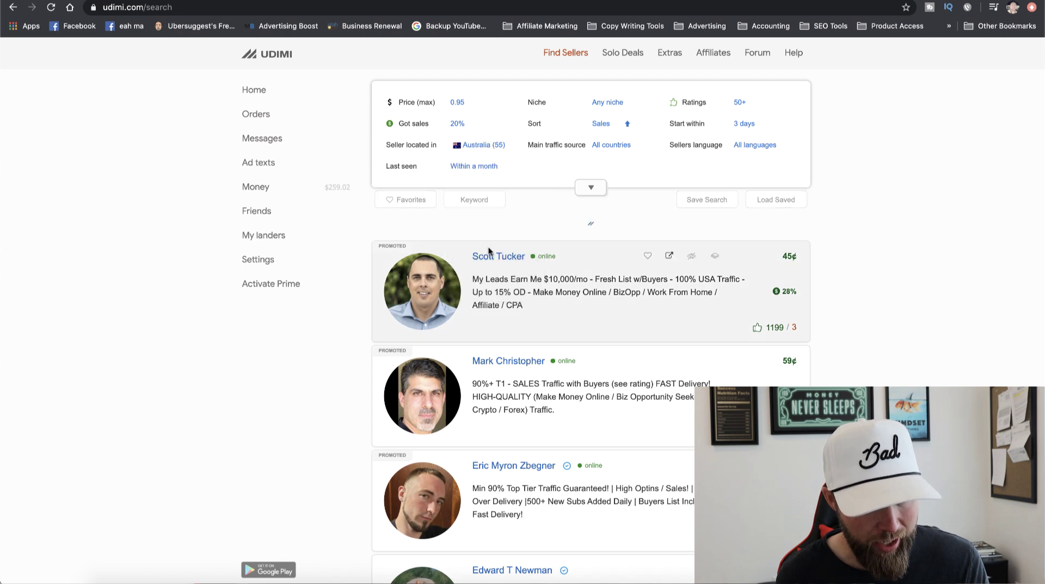
Set the seller location filter to Canada.
click(473, 146)
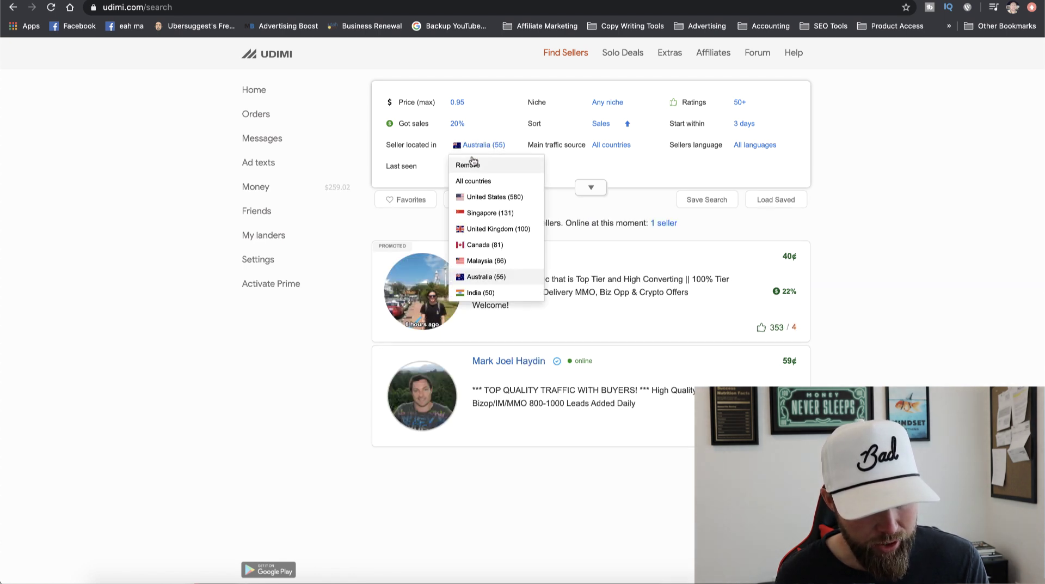
scroll(486, 244, down, 2)
scroll(486, 251, down, 2)
scroll(486, 251, up, 3)
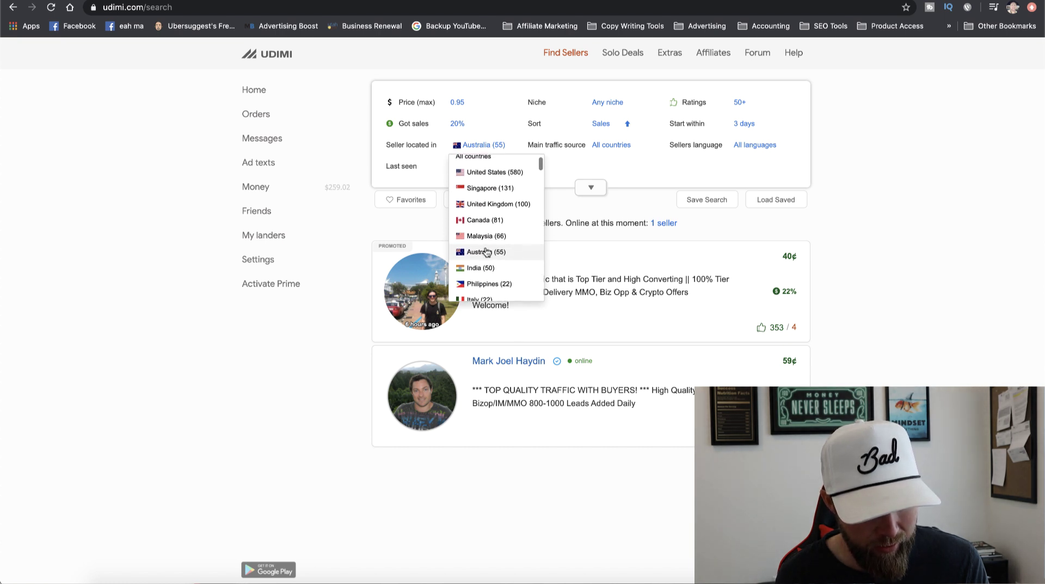
click(482, 218)
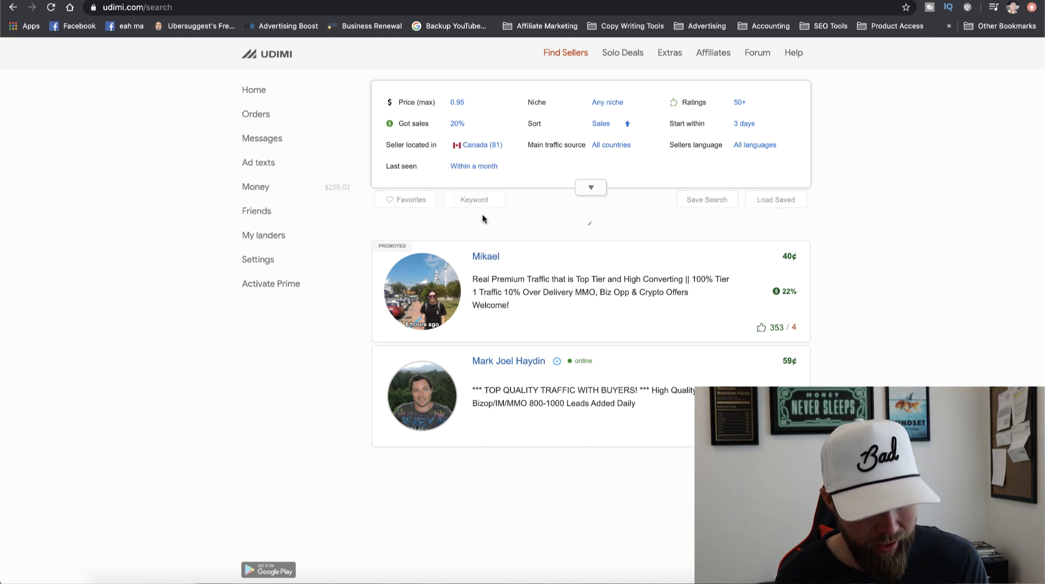
Look through the country options of the seller location filter without changing the selection.
click(479, 145)
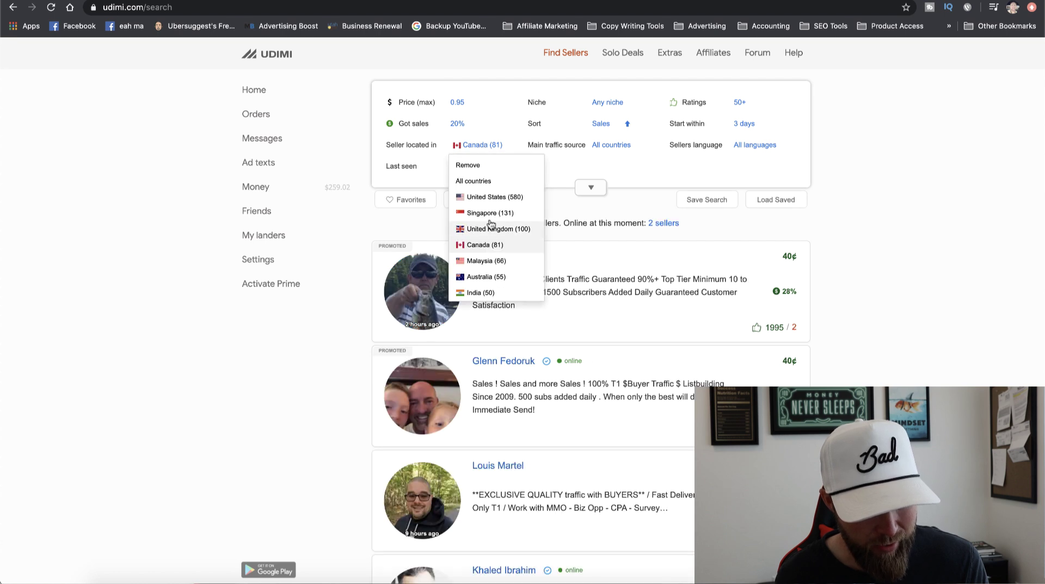
scroll(491, 229, down, 3)
scroll(492, 238, down, 7)
scroll(492, 237, down, 4)
scroll(492, 238, down, 3)
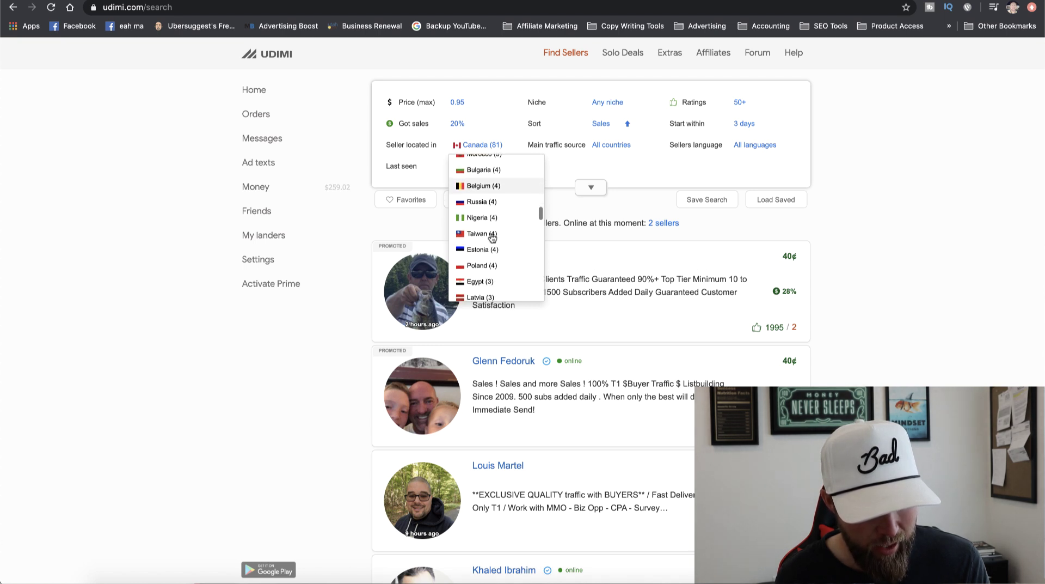
scroll(492, 234, down, 3)
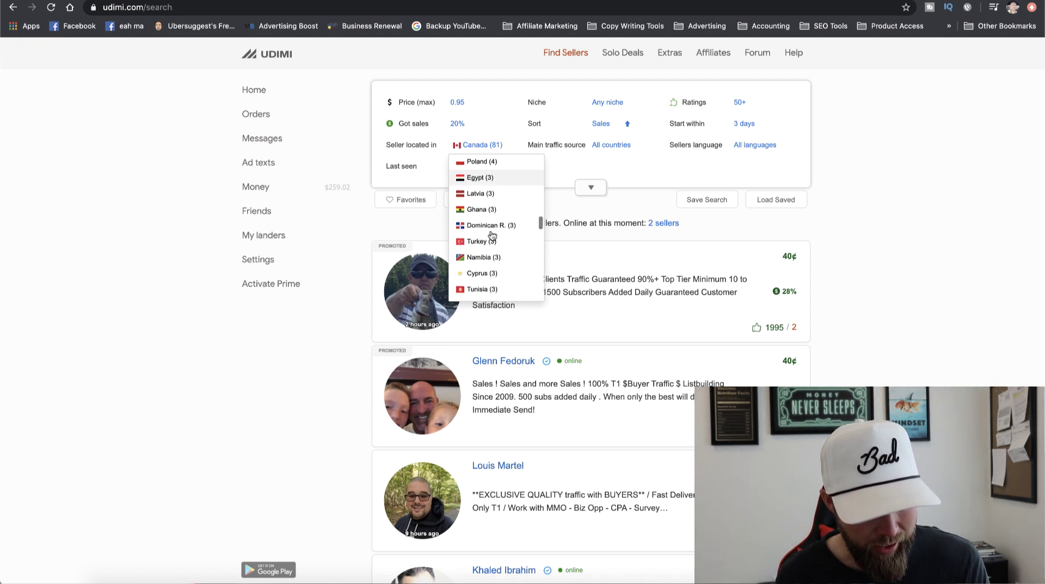
scroll(492, 234, down, 3)
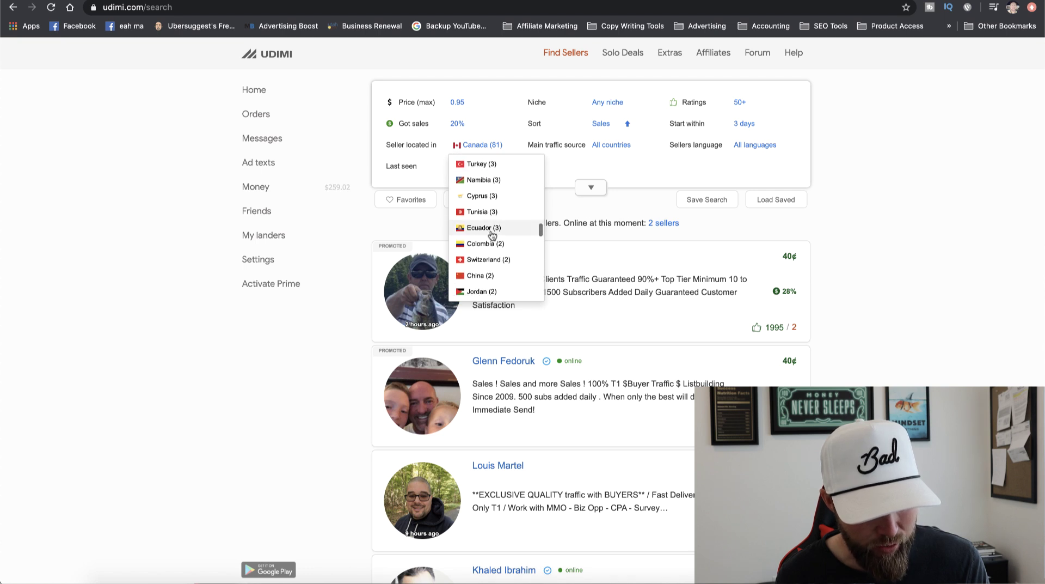
scroll(493, 234, down, 3)
scroll(492, 234, down, 3)
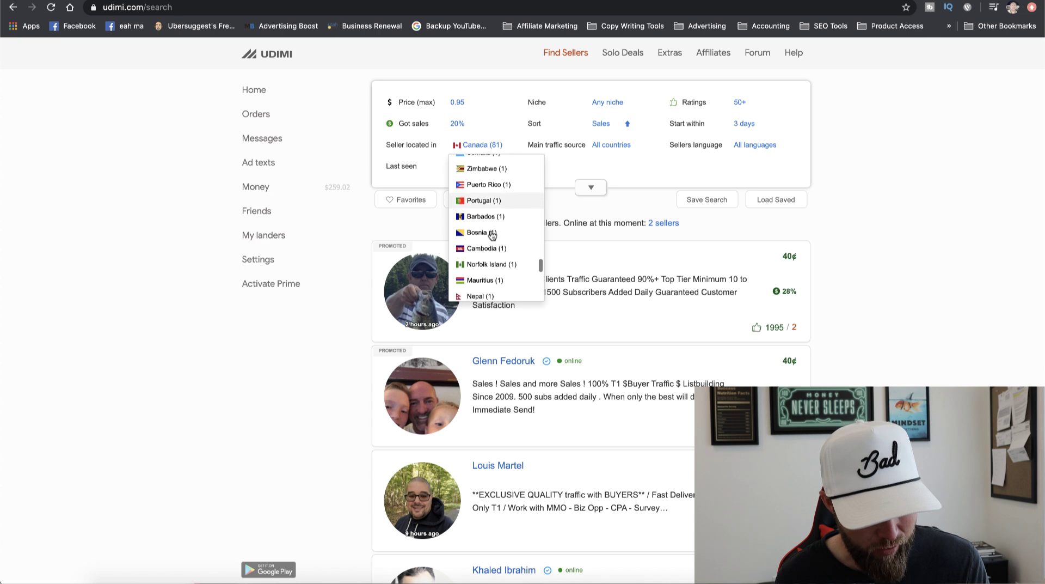
scroll(492, 234, up, 15)
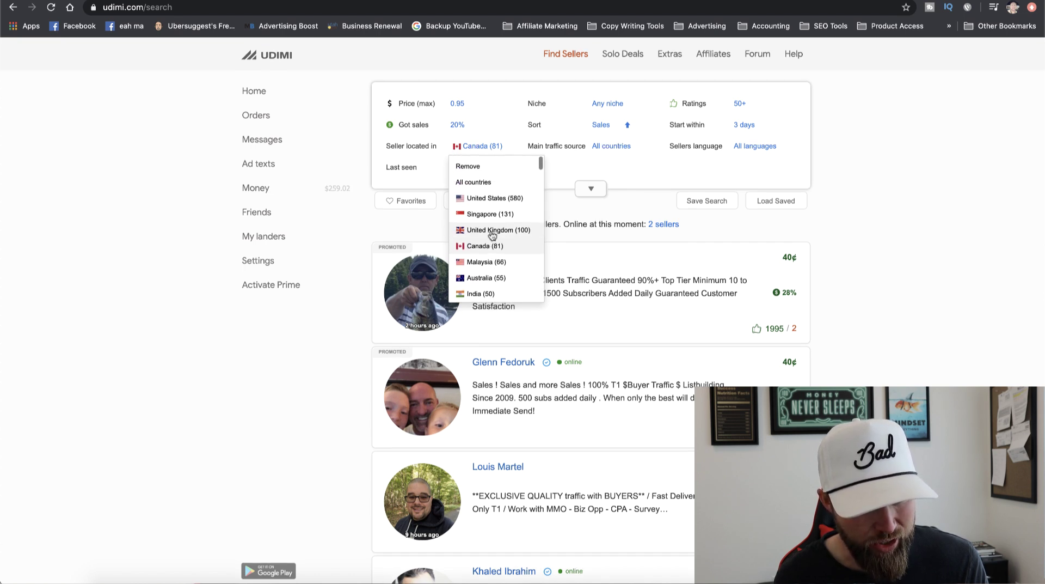
click(567, 163)
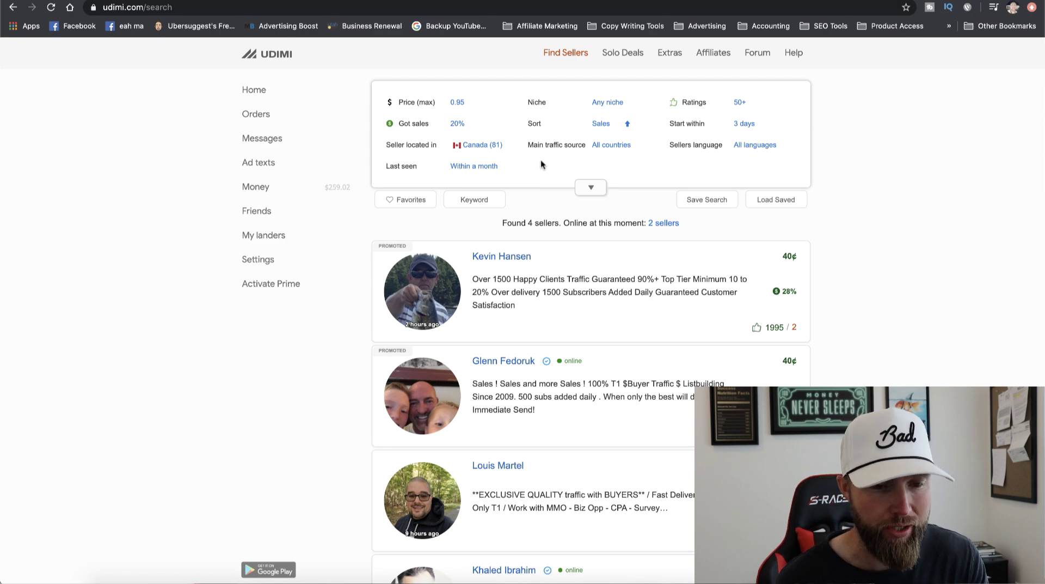
On the AWW board, extend the "Top Tier Countries" line with "(United States, United Kingdom, Canada, ".
click(849, 1)
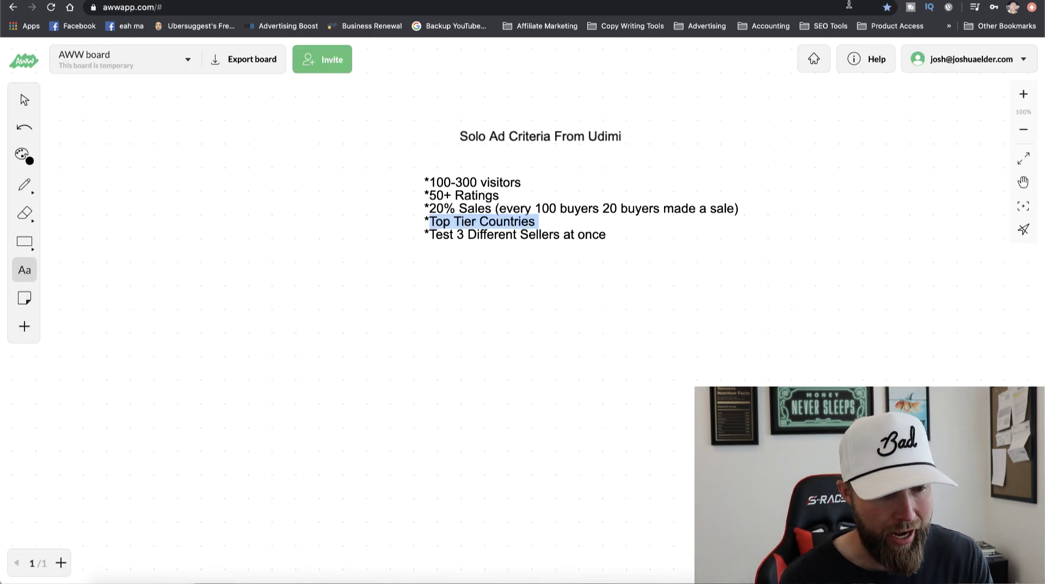
click(534, 222)
text(()
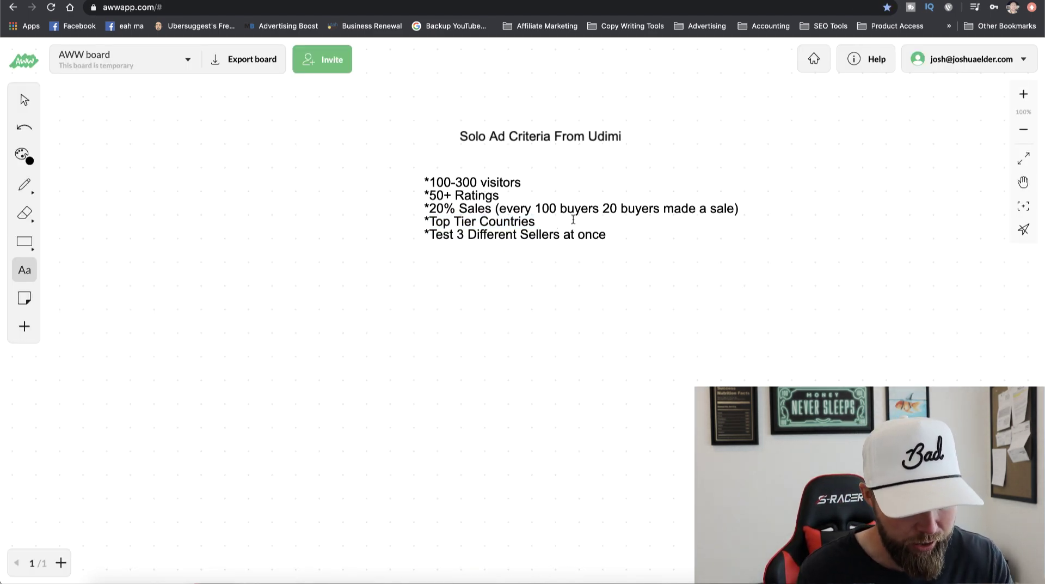
text(Unites)
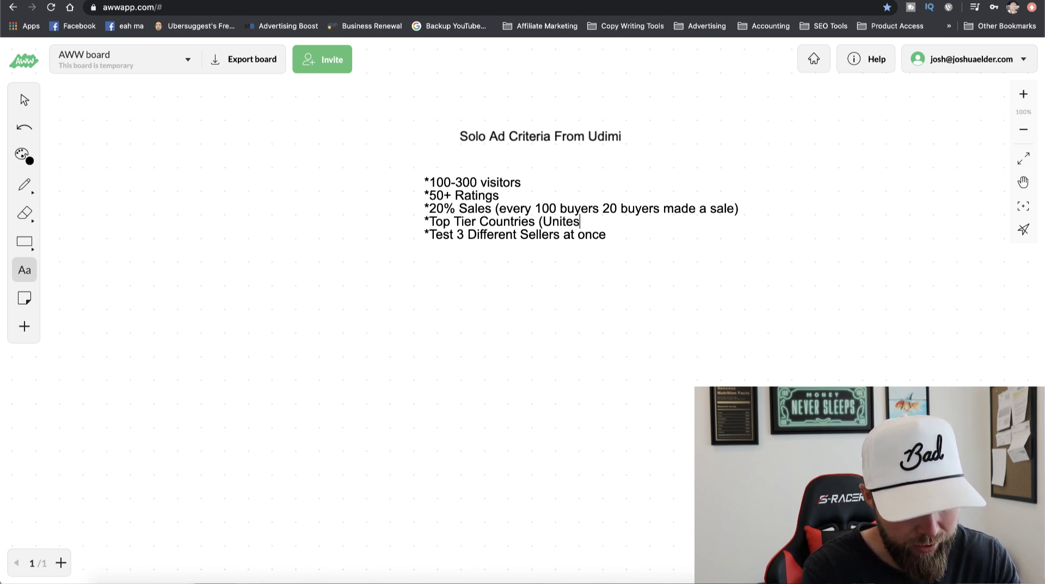
key(BackSpace)
text(d )
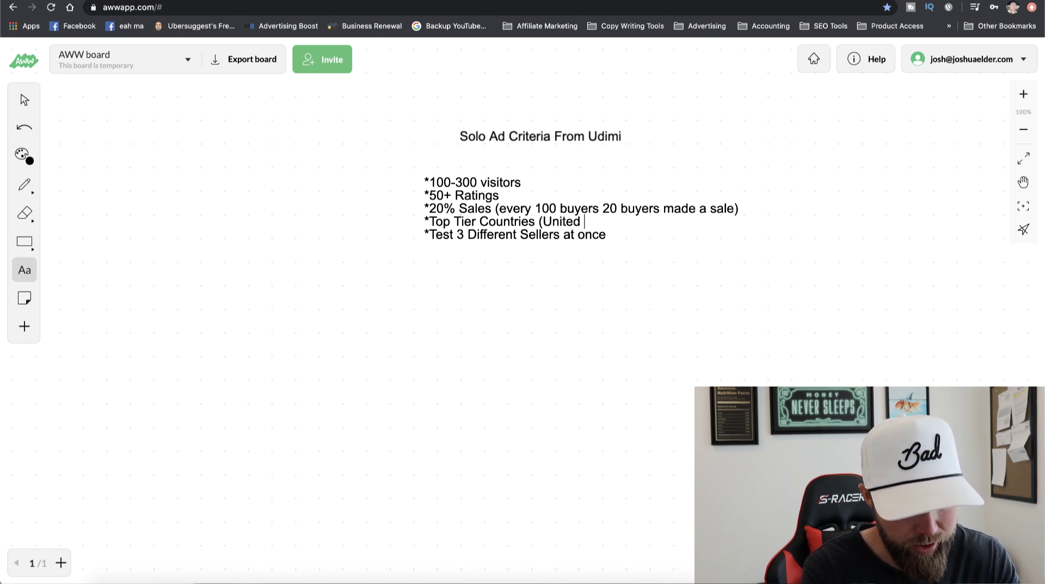
text(States, United Kind)
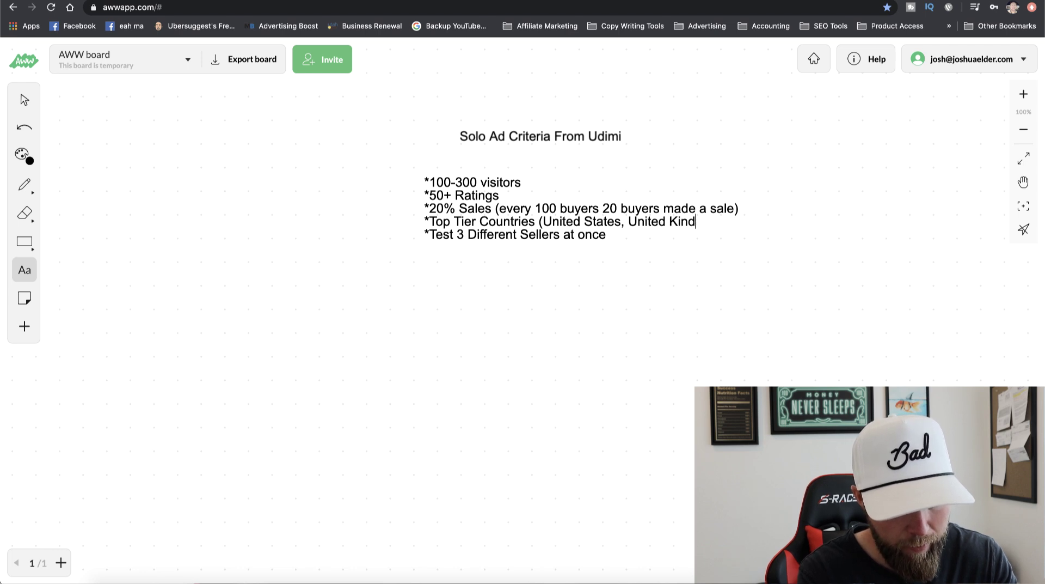
key(BackSpace)
text(gd)
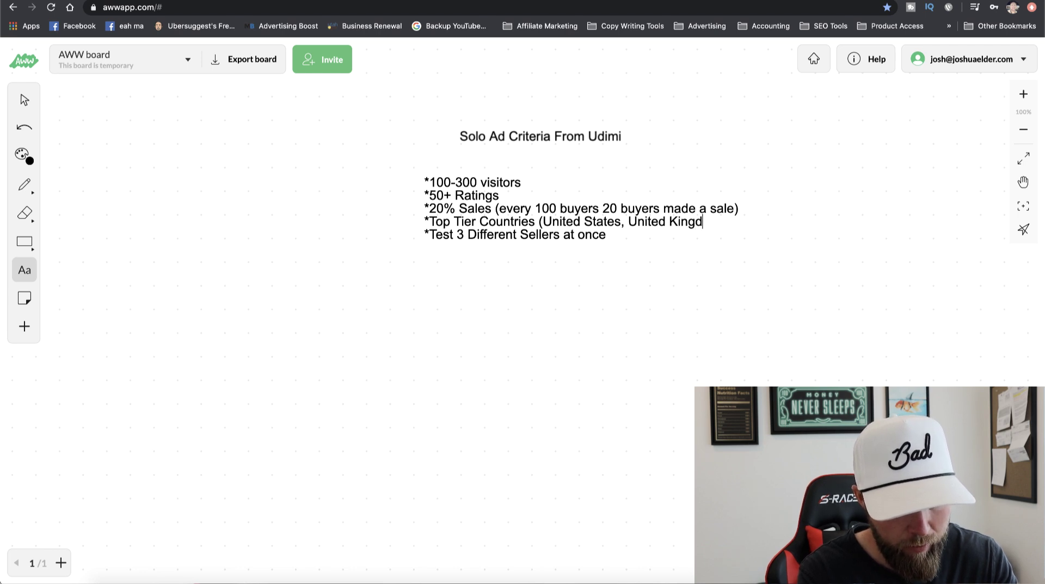
text(om, Canada, )
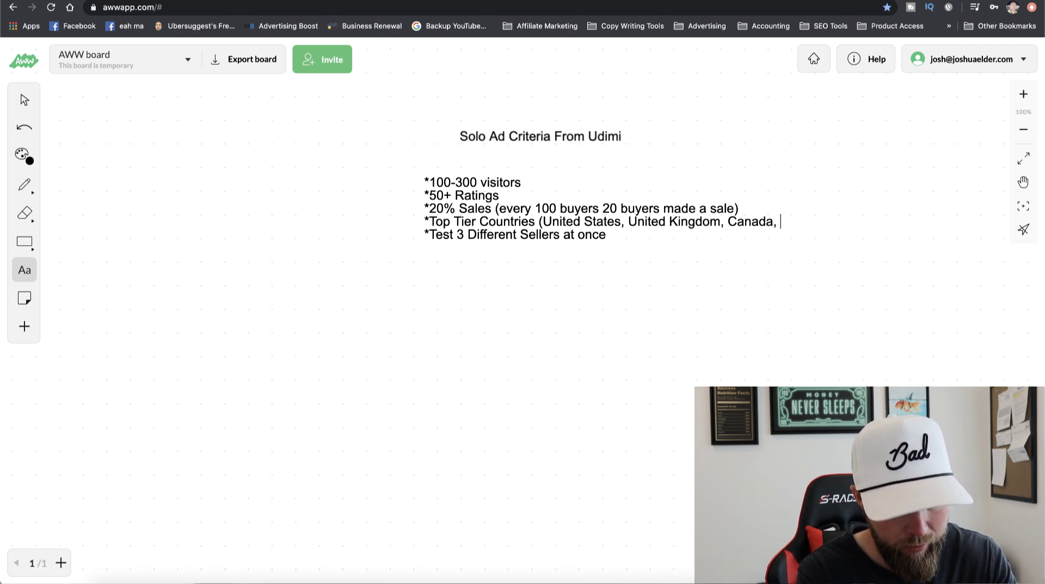
Complete the bracketed country list with "New Zealand, Australia, Ireland)" and briefly highlight Ireland.
text(New Zeala)
key(BackSpace)
key(BackSpace)
text(aland, AUs)
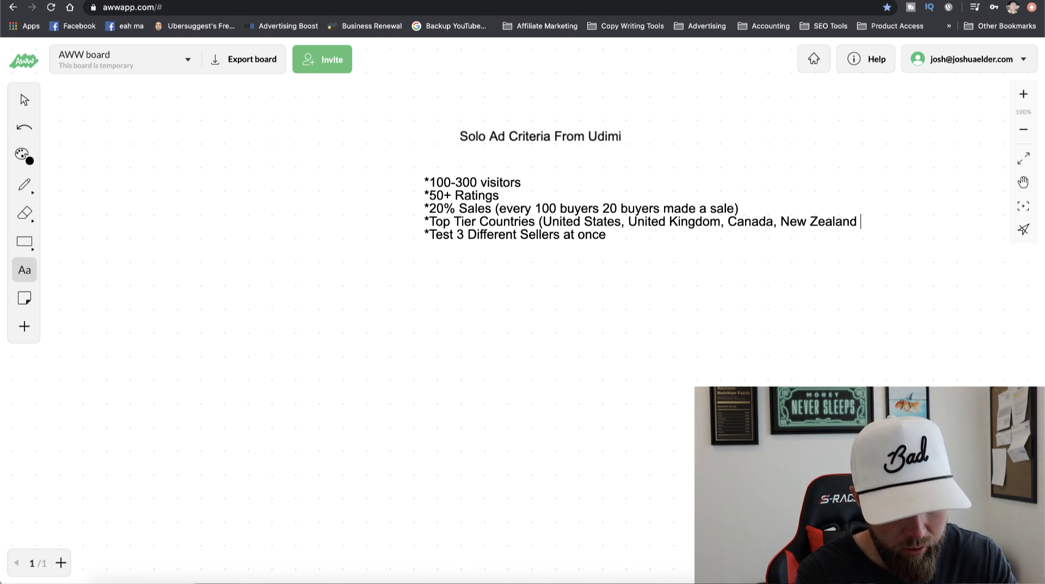
key(BackSpace)
key(BackSpace)
text(us)
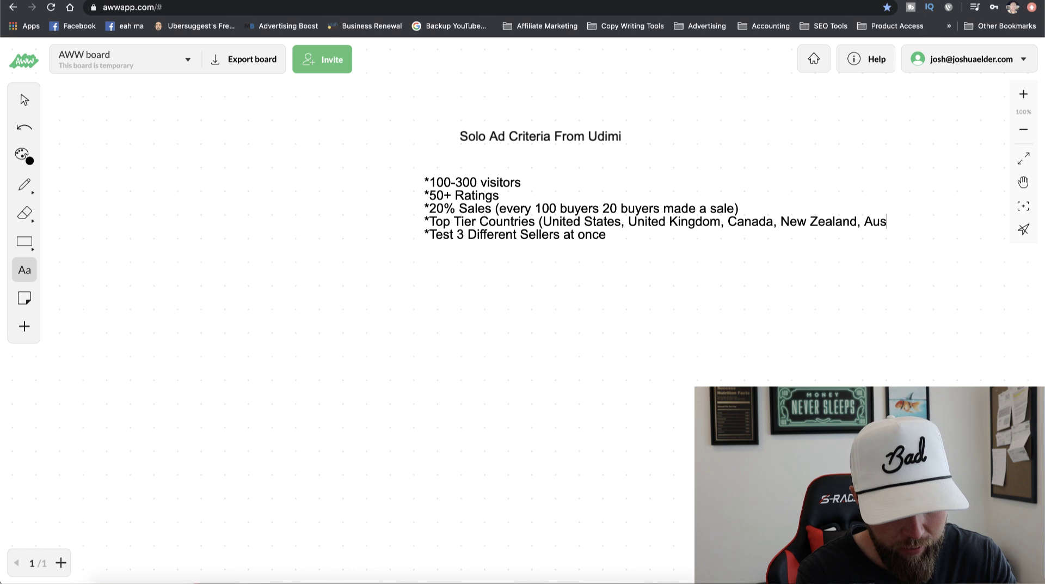
text(tralia))
click(914, 223)
text(, Ireland)
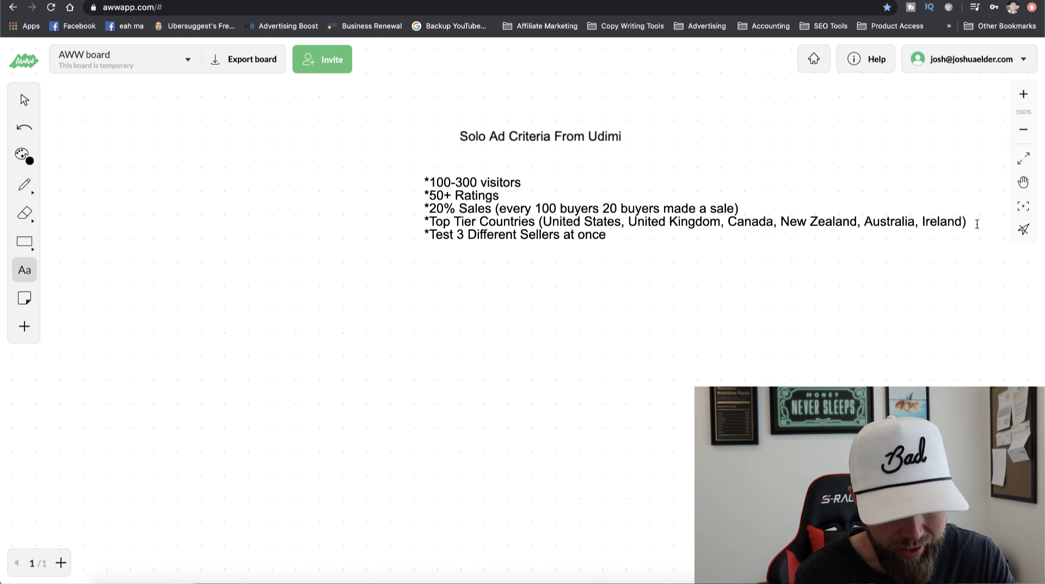
drag(963, 221, 919, 221)
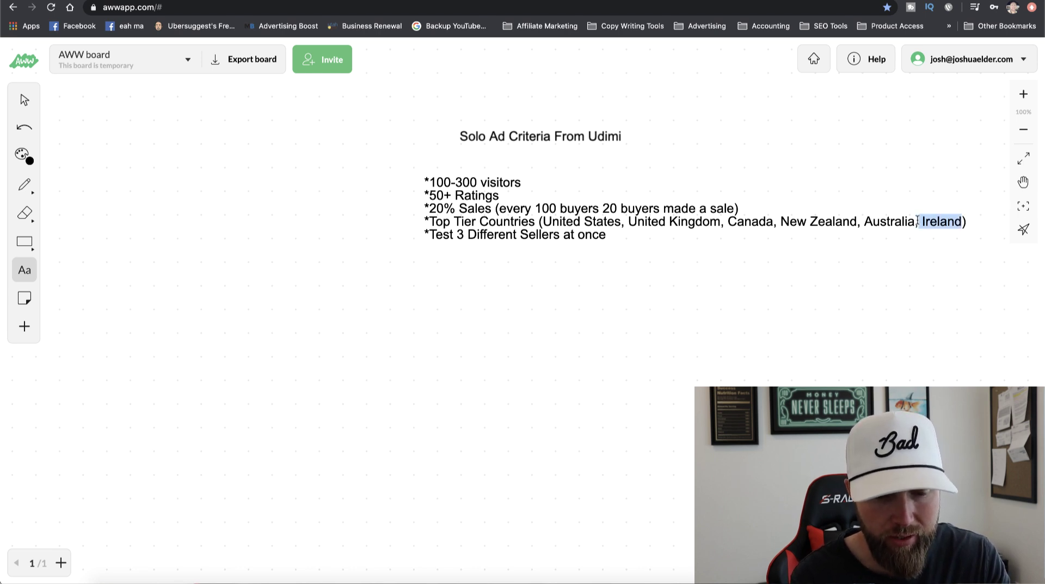
click(567, 222)
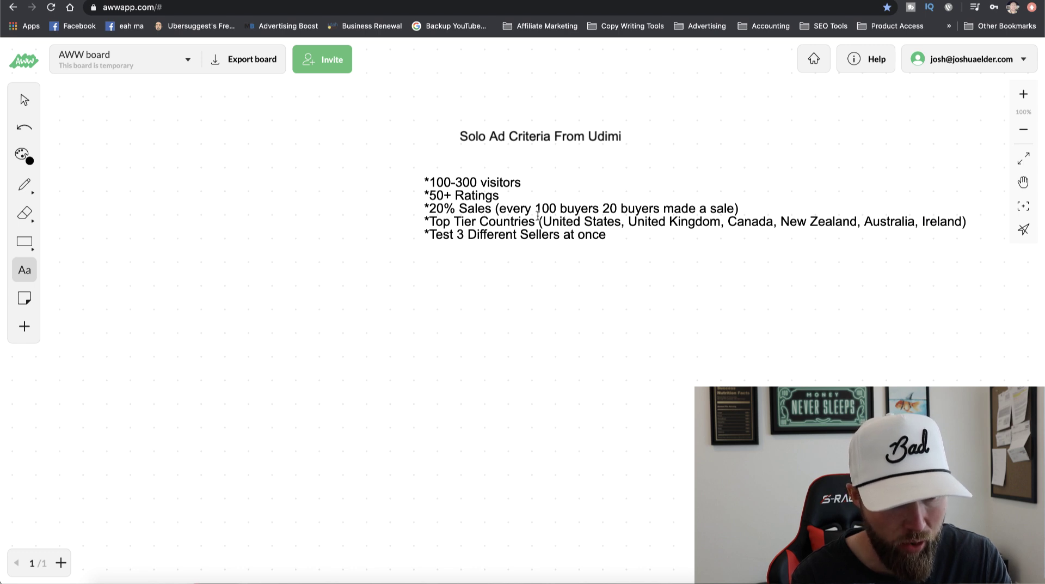
Switch to the Udimi seller search and view the main traffic source options.
click(490, 1)
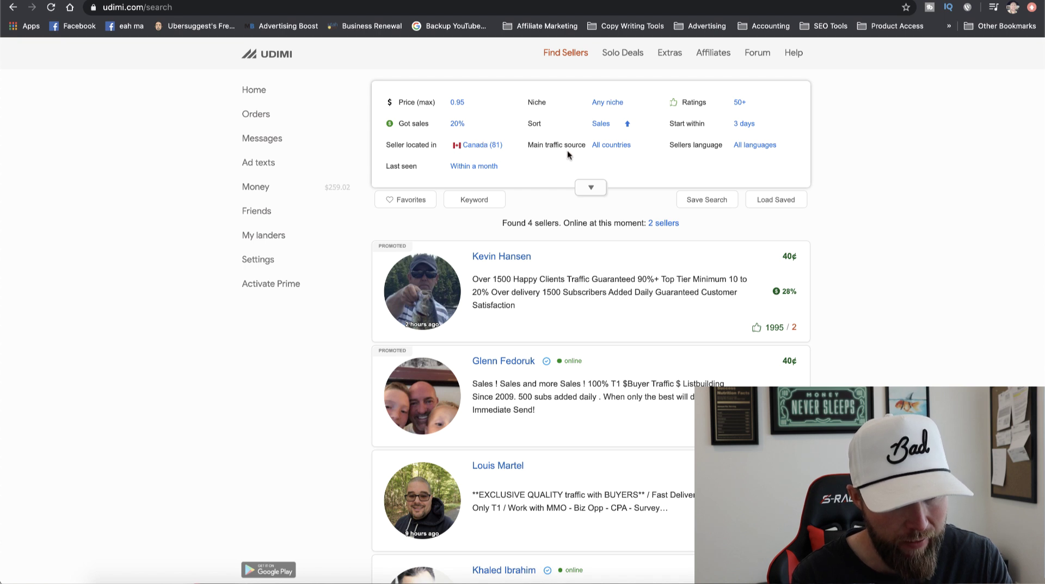
click(617, 146)
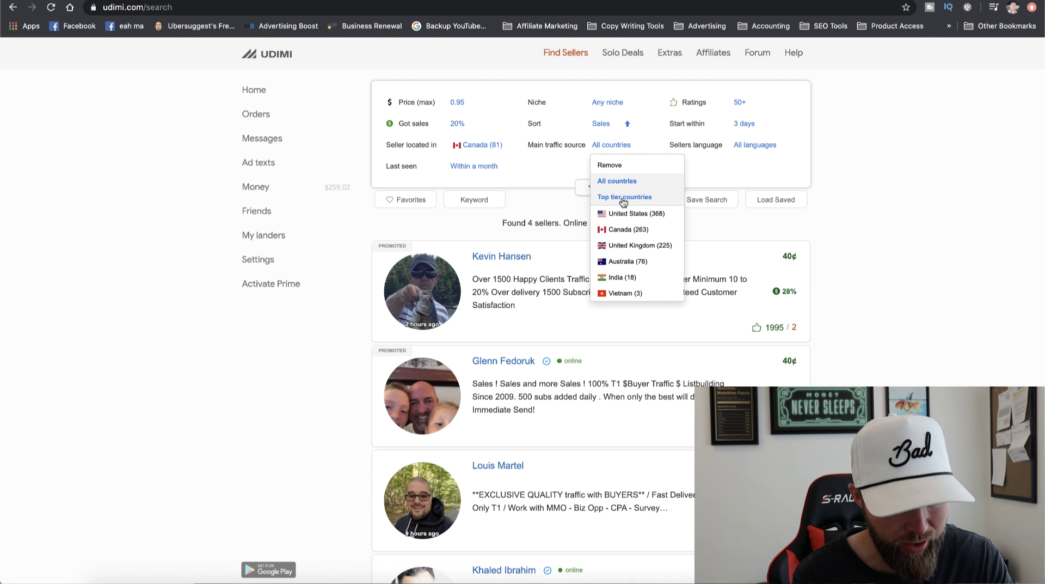
click(538, 156)
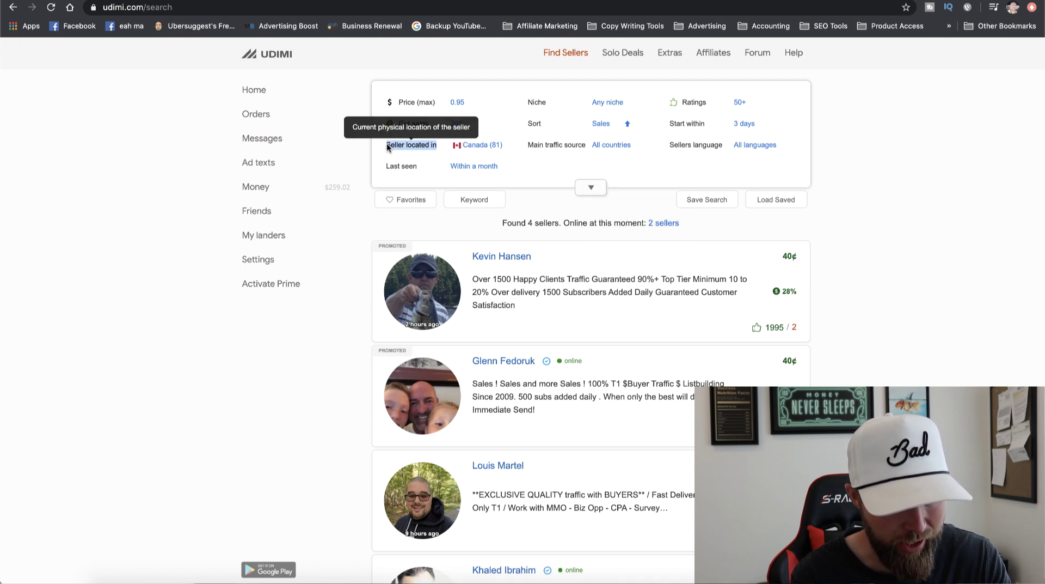
Remove the Canada seller location filter, and check the criteria on the AWW board before returning to Udimi.
click(474, 145)
click(466, 162)
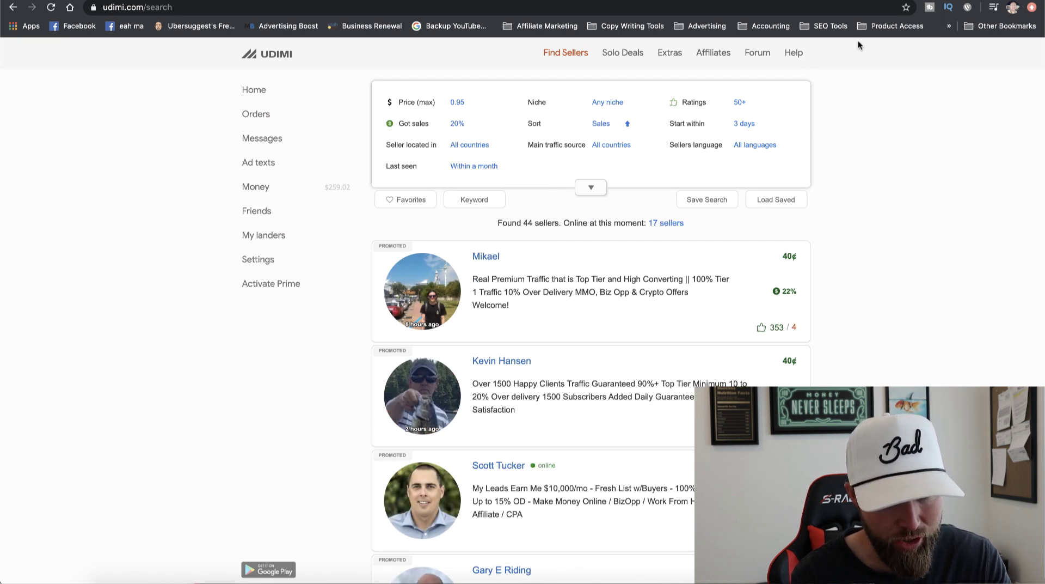
click(893, 1)
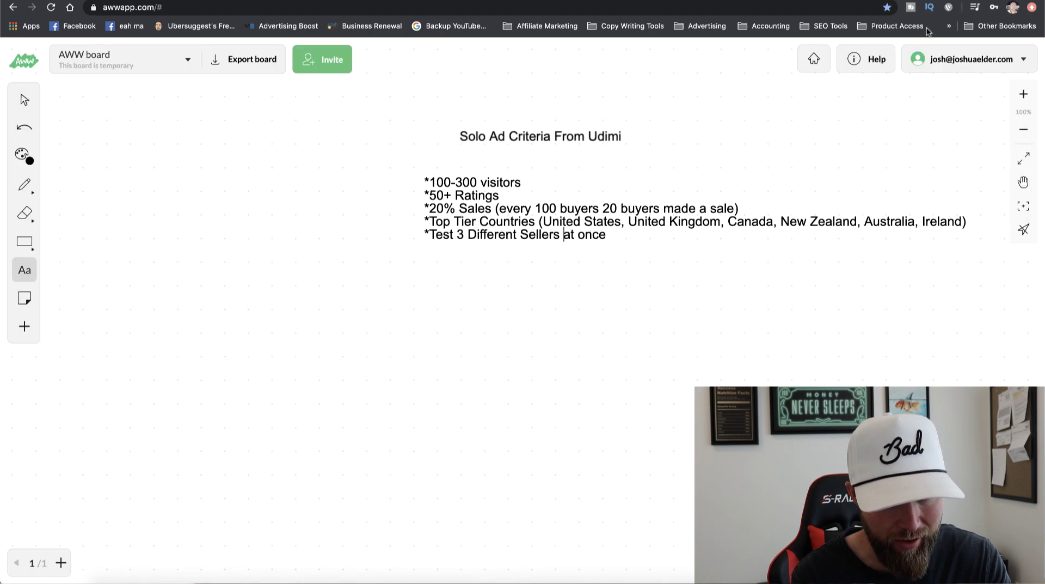
click(789, 2)
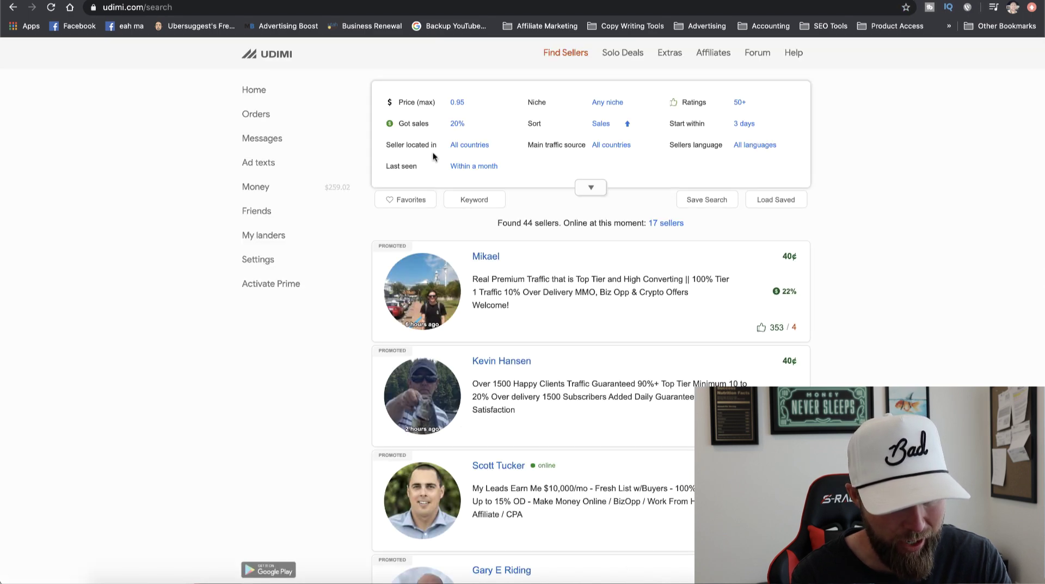
Set the main traffic source filter to Top tier countries.
mouse_move(434, 144)
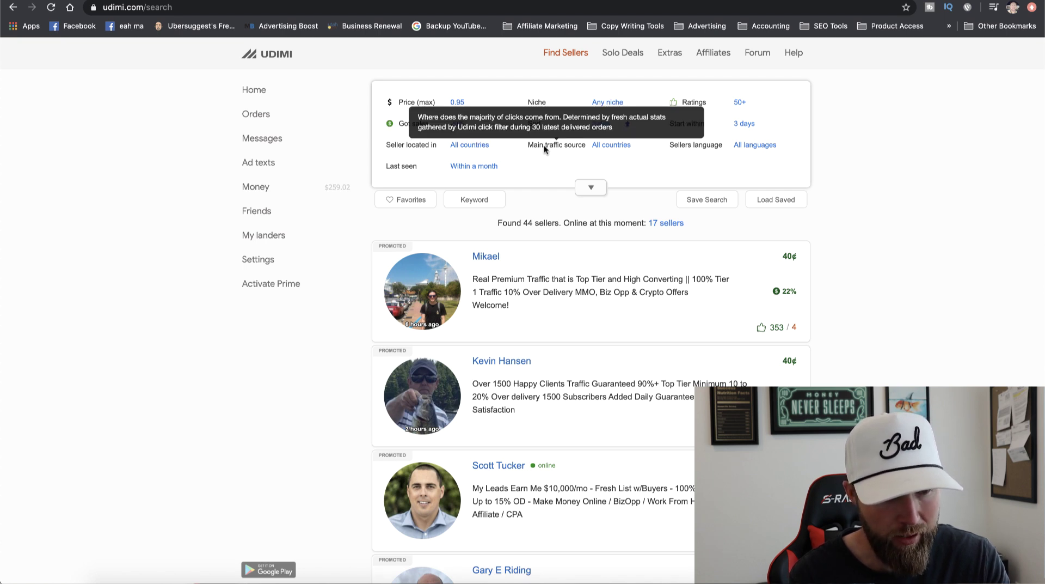
click(613, 146)
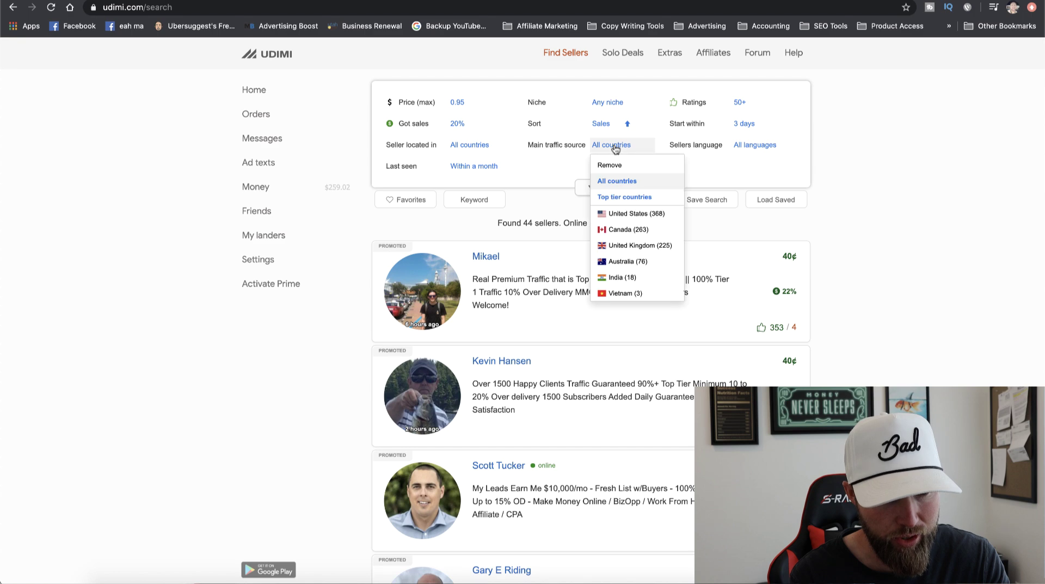
click(620, 196)
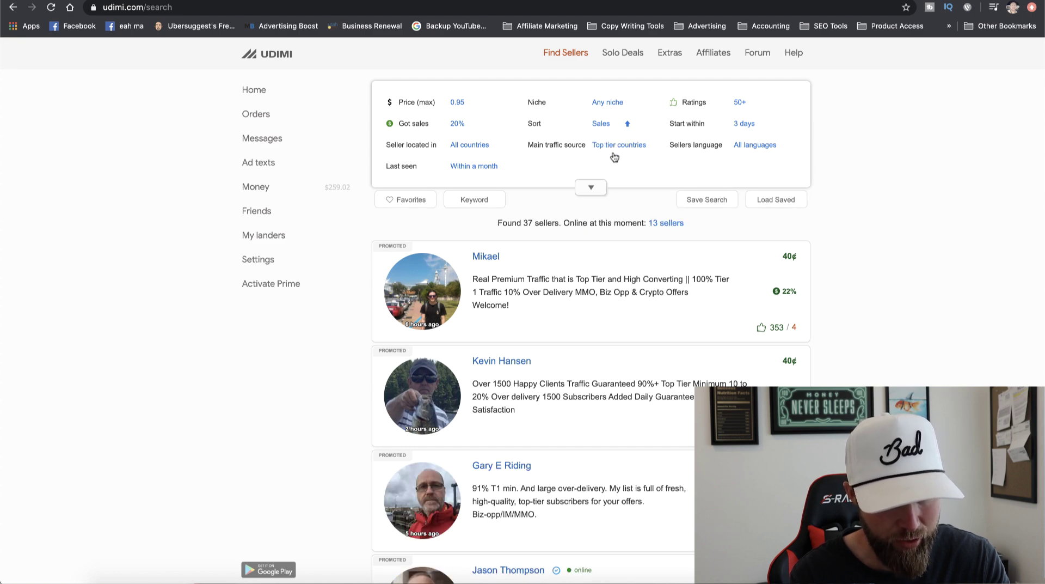
Highlight the top tier country names on the AWW board, and back in Udimi view the Last seen filter options.
key(ctrl+Tab)
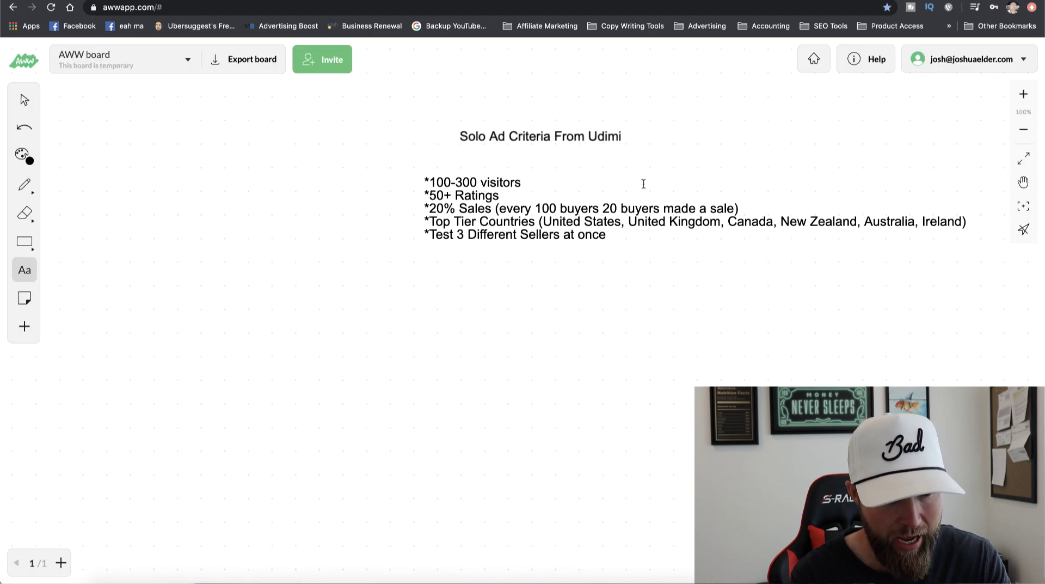
drag(567, 222, 887, 222)
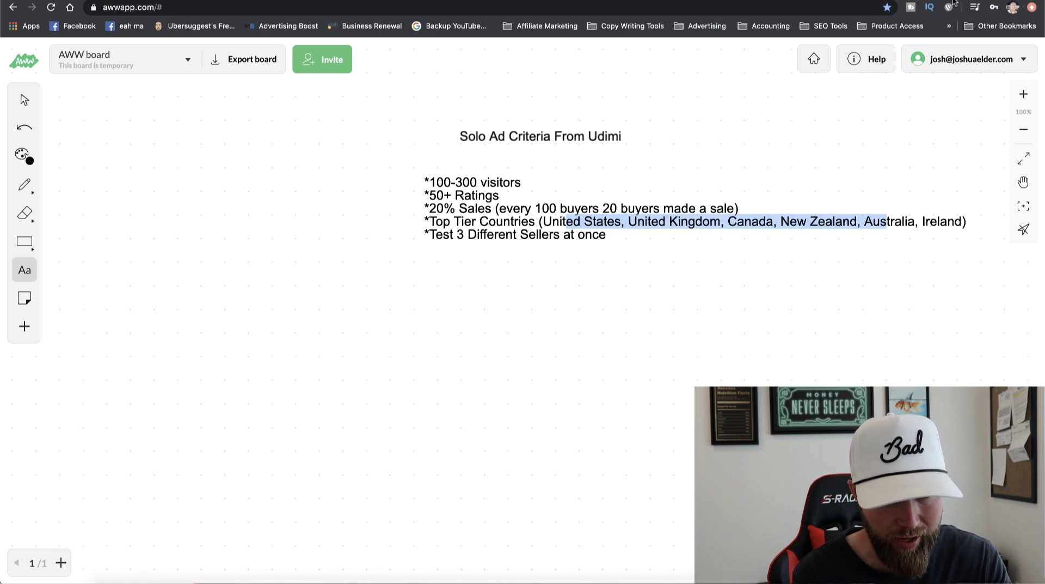
key(ctrl+Tab)
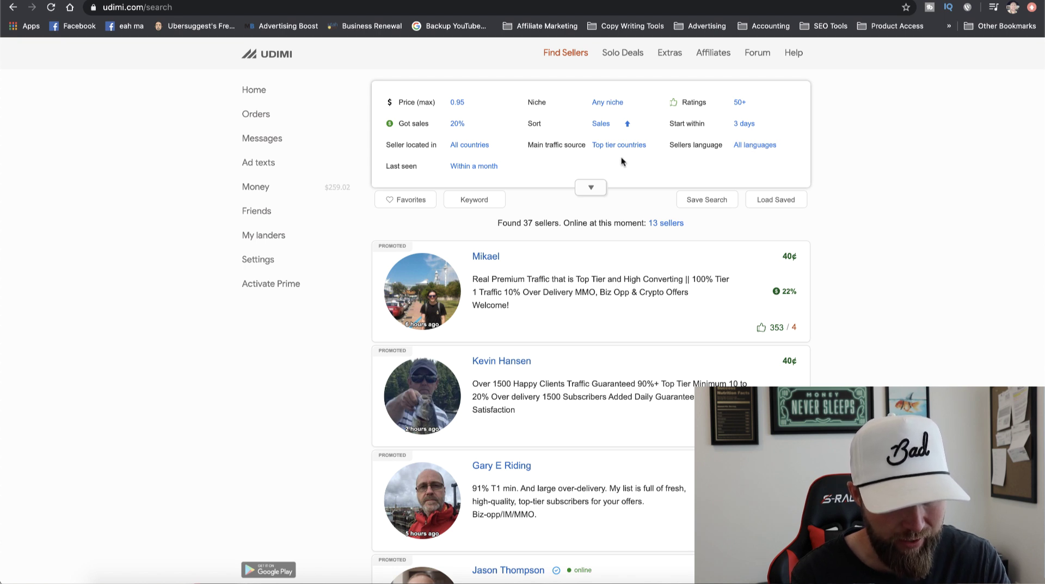
click(461, 168)
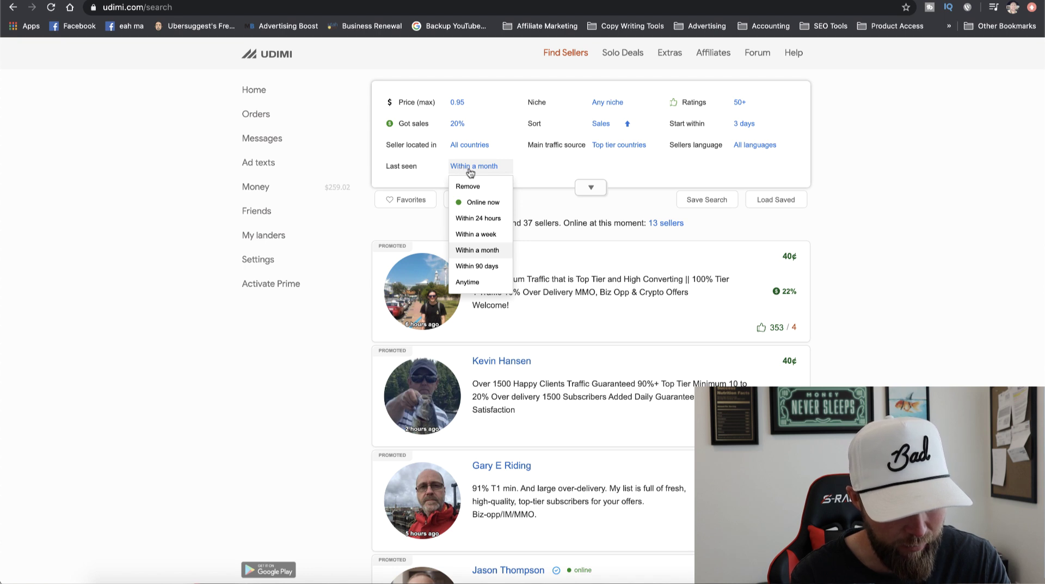
click(546, 173)
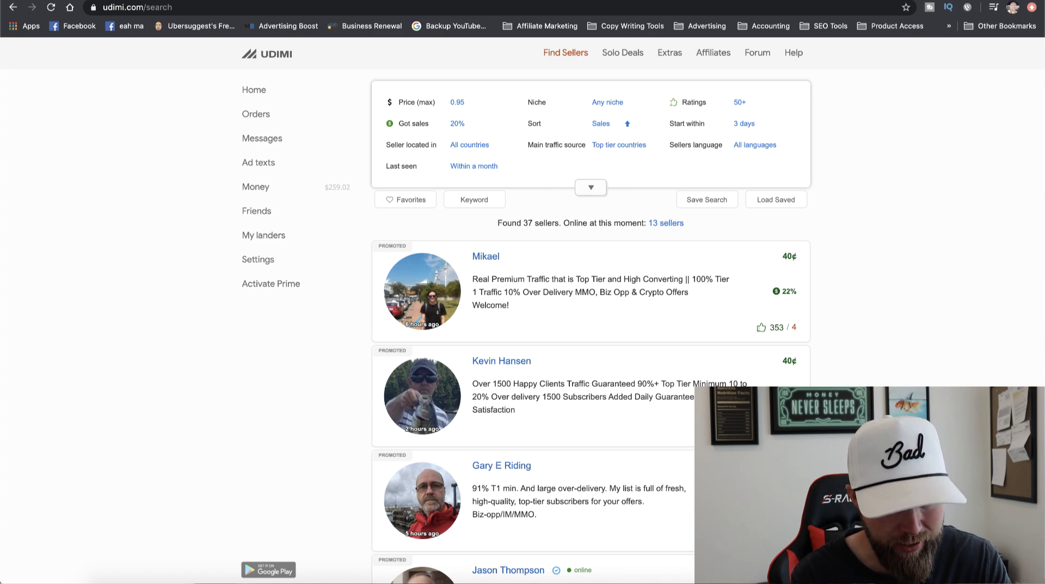
Switch to the AWW board and highlight the "100-300 visitors" criterion.
click(979, 1)
click(521, 184)
drag(520, 184, 430, 183)
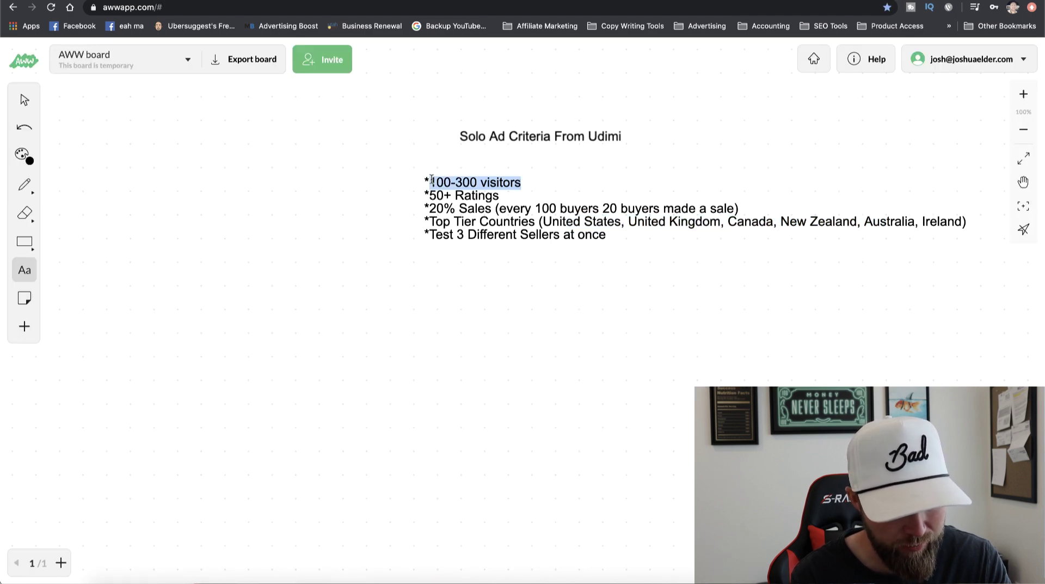
click(501, 183)
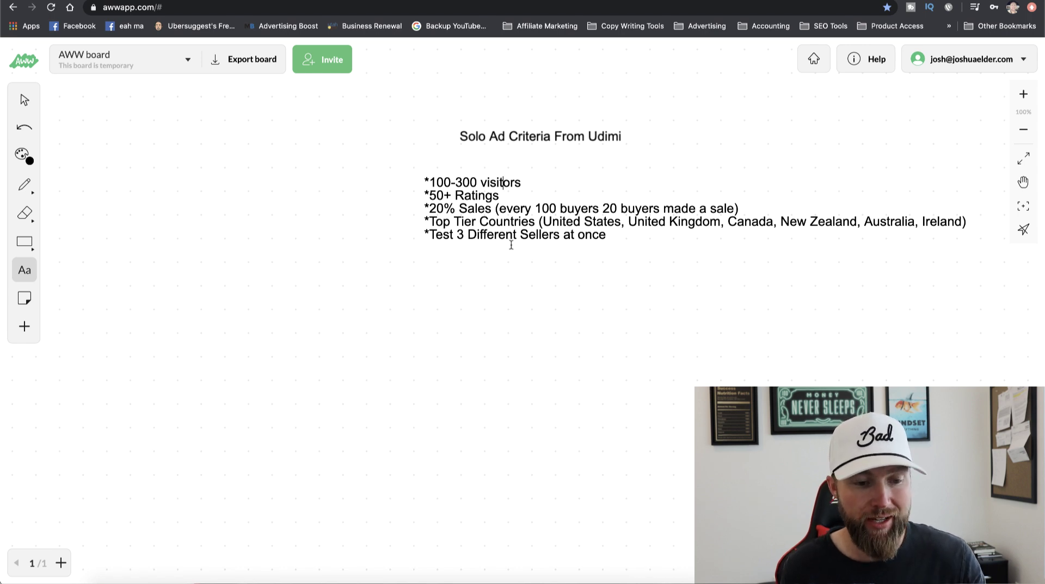
Highlight the "Test 3 Different Sellers at once" criterion on the AWW board, and return to the Udimi seller search.
drag(620, 229, 433, 241)
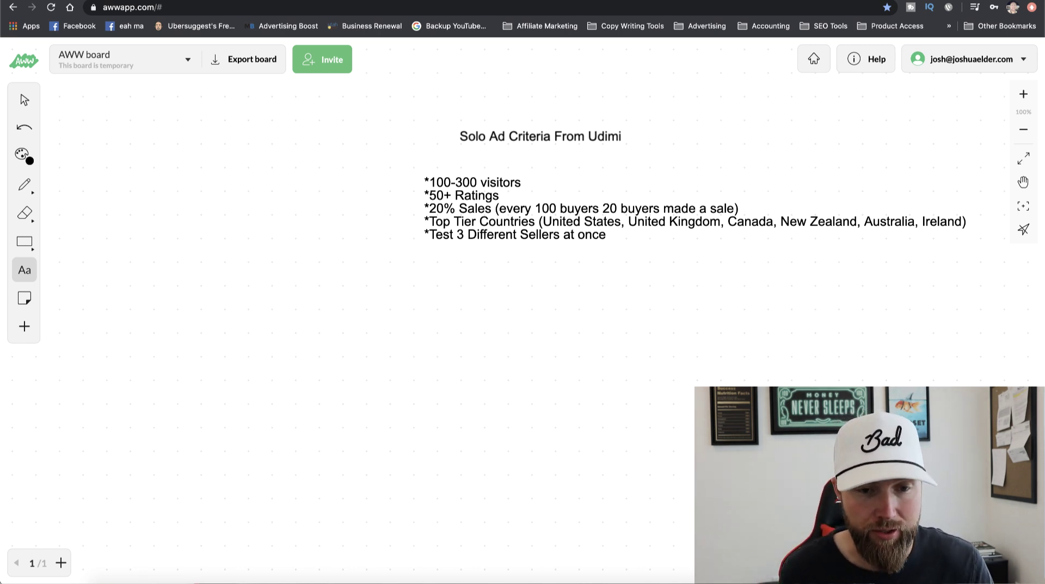
click(832, 0)
scroll(692, 234, down, 1)
scroll(691, 234, up, 1)
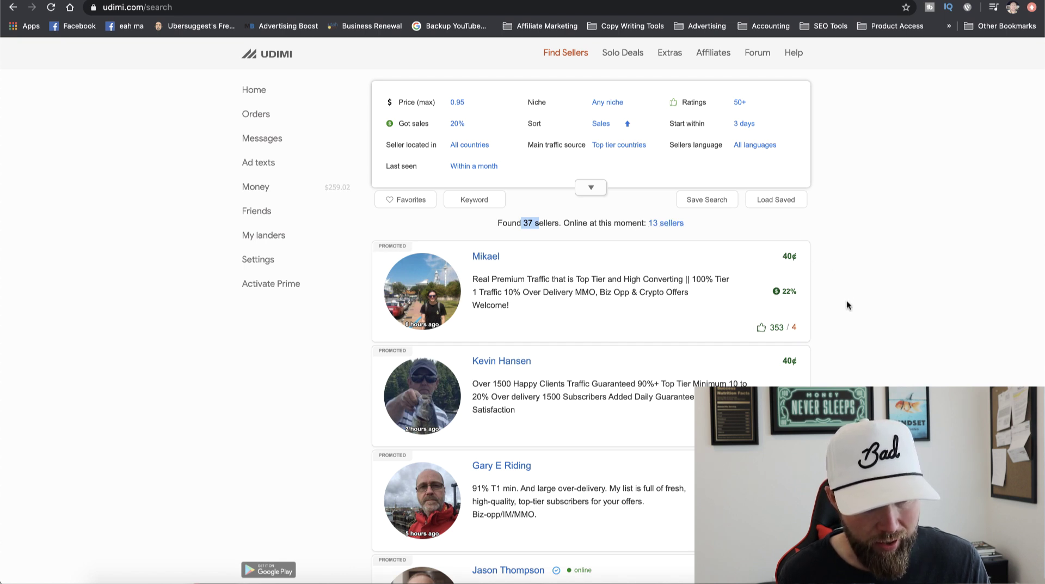
Compare the price, sales percentage and rating count of the promoted sellers in the search results.
scroll(847, 301, down, 3)
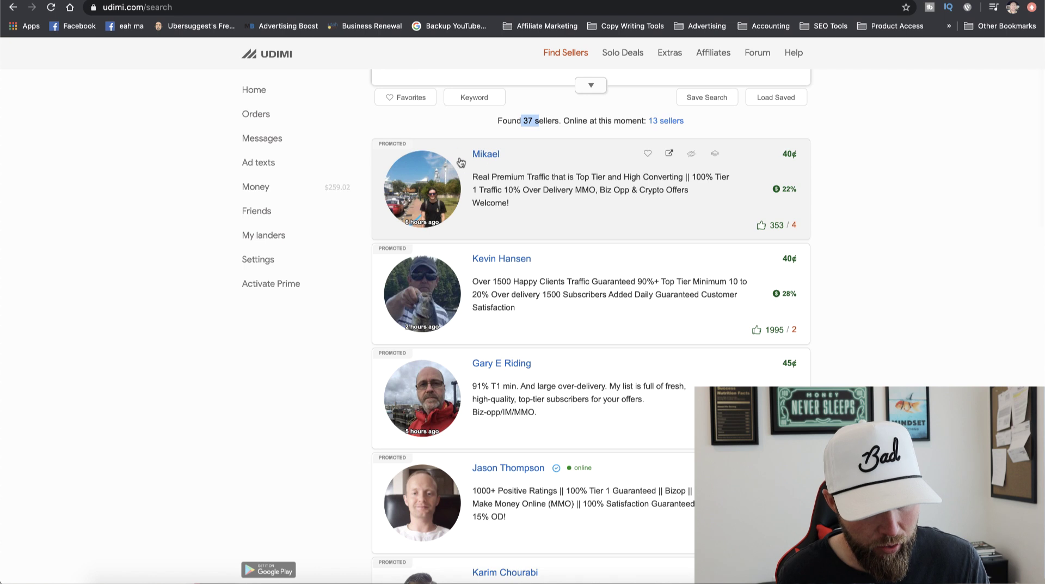
scroll(567, 336, down, 2)
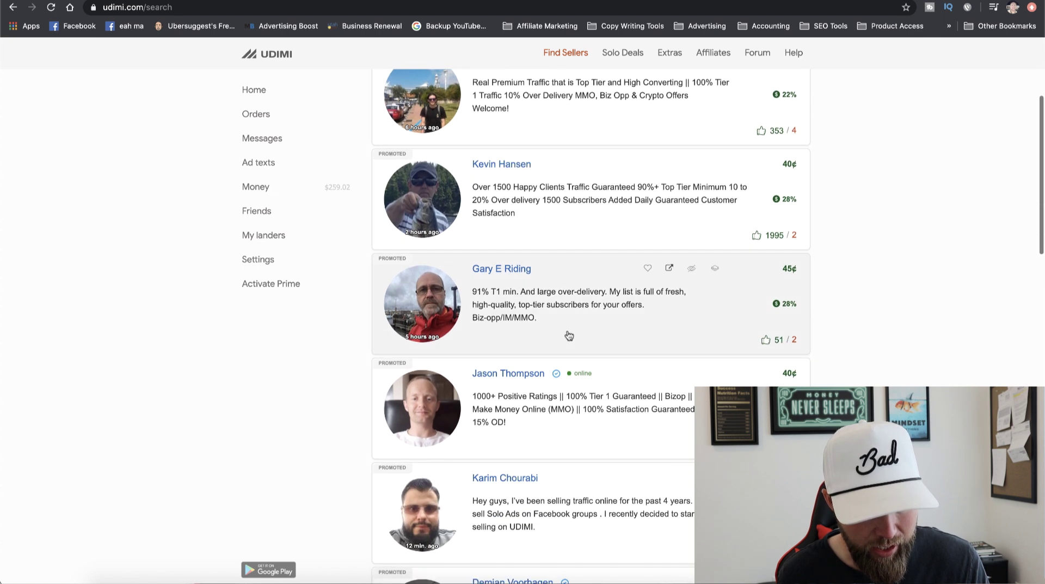
scroll(568, 335, up, 2)
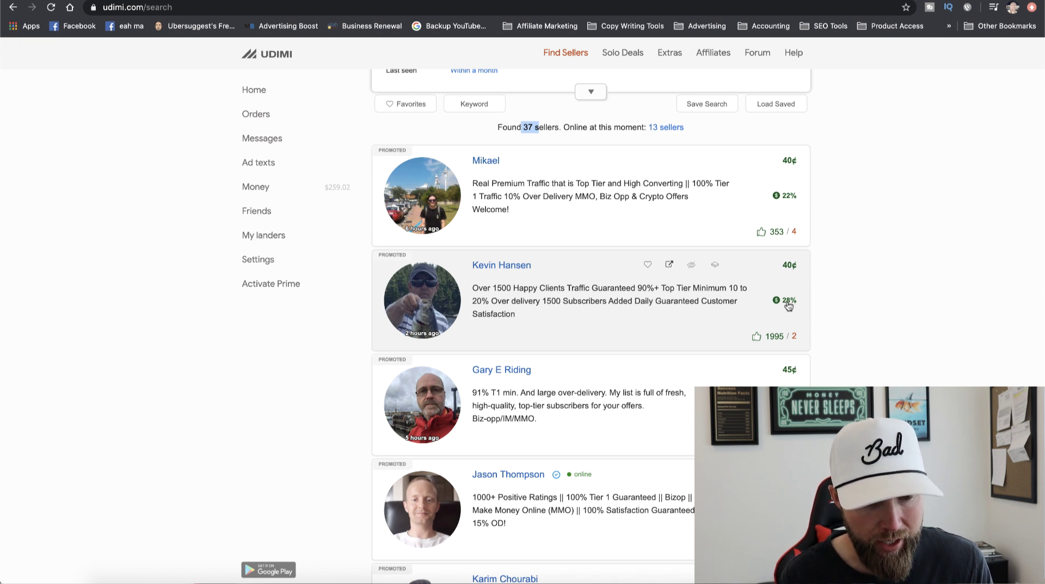
mouse_move(773, 303)
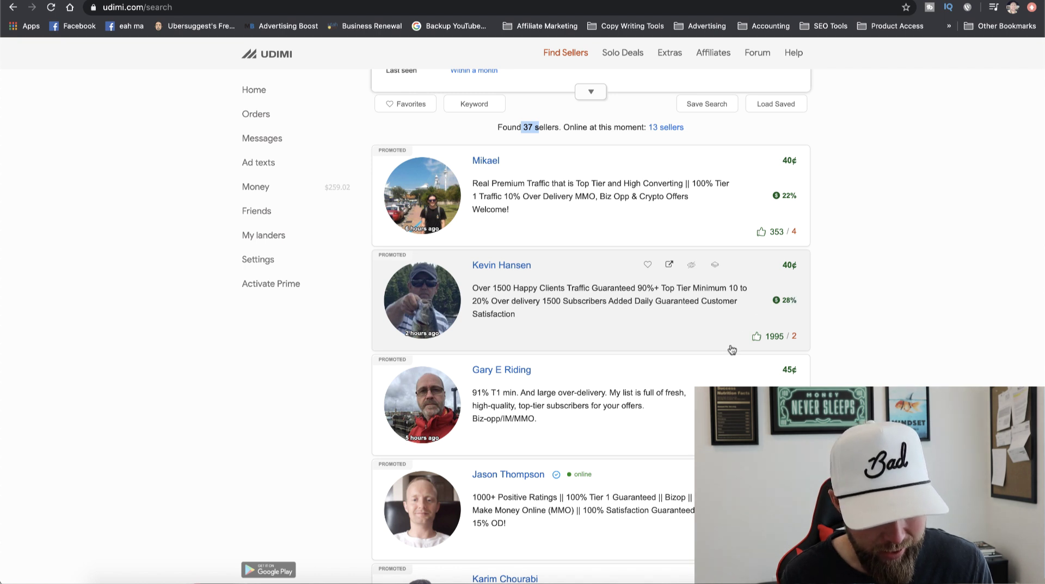
scroll(732, 347, down, 3)
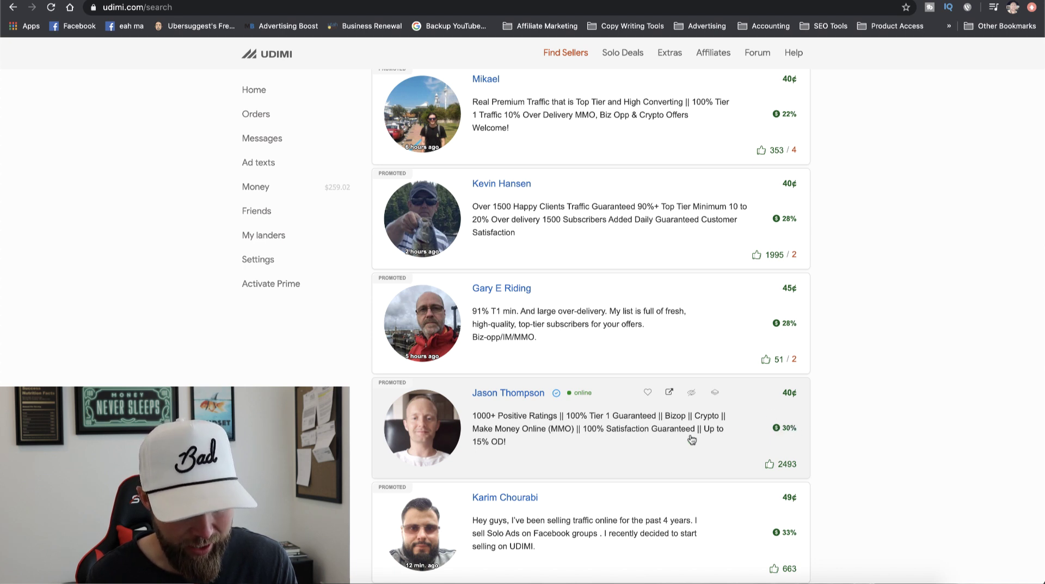
scroll(690, 436, down, 2)
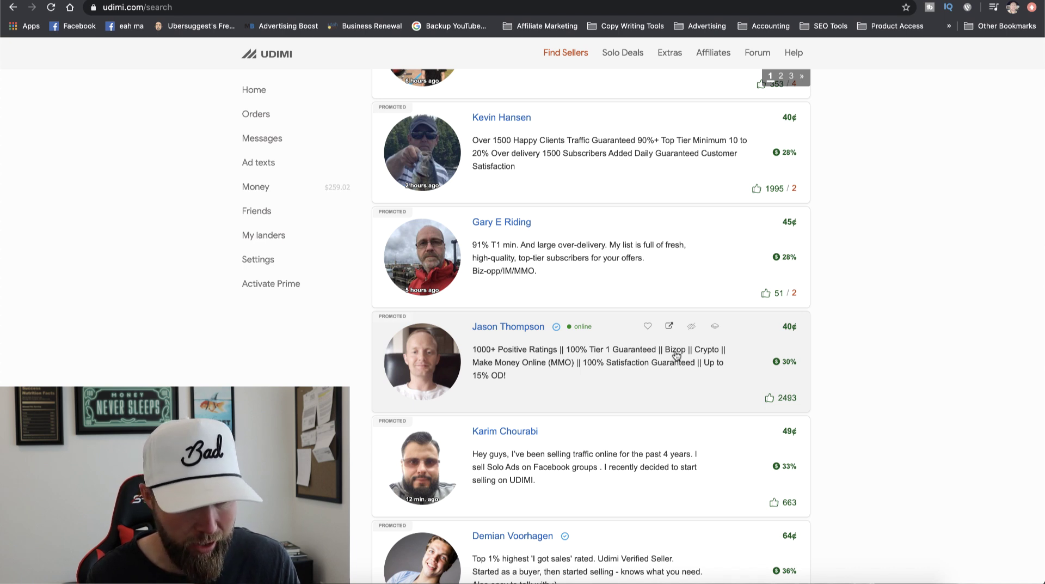
Open the profile of the verified 40¢ seller with 30% sales, and examine the visitor slider and the seller's statistics.
click(500, 349)
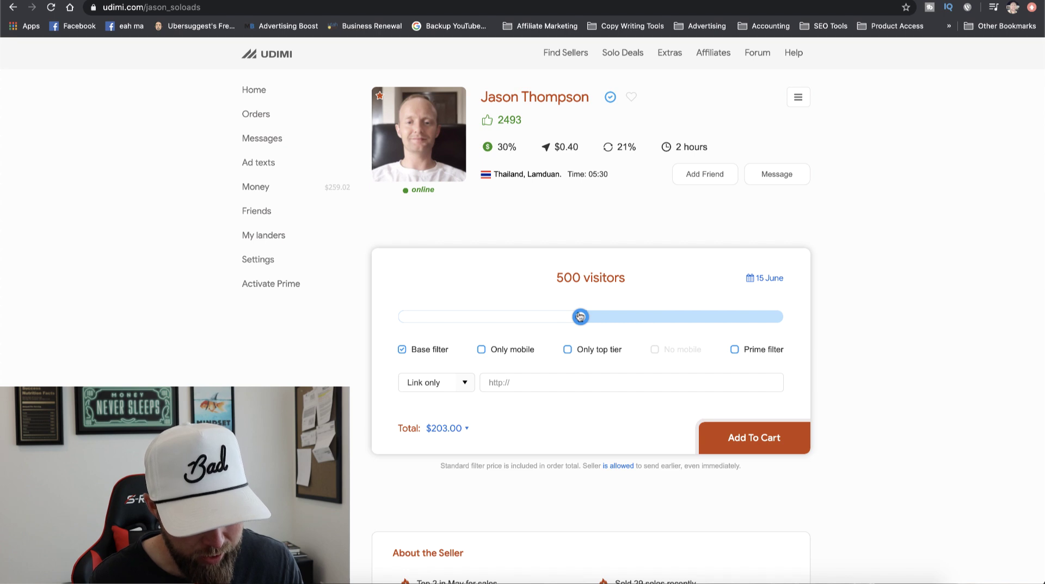
mouse_move(578, 317)
mouse_down()
mouse_move(612, 317)
mouse_move(561, 319)
mouse_up()
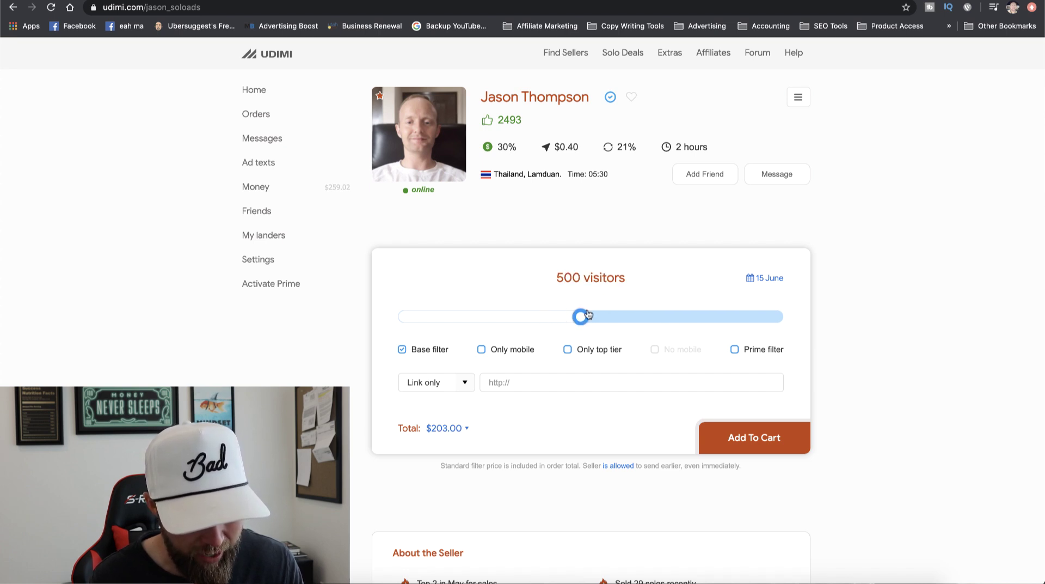
mouse_move(578, 324)
mouse_down()
mouse_move(598, 322)
mouse_move(572, 321)
mouse_up()
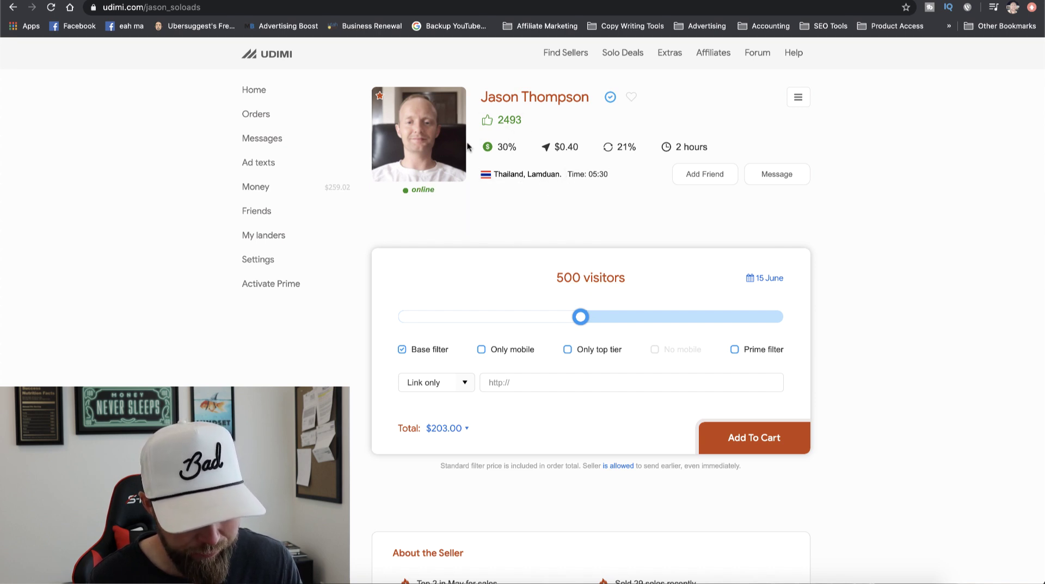
mouse_move(627, 147)
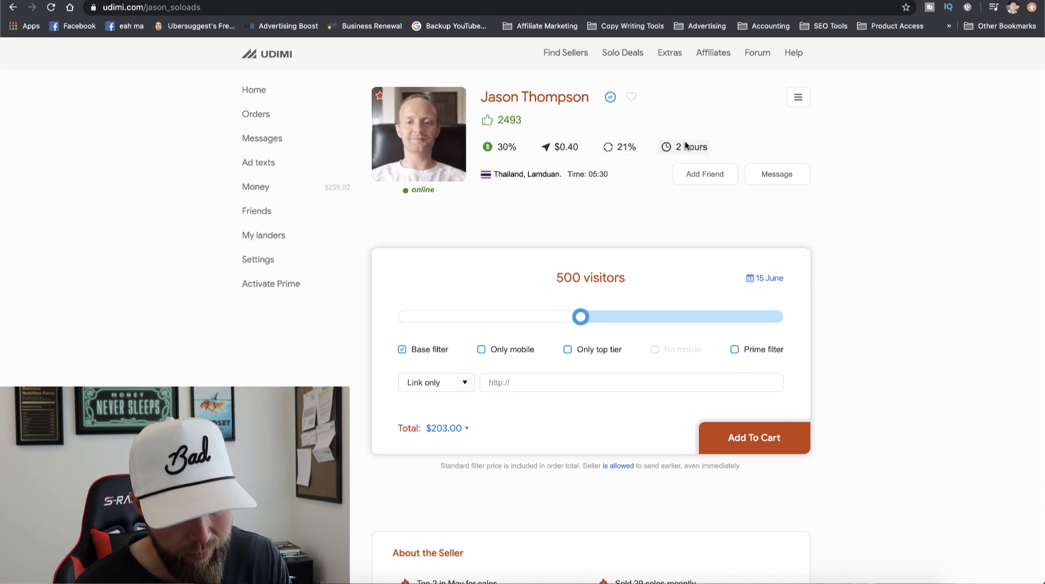
mouse_move(686, 147)
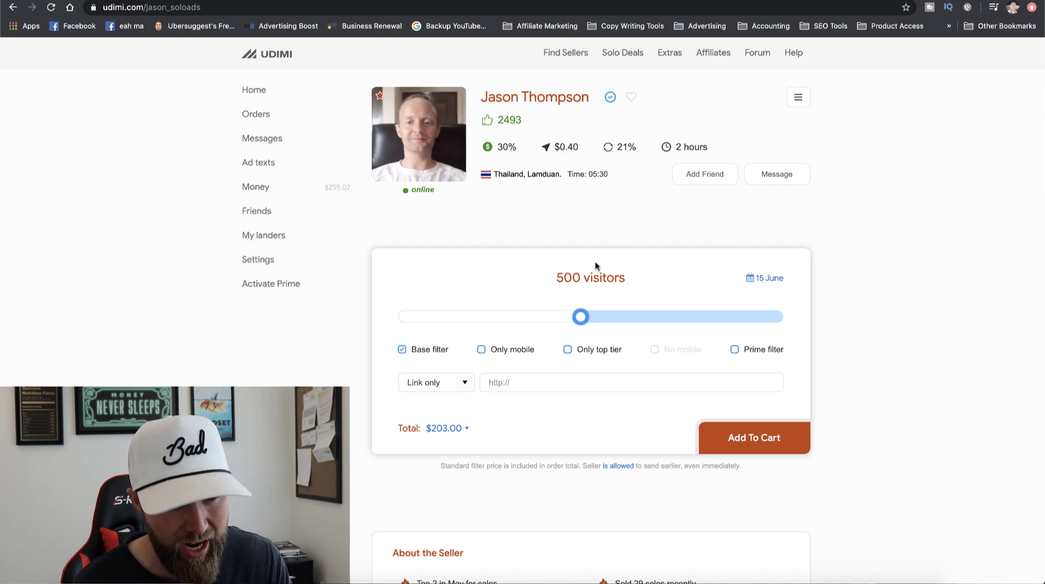
mouse_move(571, 154)
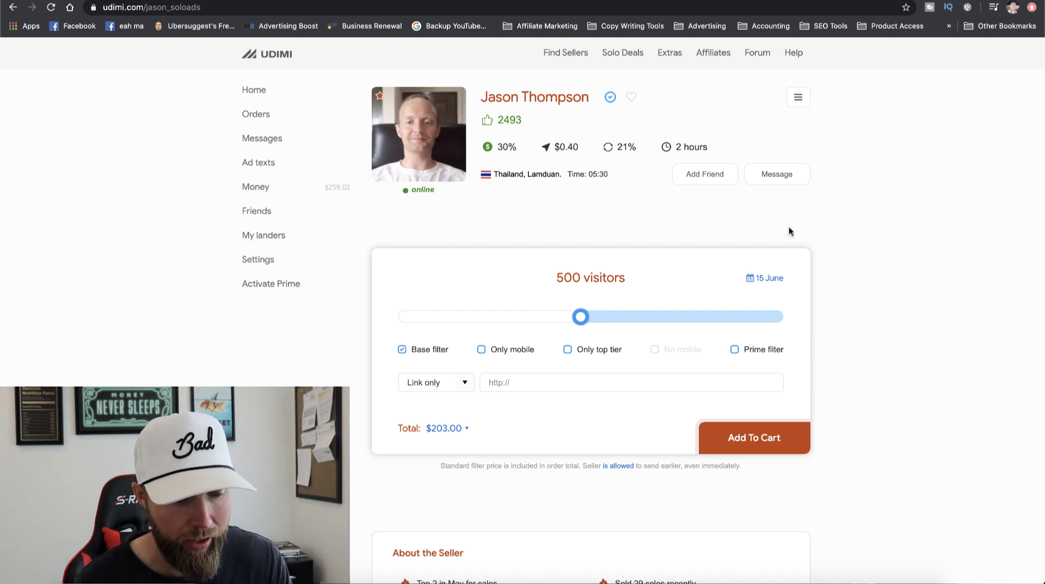
Review the order form, the seller description, the FAQ and the average traffic geography on the seller's profile.
scroll(833, 277, down, 3)
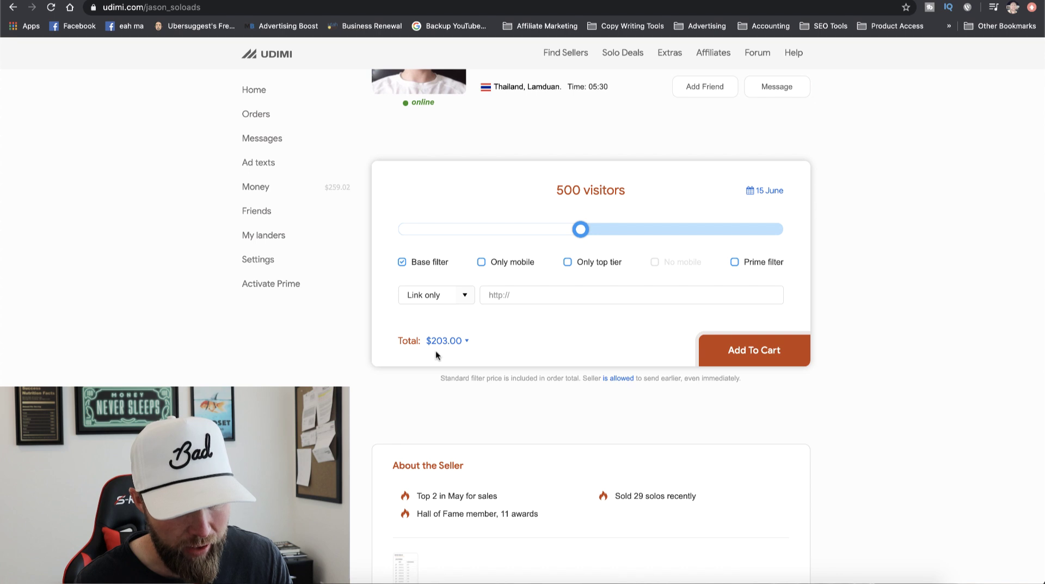
scroll(538, 384, down, 3)
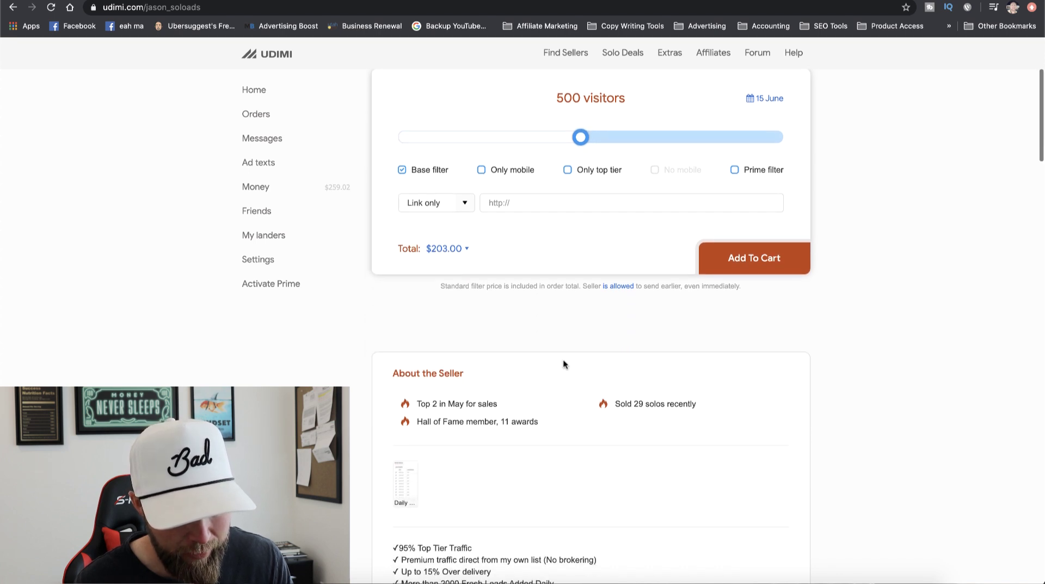
scroll(743, 335, down, 2)
scroll(743, 335, down, 7)
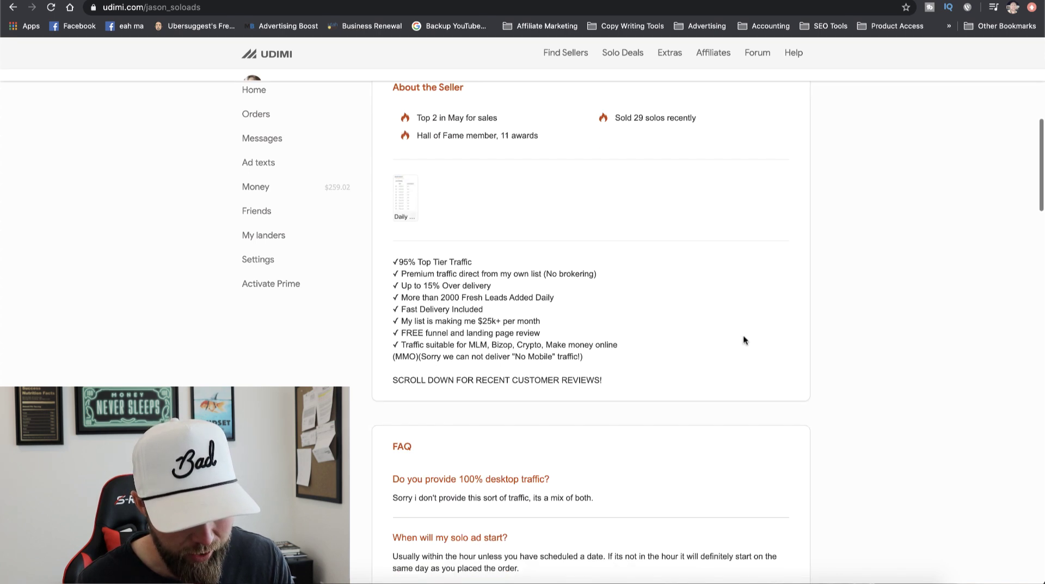
scroll(743, 335, up, 10)
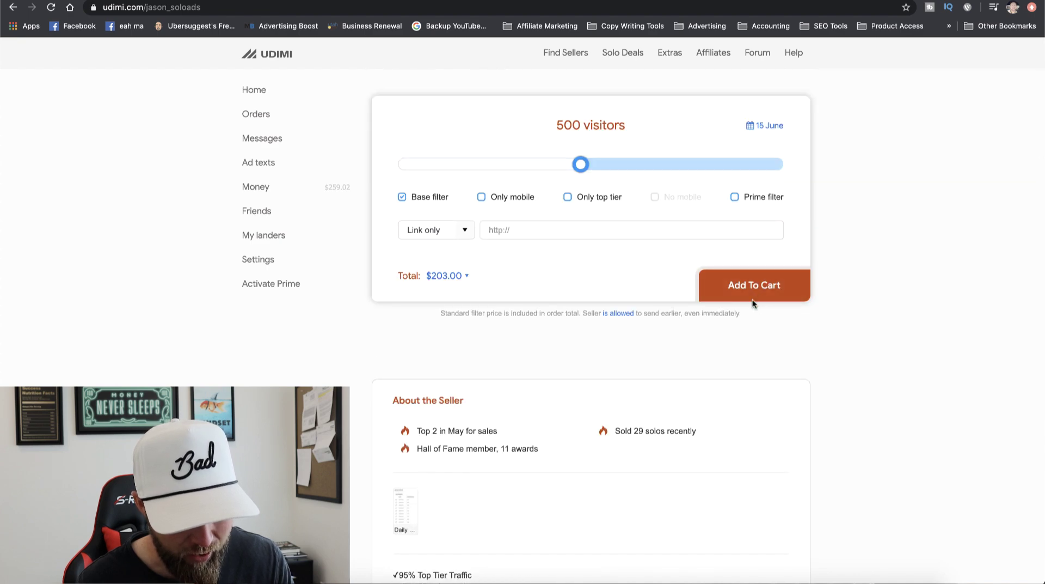
scroll(677, 388, down, 8)
scroll(677, 388, down, 20)
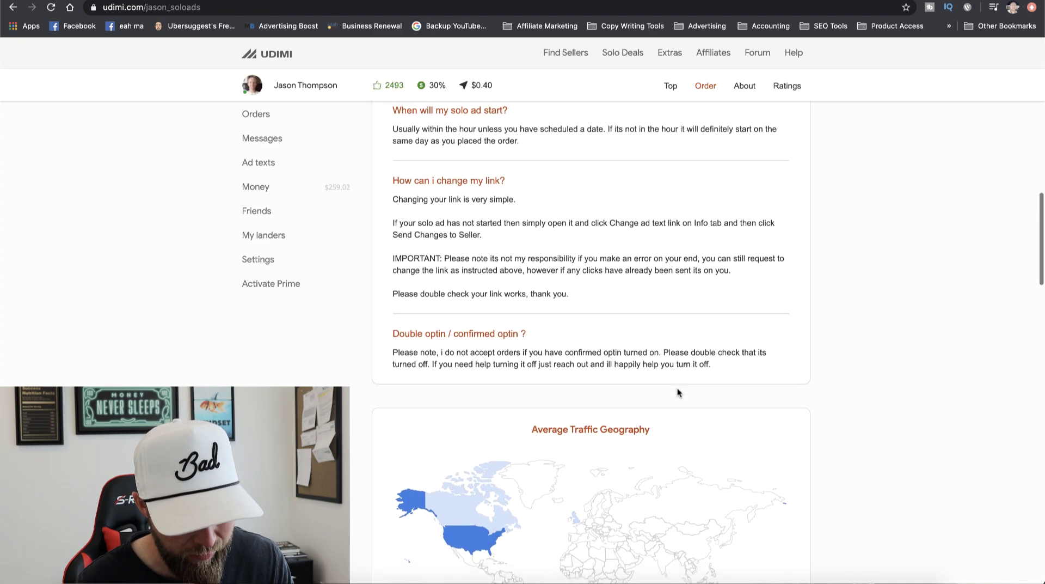
Read the most recent buyer ratings on the seller's profile, including their dates, delivered visitors and sales marks.
scroll(677, 388, down, 6)
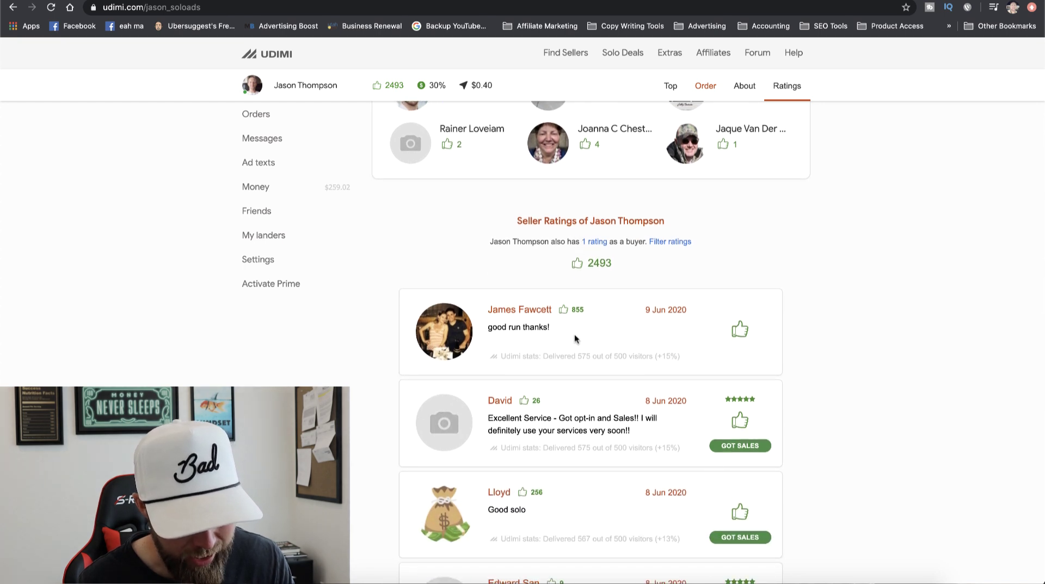
scroll(538, 340, down, 2)
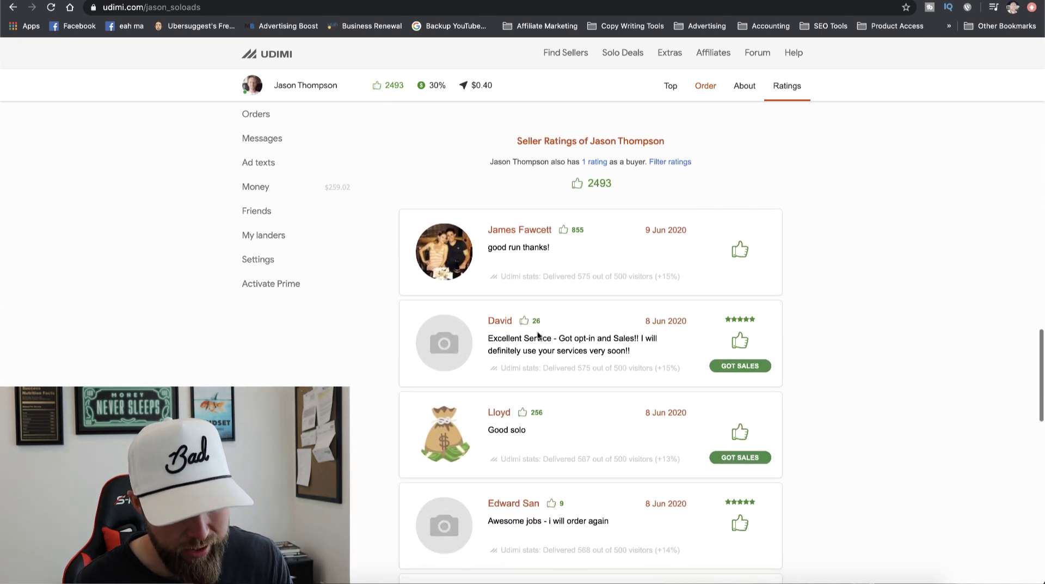
scroll(567, 261, down, 2)
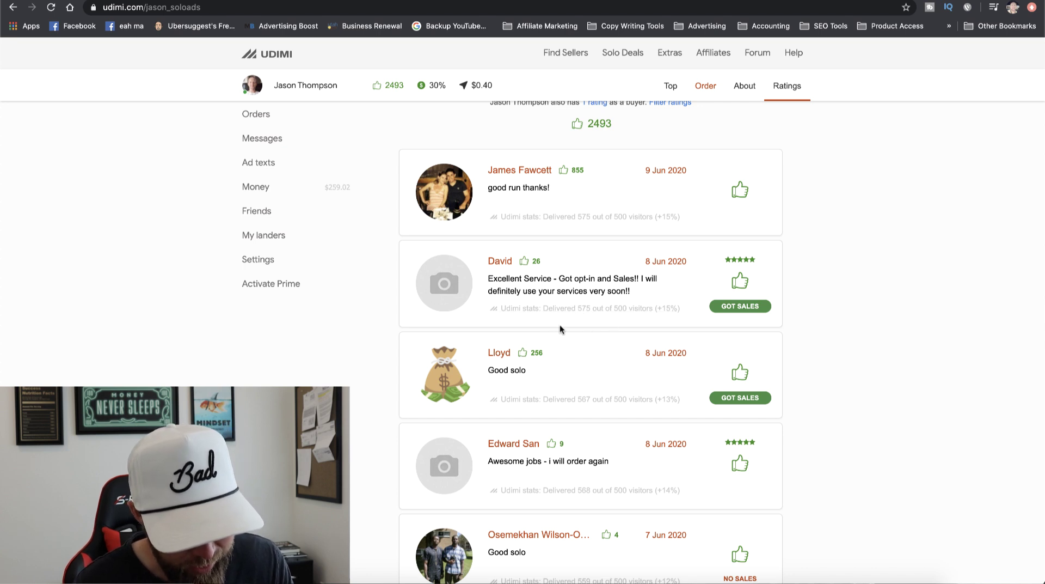
scroll(571, 347, down, 2)
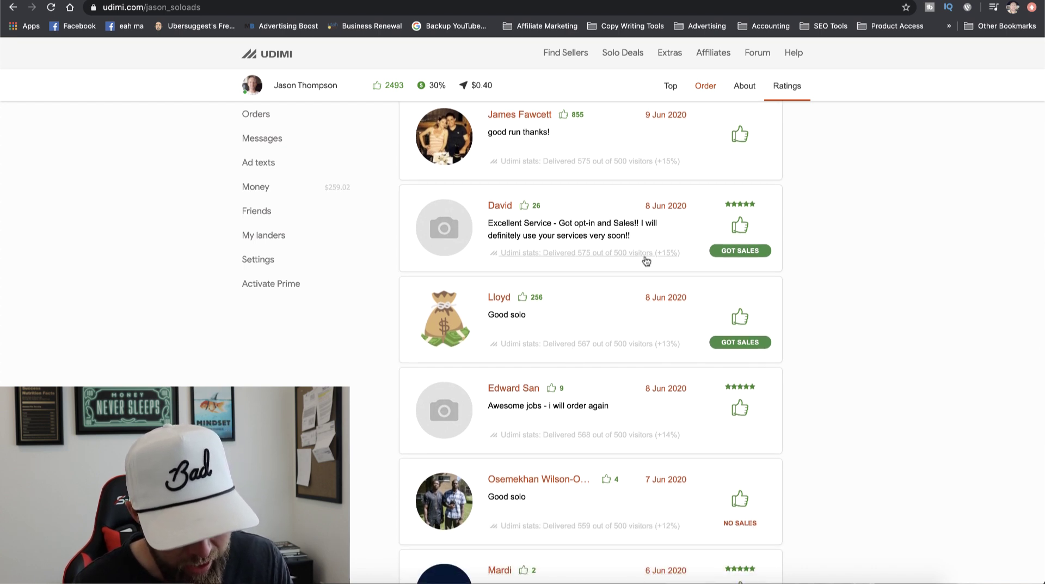
scroll(647, 260, up, 2)
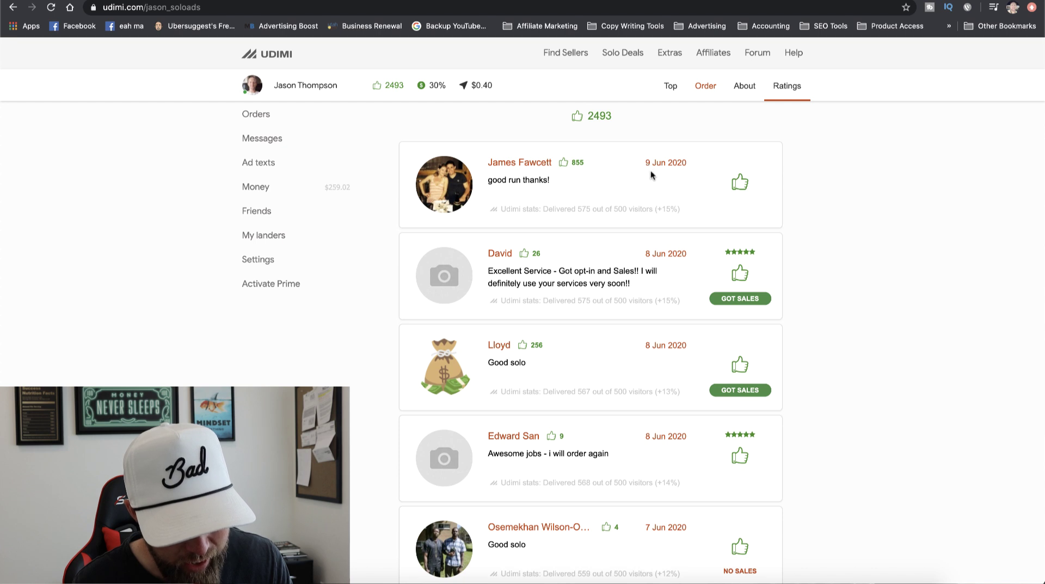
Check today's date in the system clock against the newest rating, and look through the older ratings on the profile.
click(866, 0)
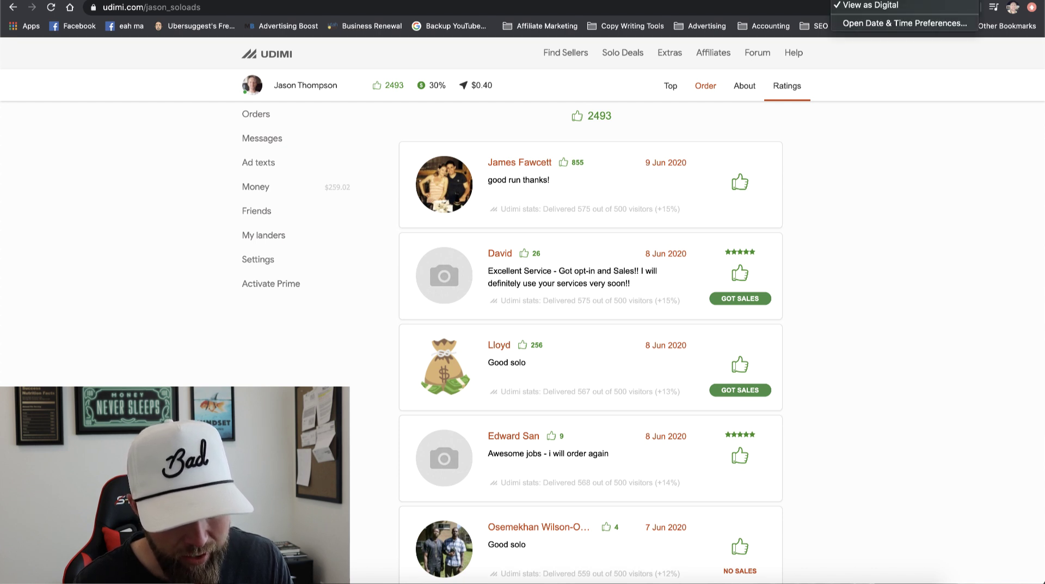
click(871, 1)
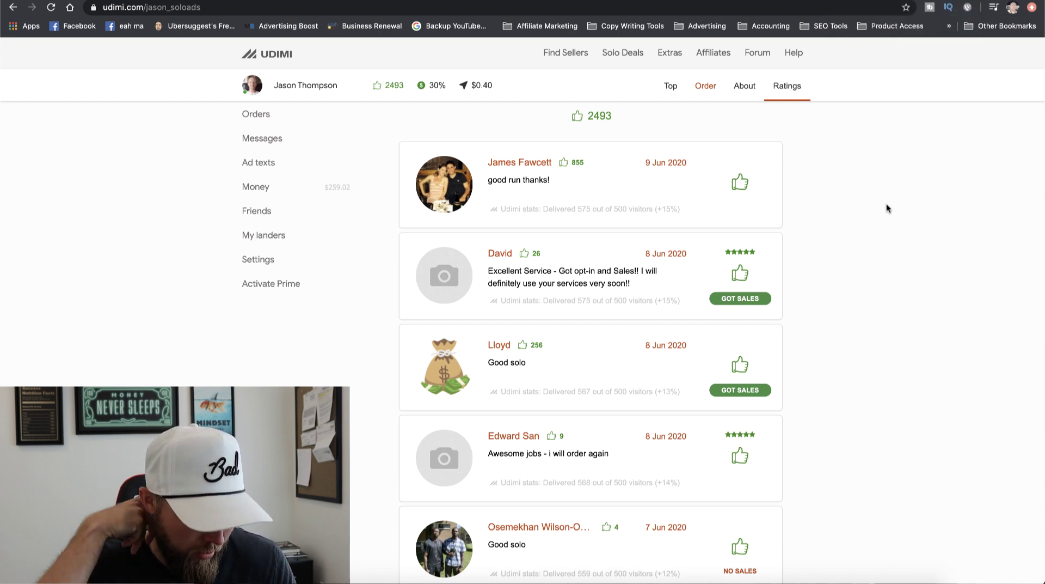
scroll(639, 242, up, 3)
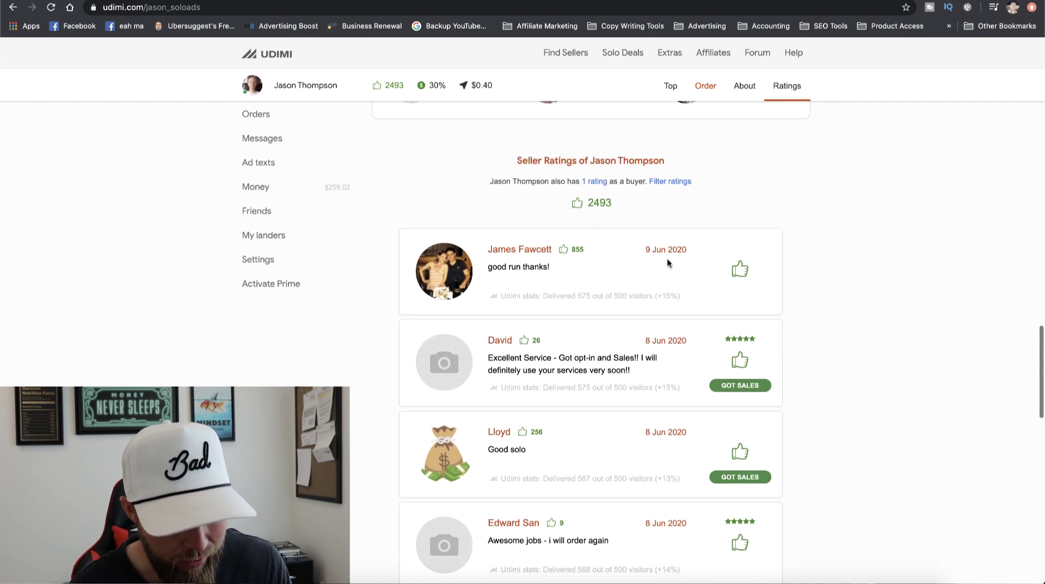
scroll(662, 353, down, 10)
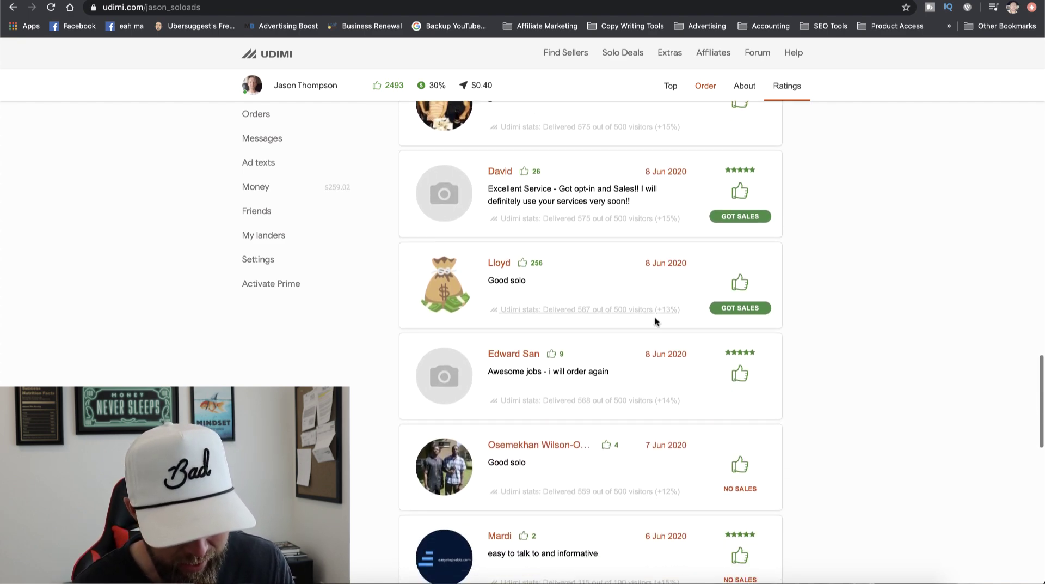
scroll(650, 303, down, 5)
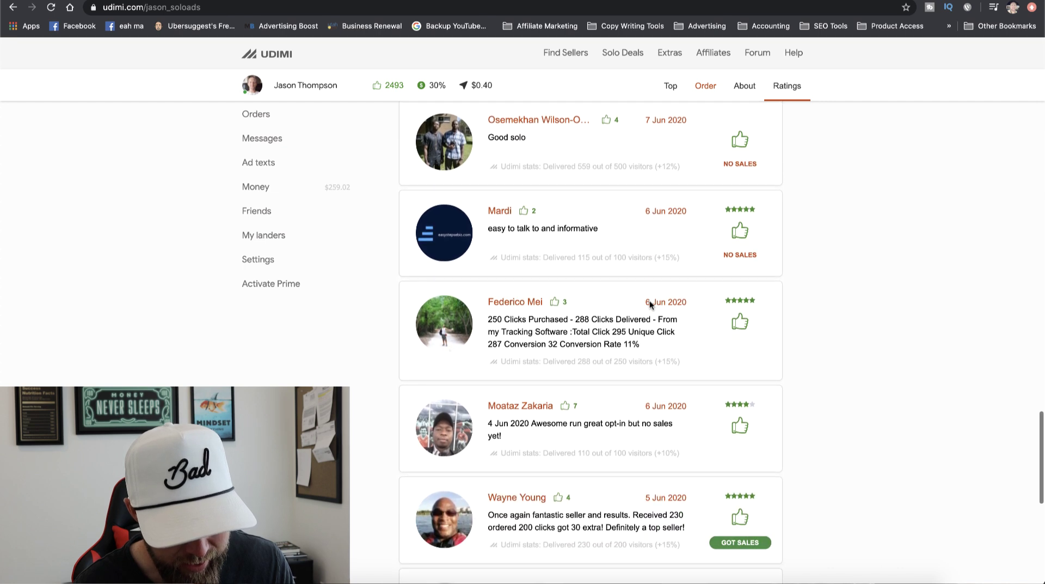
scroll(649, 300, down, 4)
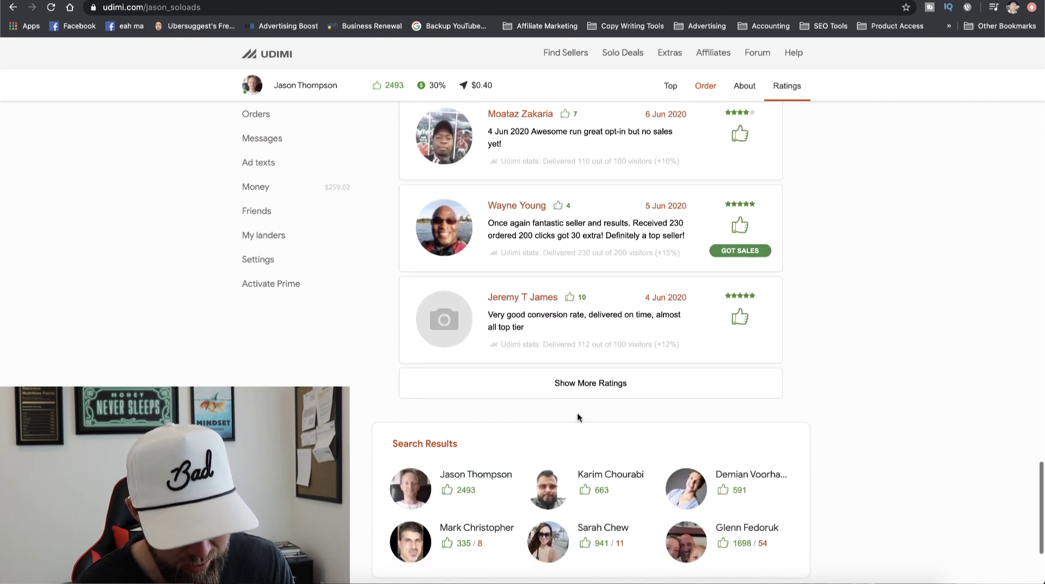
Show more of the seller's ratings, and look through the full list and the ratings summary.
click(581, 395)
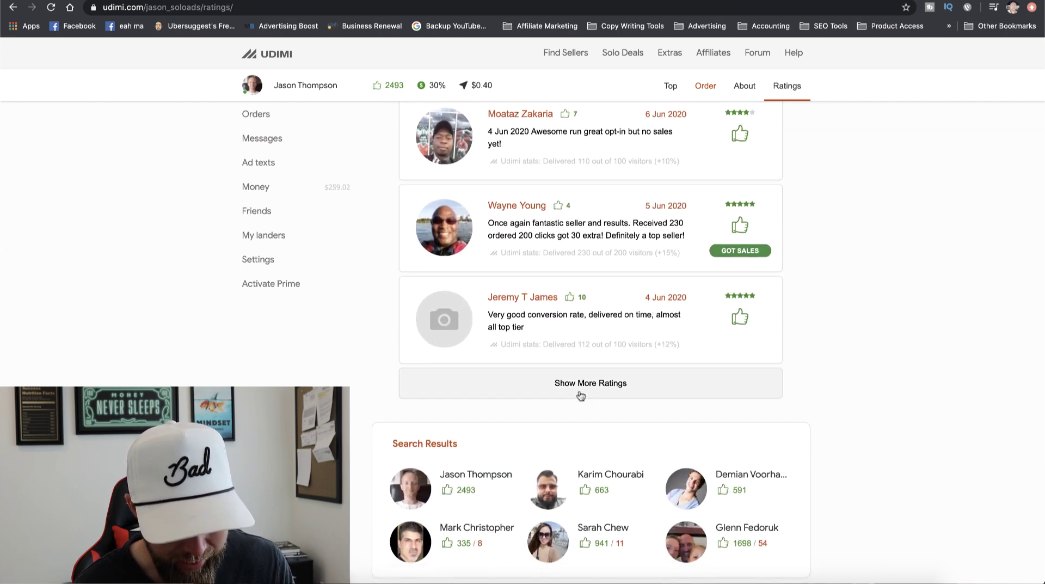
scroll(616, 397, down, 5)
scroll(626, 398, down, 8)
scroll(627, 400, down, 9)
scroll(627, 400, down, 10)
scroll(626, 398, down, 12)
scroll(626, 399, up, 20)
scroll(626, 399, up, 7)
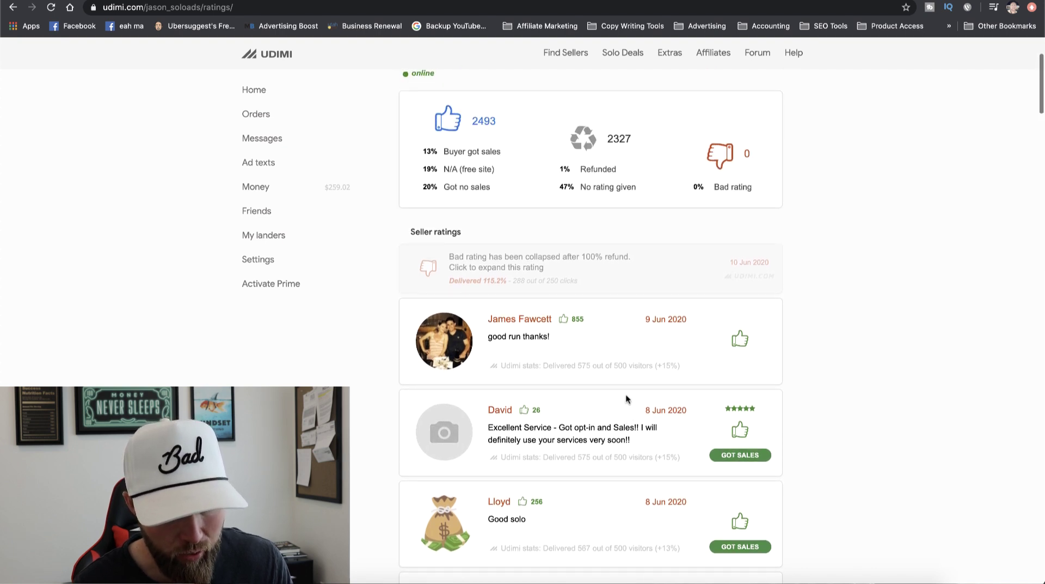
Check today's date against the collapsed bad rating, and view the seller's rating breakdown.
click(862, 0)
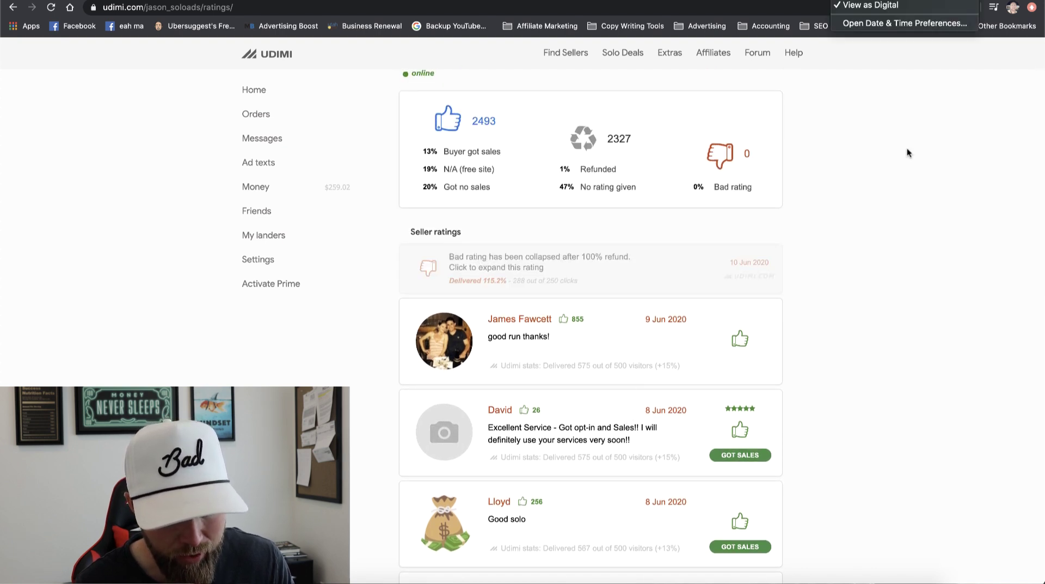
click(916, 127)
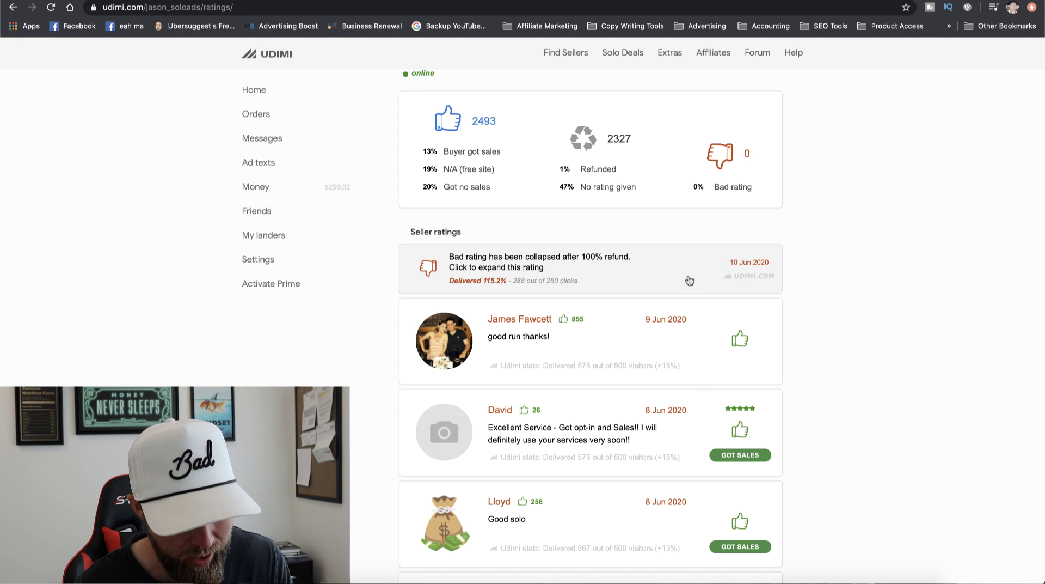
scroll(811, 314, up, 1)
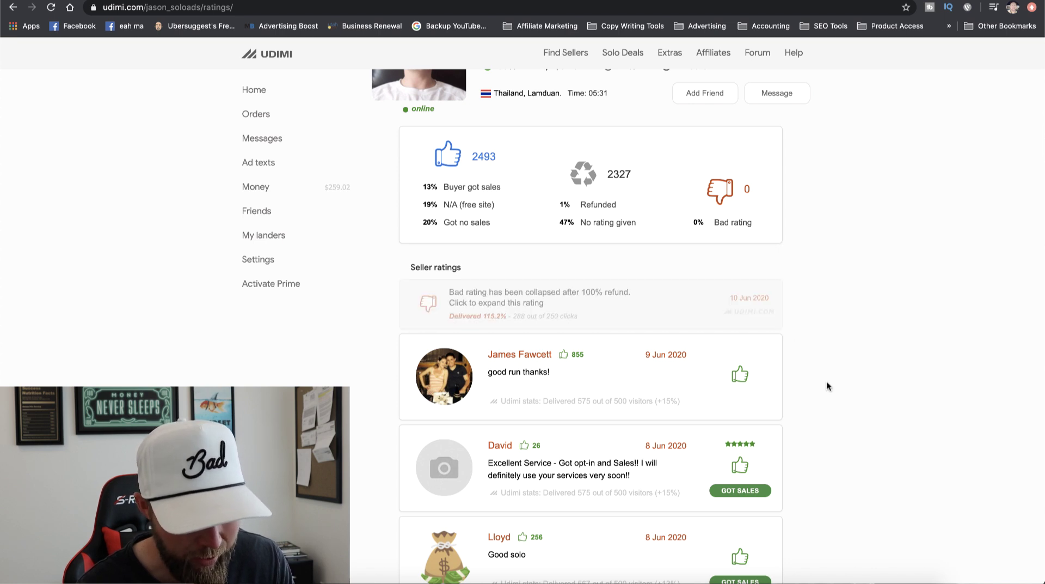
Look through the seller's full ratings list, checking the rating dates, collapsed bad ratings, delivered visitors and sales marks.
scroll(826, 381, up, 1)
scroll(826, 381, down, 2)
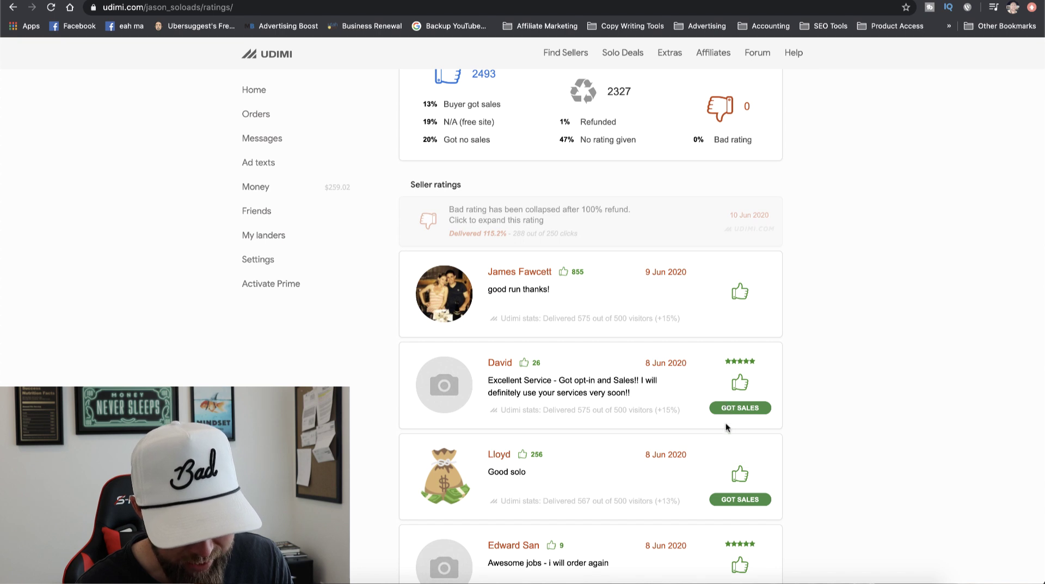
scroll(730, 498, down, 2)
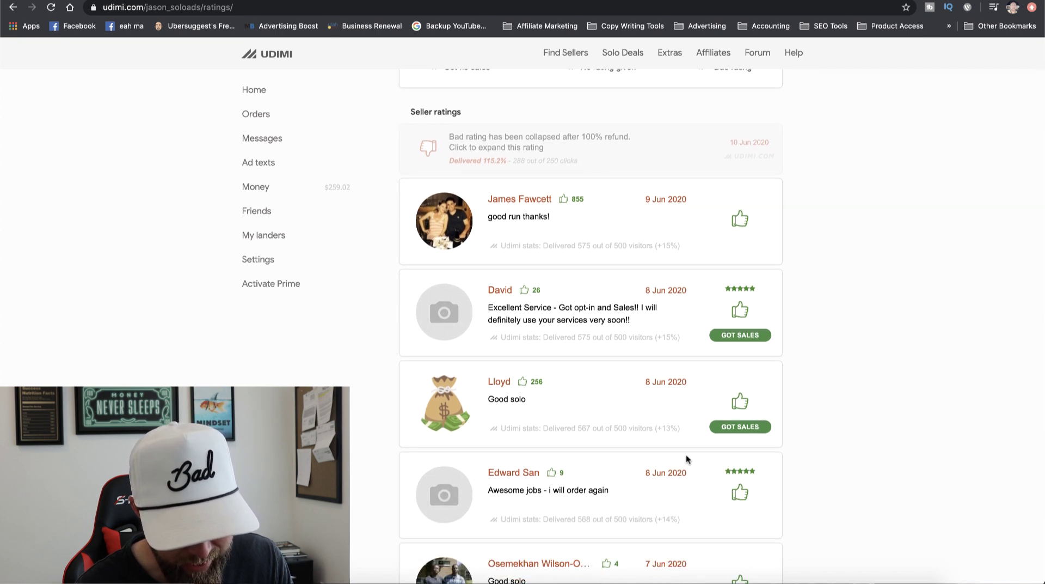
scroll(684, 446, down, 2)
scroll(684, 434, down, 10)
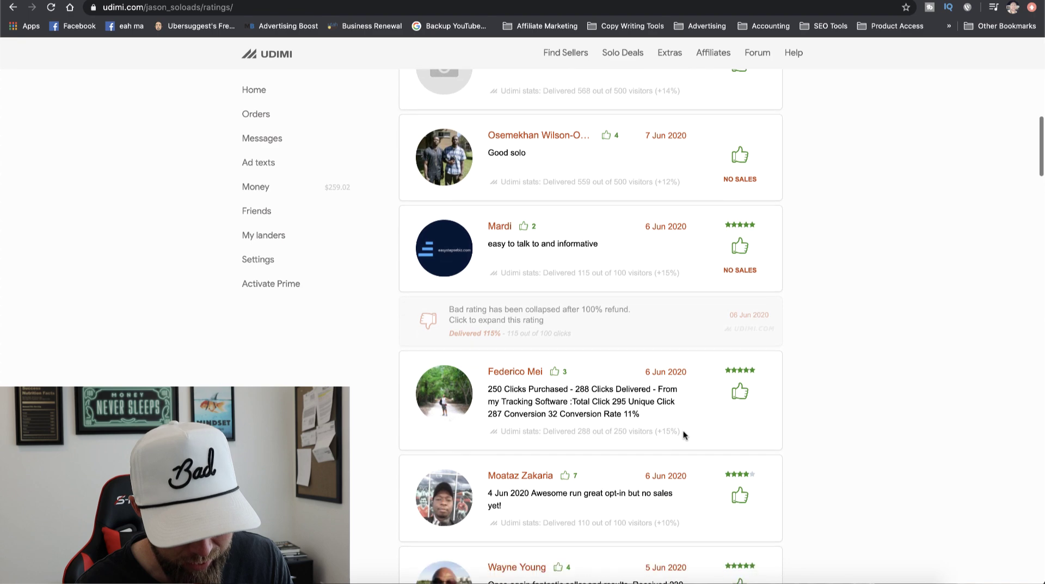
scroll(684, 430, down, 1)
scroll(684, 430, up, 3)
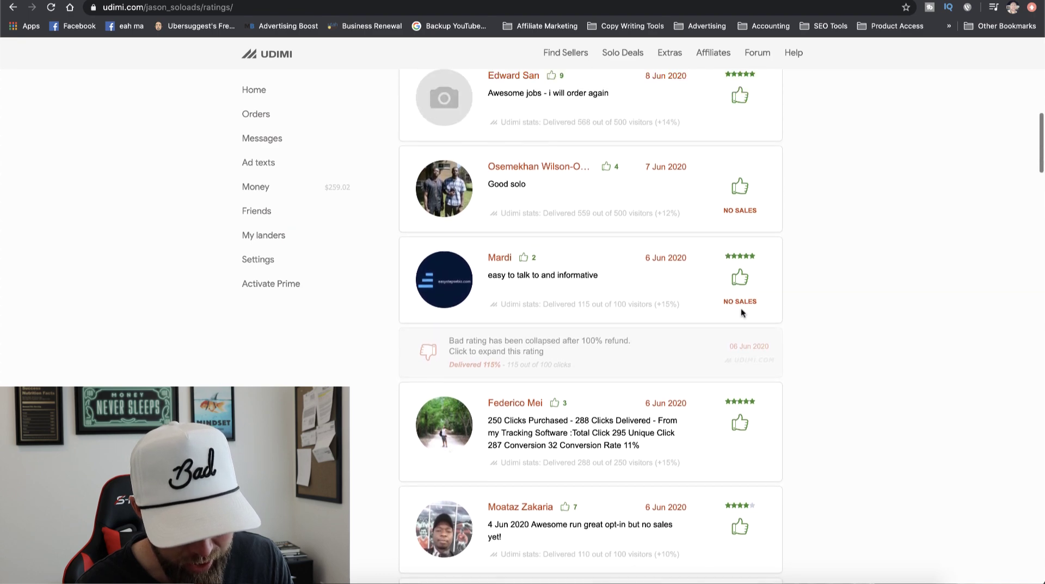
scroll(733, 208, up, 3)
scroll(733, 208, down, 15)
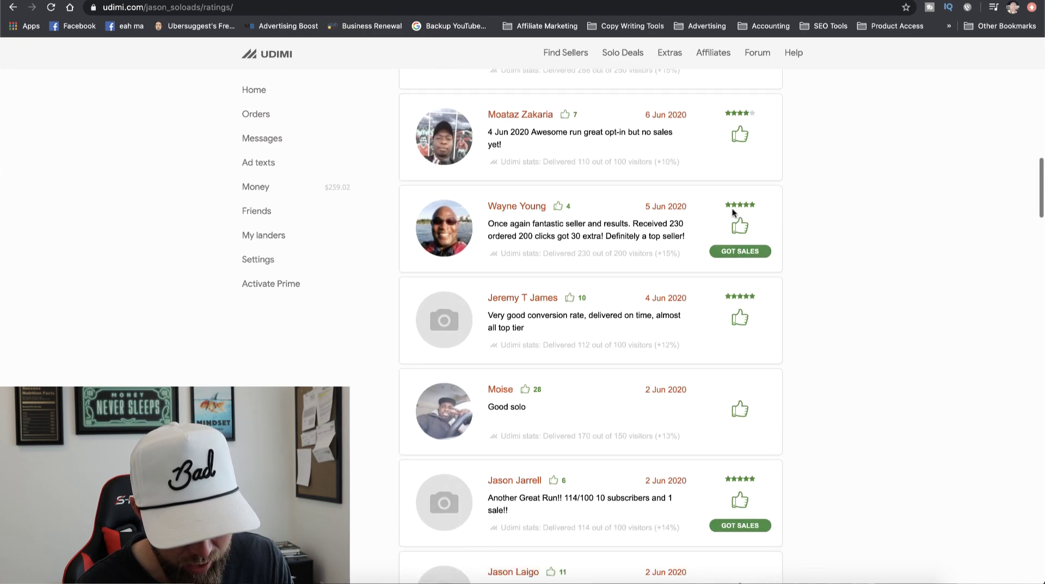
scroll(733, 208, up, 4)
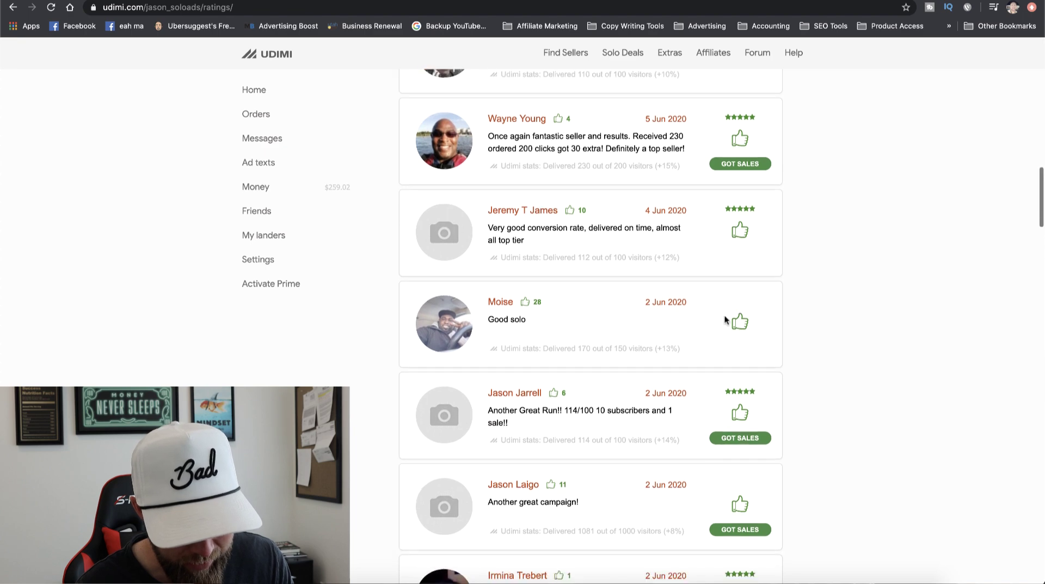
Return to the seller's profile and review the order options and the description of the seller's traffic.
click(12, 8)
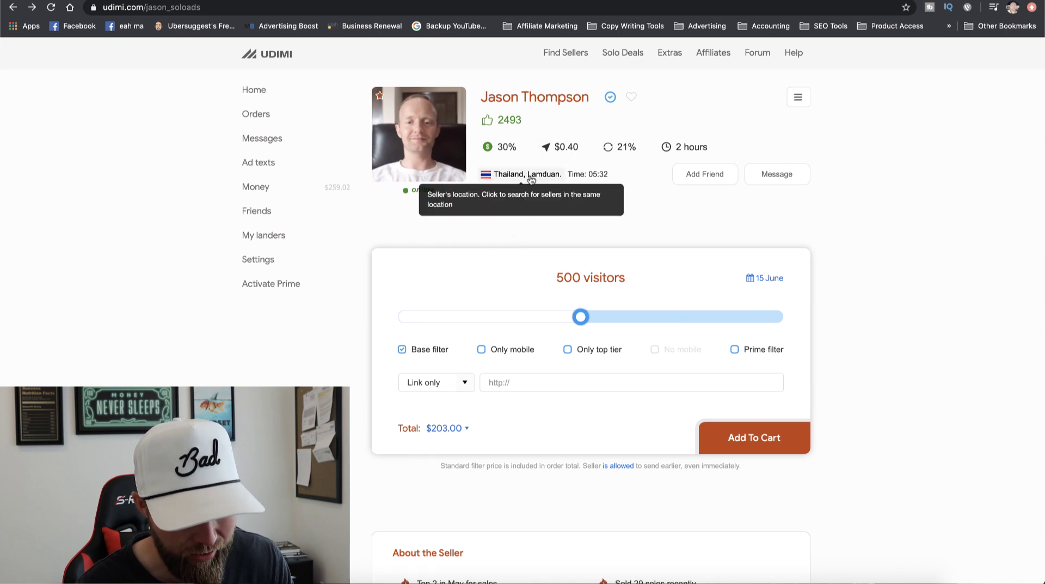
scroll(580, 293, down, 4)
scroll(580, 295, up, 2)
scroll(579, 289, up, 1)
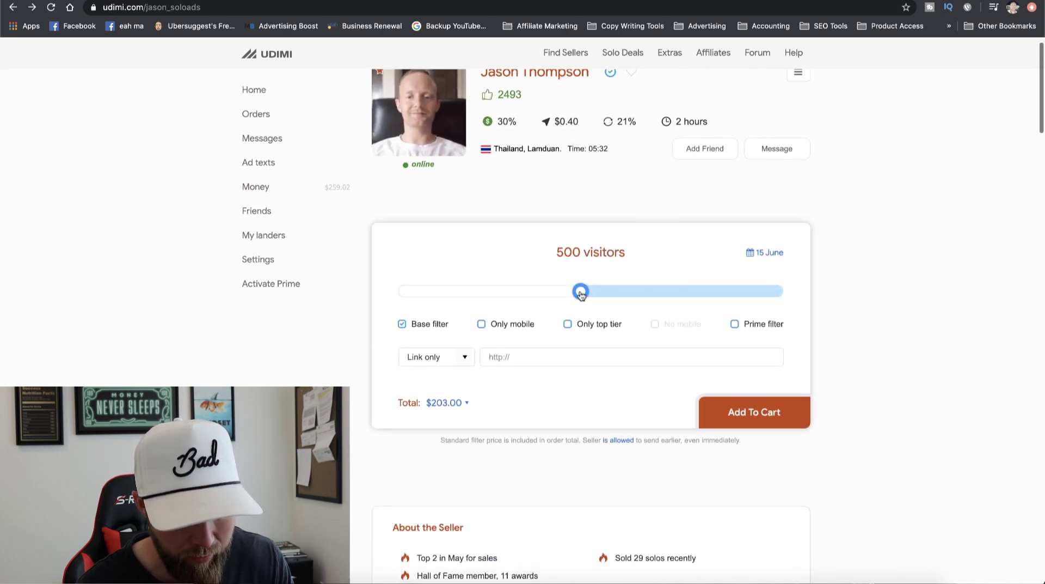
scroll(580, 291, down, 5)
scroll(581, 291, down, 3)
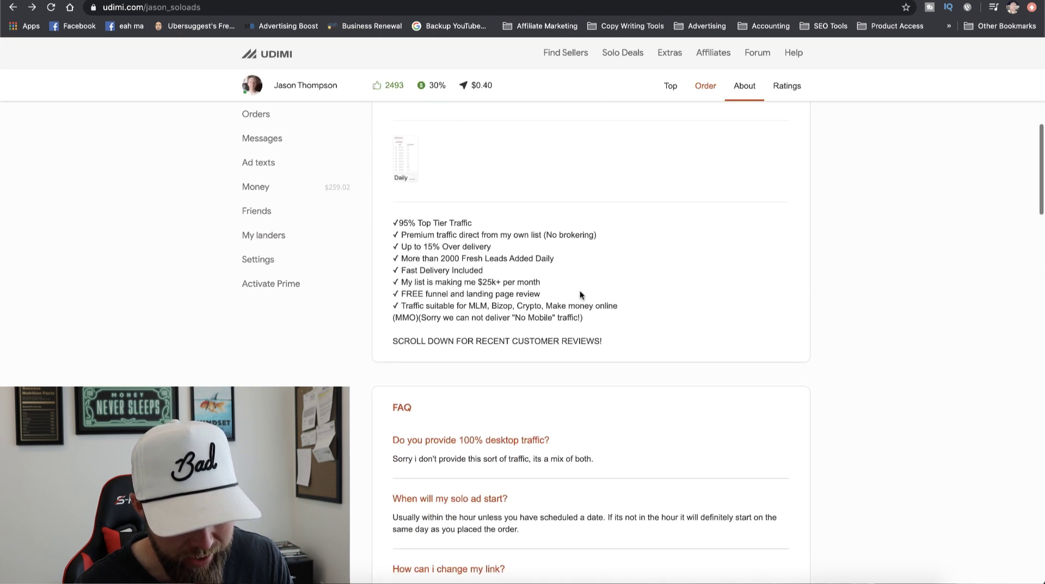
scroll(579, 290, up, 6)
scroll(579, 295, up, 3)
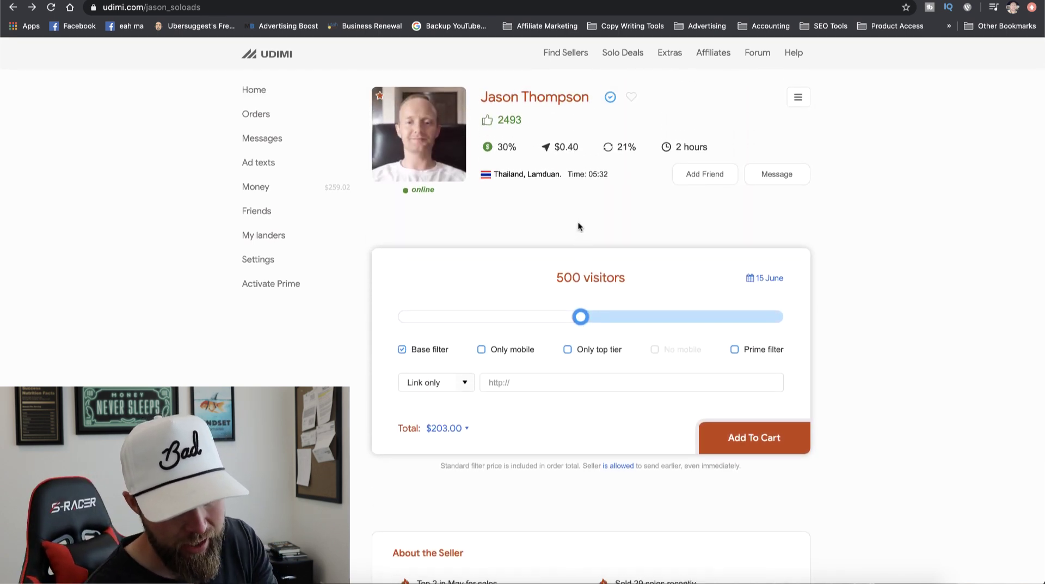
Check the ratings section on the seller's profile, along with the average traffic geography and the filtered clicks.
scroll(630, 275, down, 10)
scroll(630, 272, down, 12)
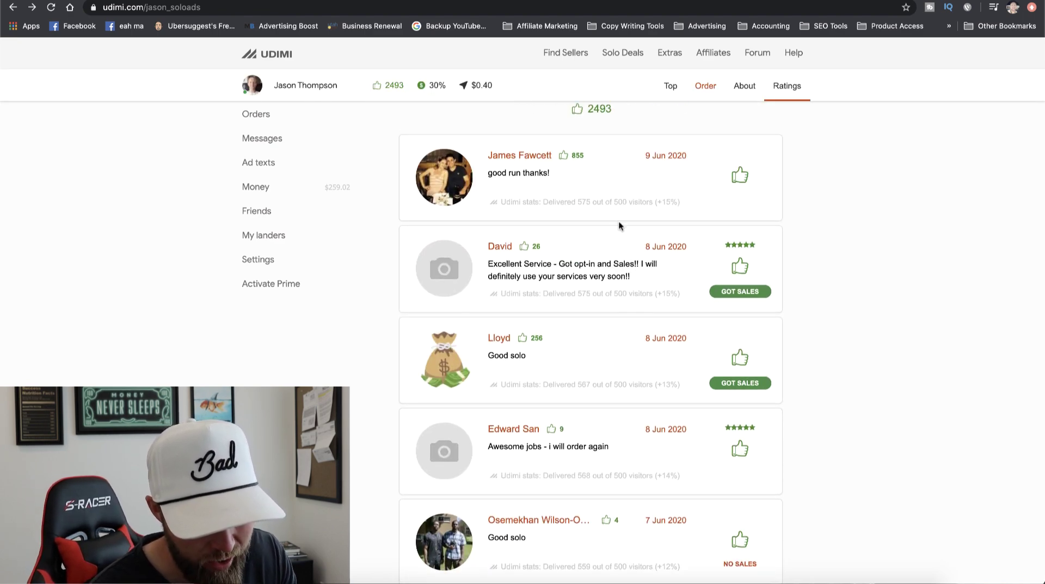
scroll(652, 235, up, 3)
scroll(653, 241, up, 5)
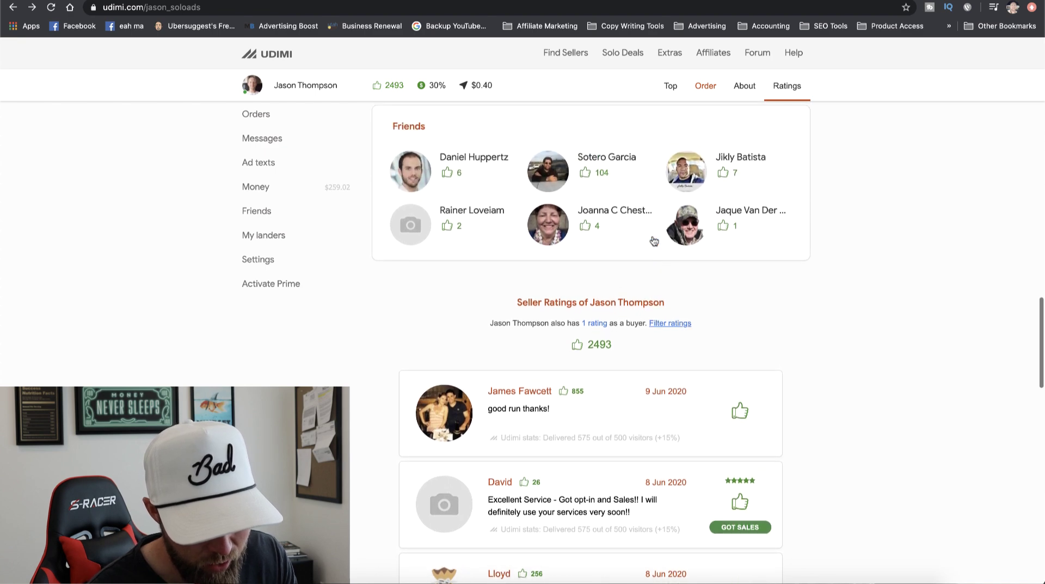
scroll(653, 240, up, 11)
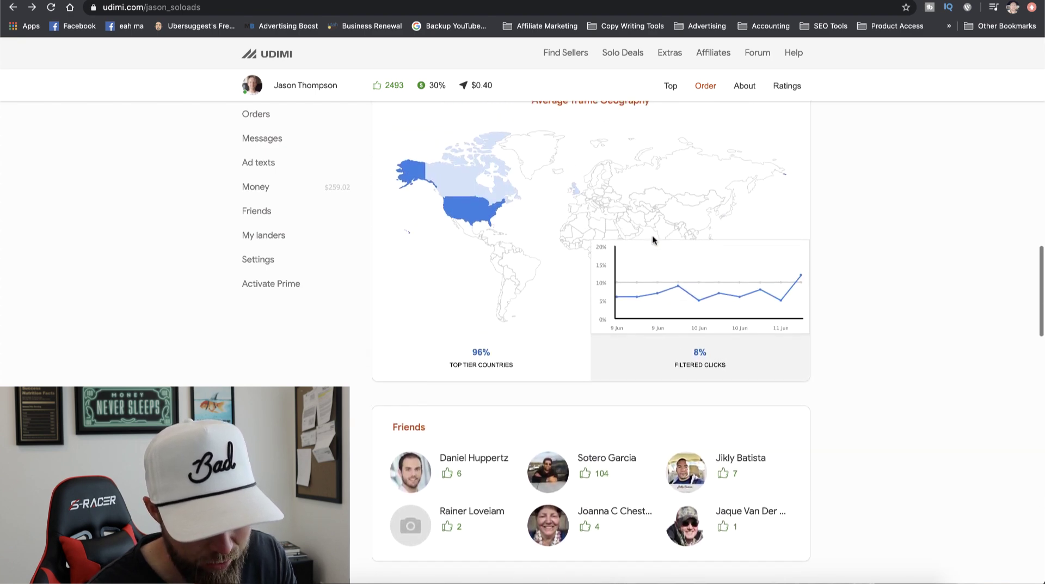
scroll(652, 240, up, 15)
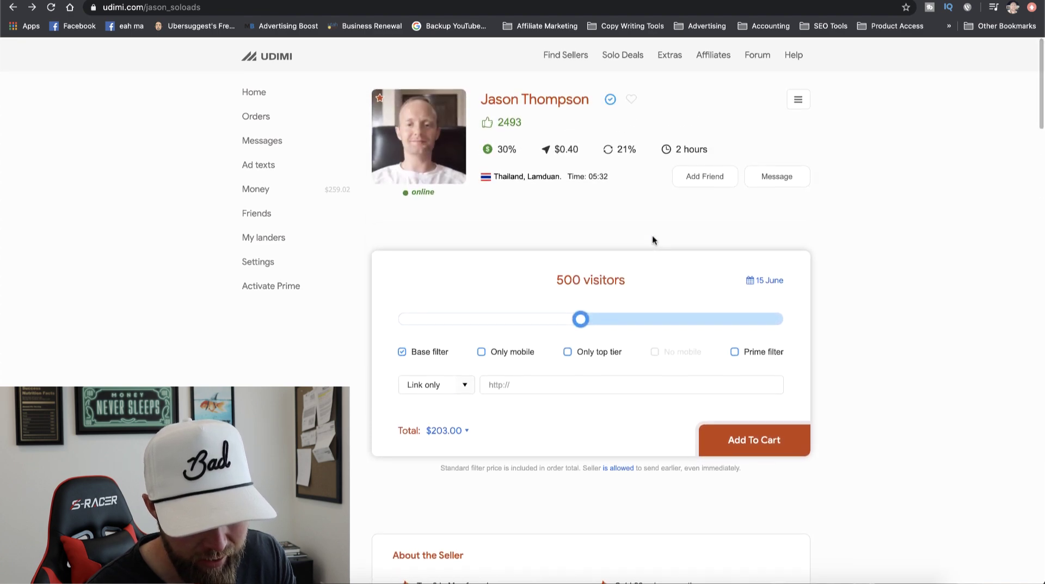
Reread the seller's traffic description and FAQ, and compare them with the latest buyer ratings.
scroll(652, 235, down, 7)
scroll(638, 187, down, 14)
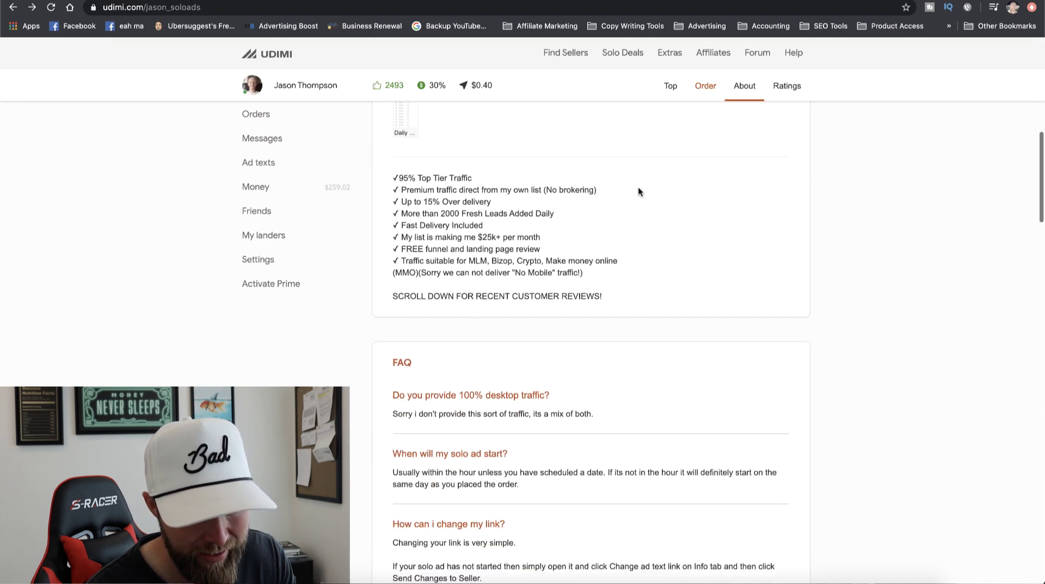
scroll(638, 187, down, 7)
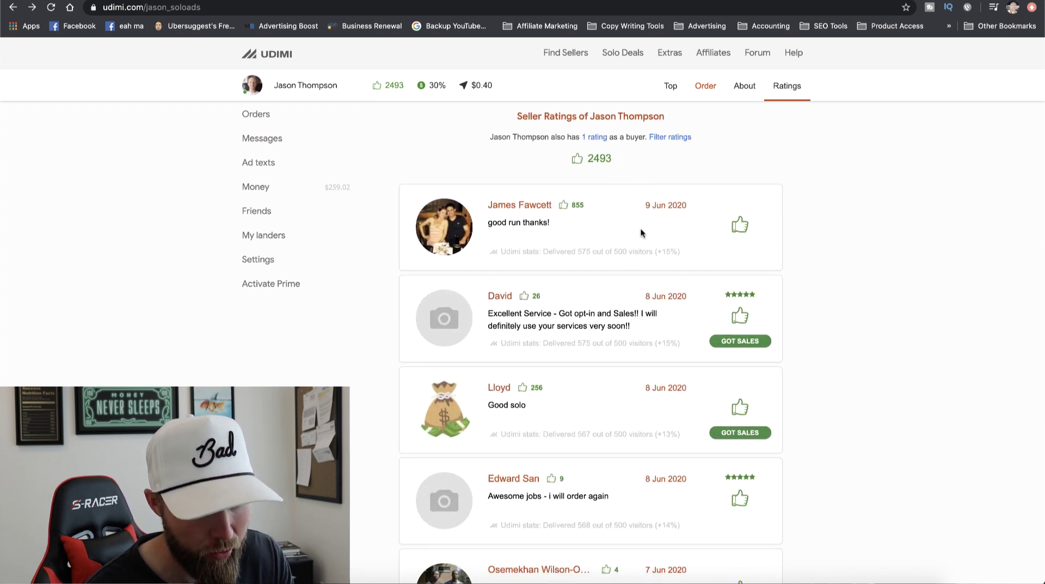
scroll(547, 204, up, 20)
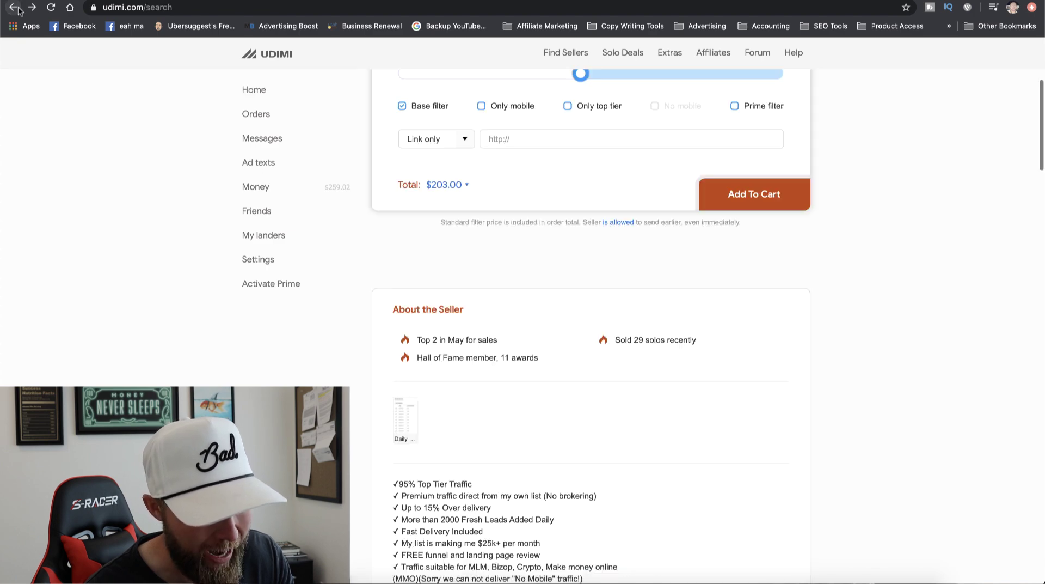
Return to the filtered seller search results and compare the sellers' prices, got-sales percentages and rating counts.
click(14, 7)
click(31, 8)
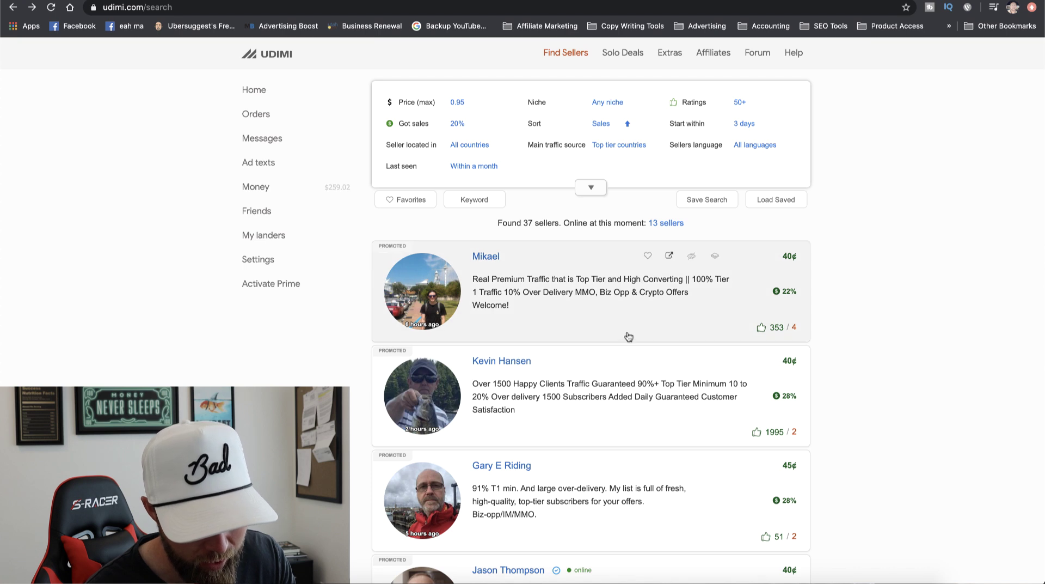
scroll(673, 358, down, 1)
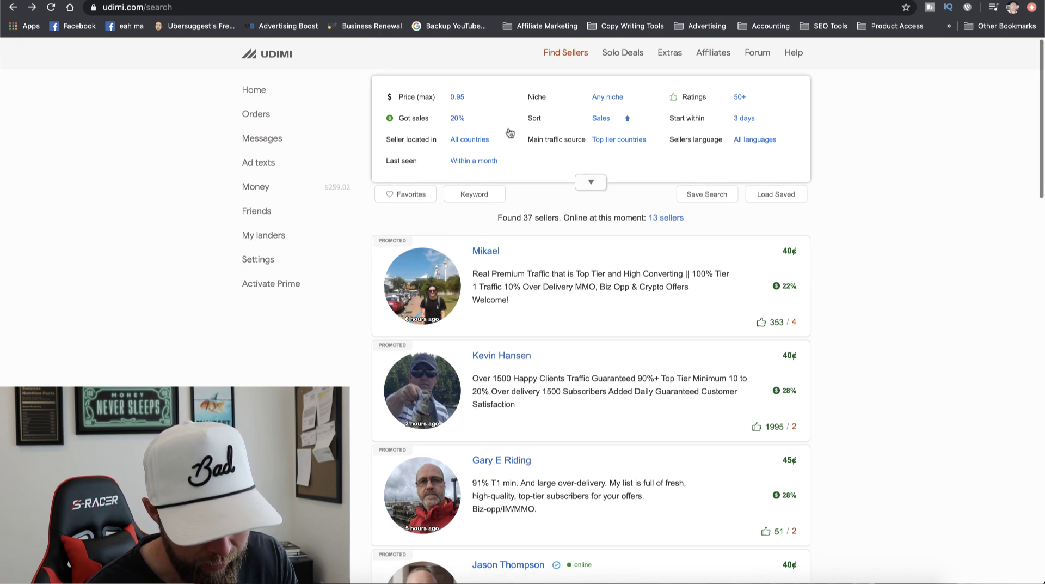
scroll(704, 355, down, 3)
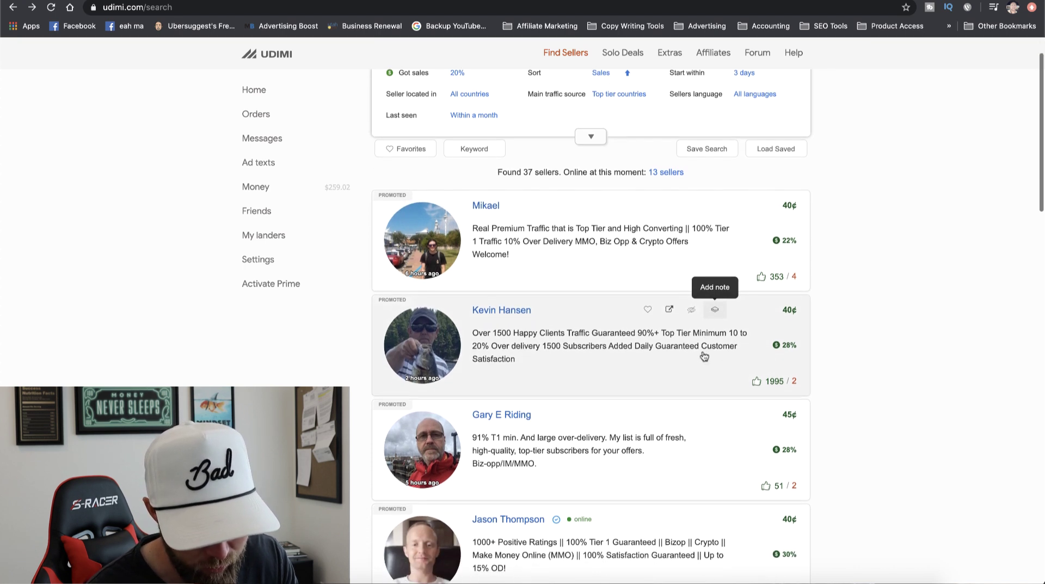
scroll(704, 356, down, 4)
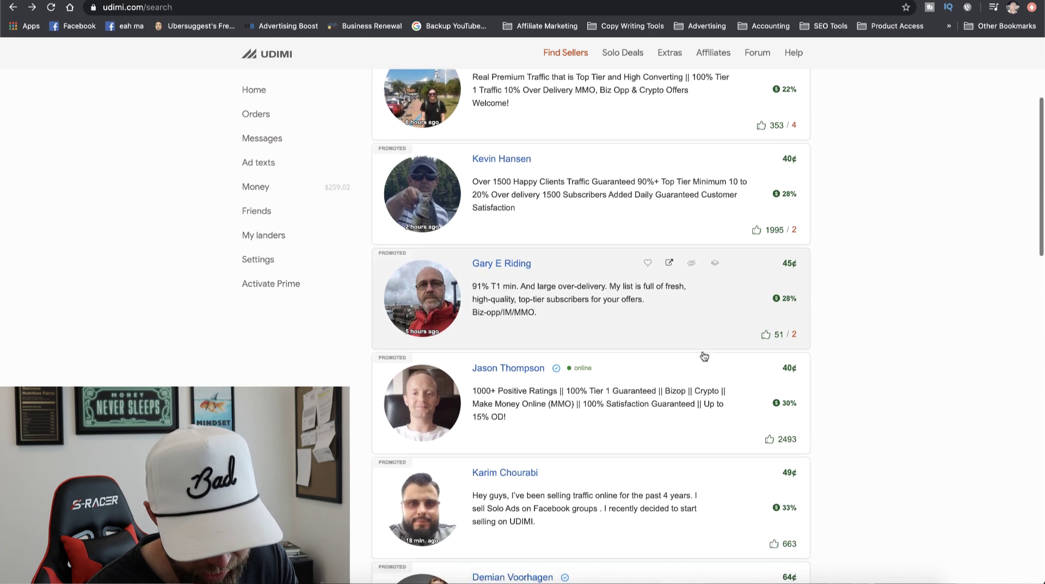
scroll(704, 356, down, 2)
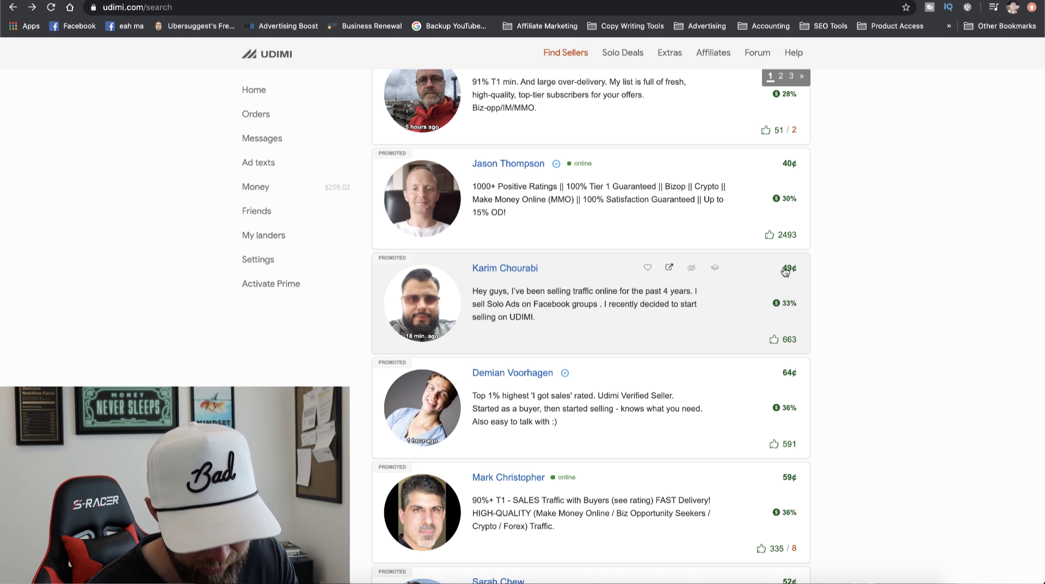
Open the profile of the 49¢ seller with 33% got sales, and read through the recent buyer ratings.
click(538, 298)
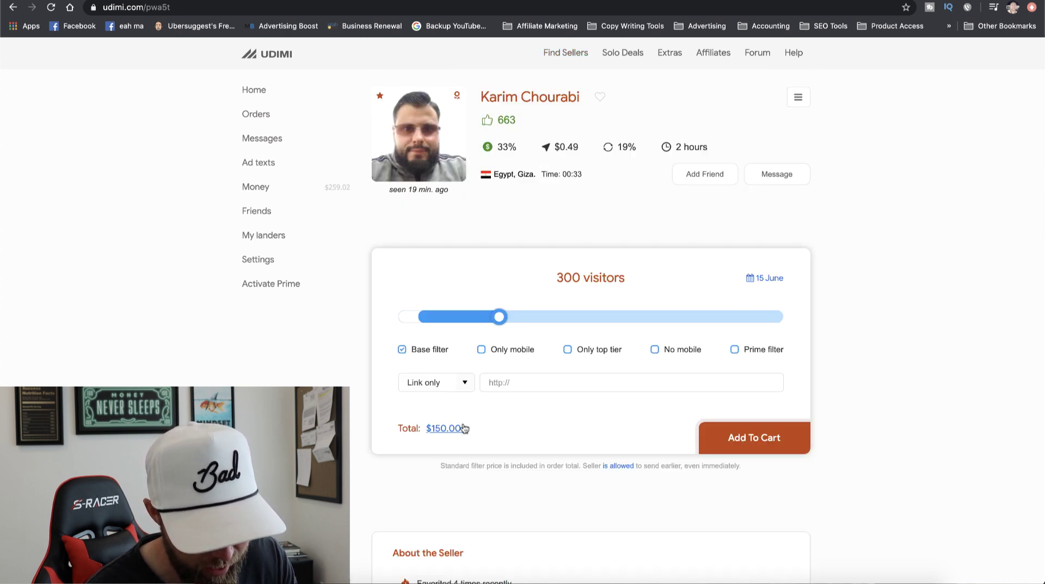
scroll(565, 420, down, 20)
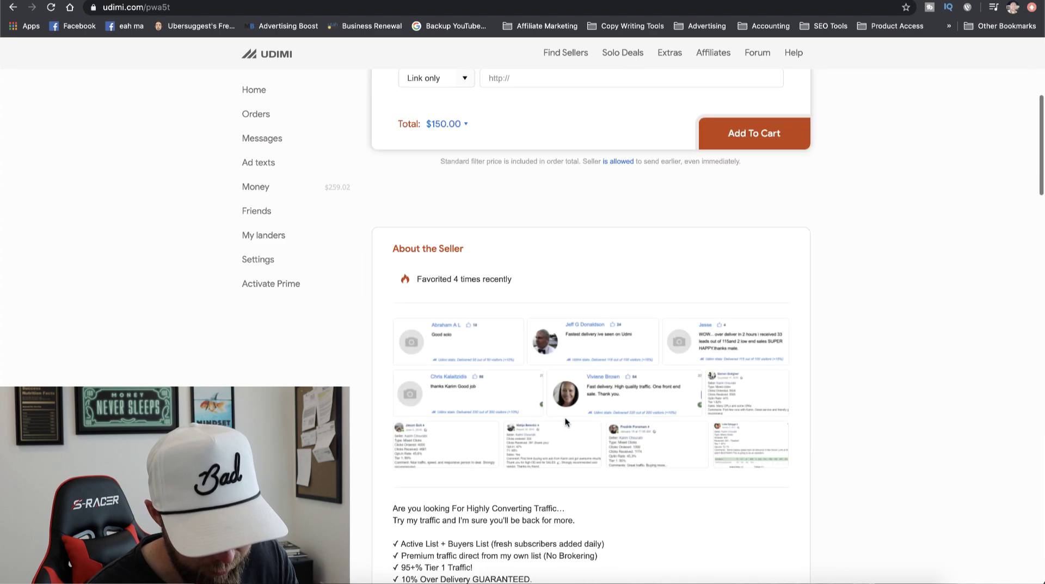
scroll(565, 420, down, 7)
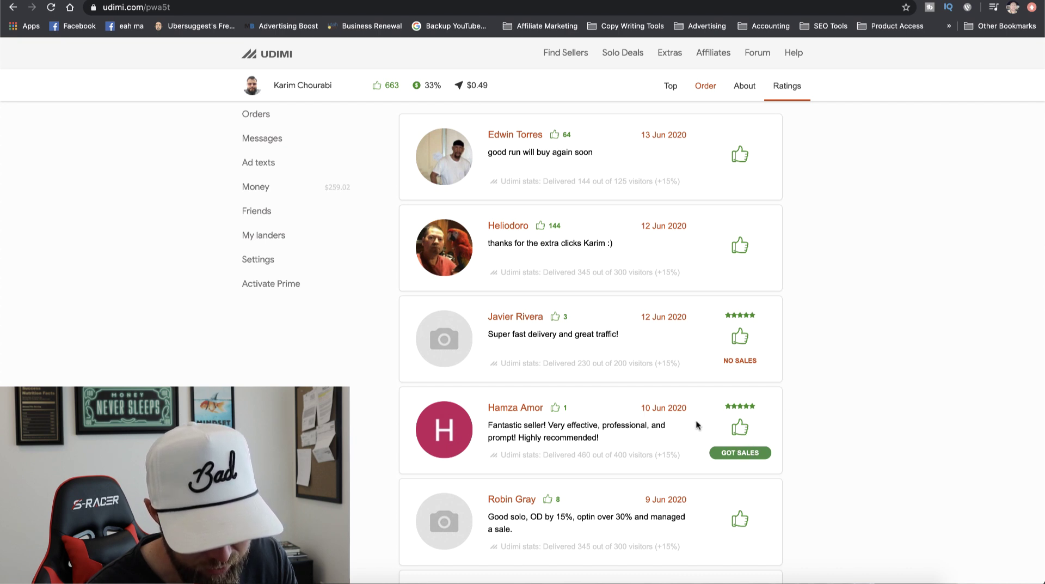
scroll(697, 425, down, 5)
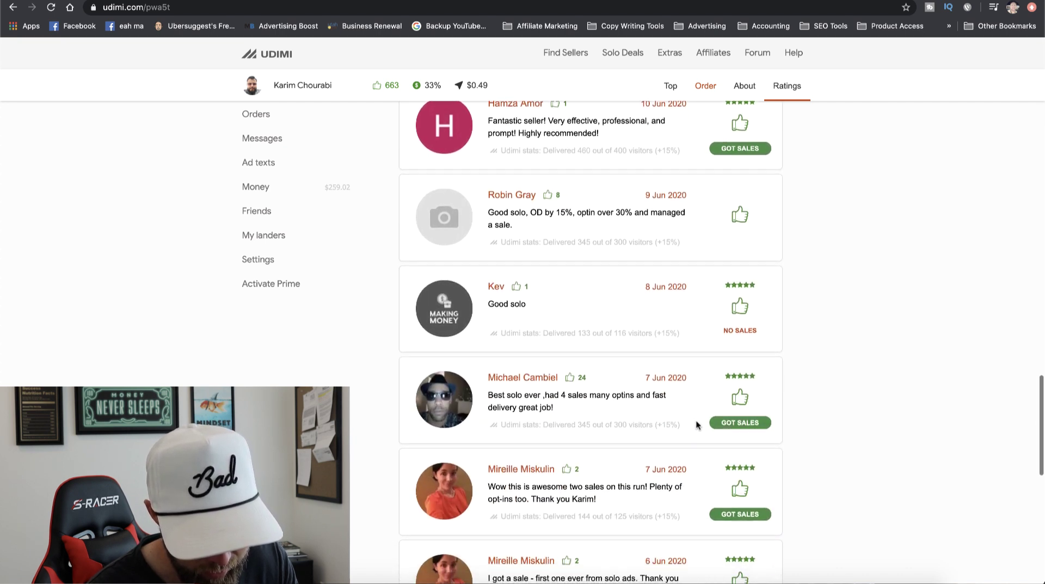
scroll(697, 425, down, 5)
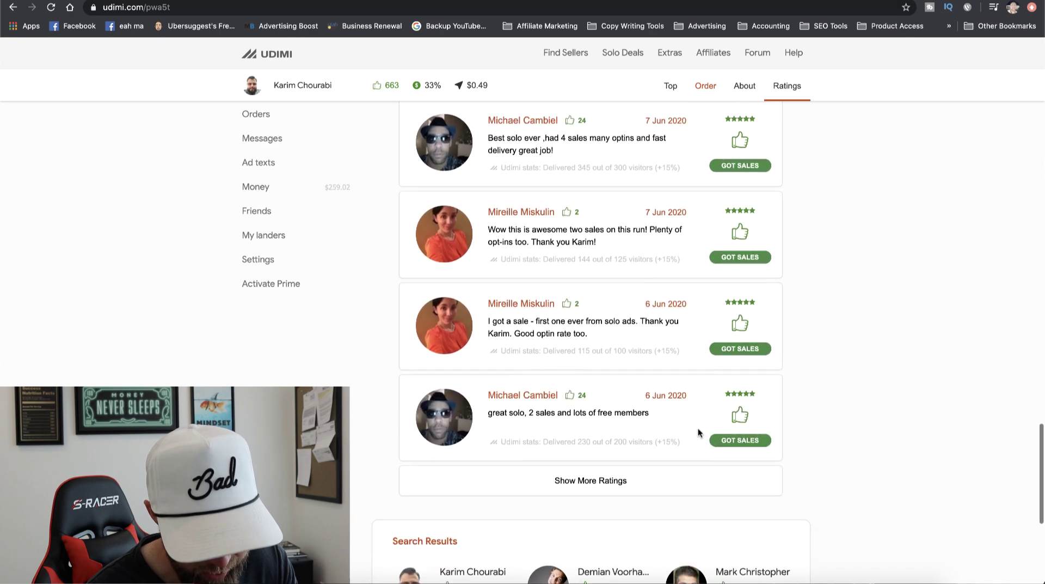
Go back over this seller's recent ratings, checking the dates and how many buyers marked sales.
scroll(674, 410, up, 8)
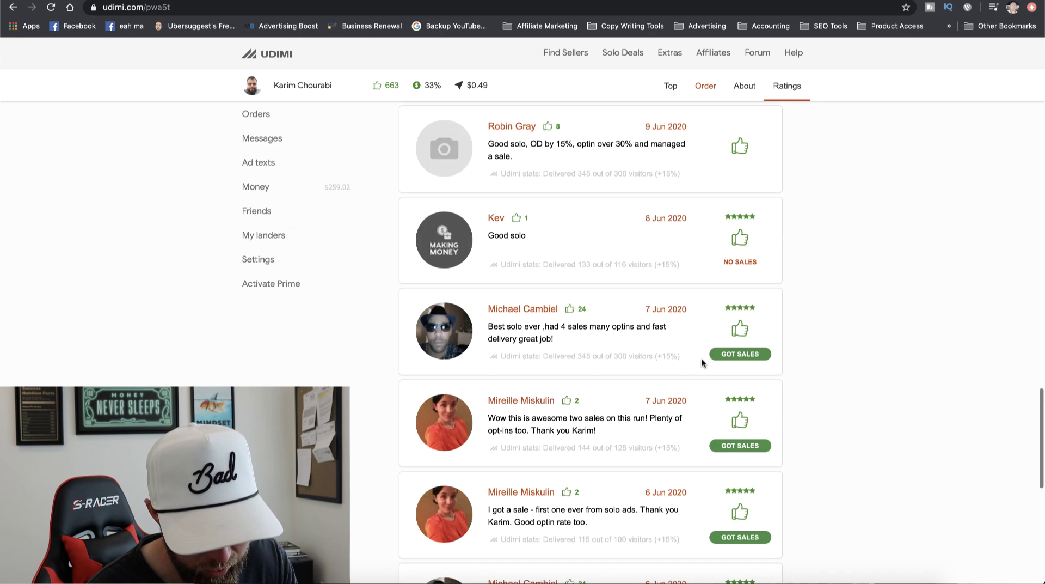
scroll(702, 362, up, 5)
scroll(701, 362, down, 3)
scroll(701, 364, down, 4)
scroll(701, 363, up, 3)
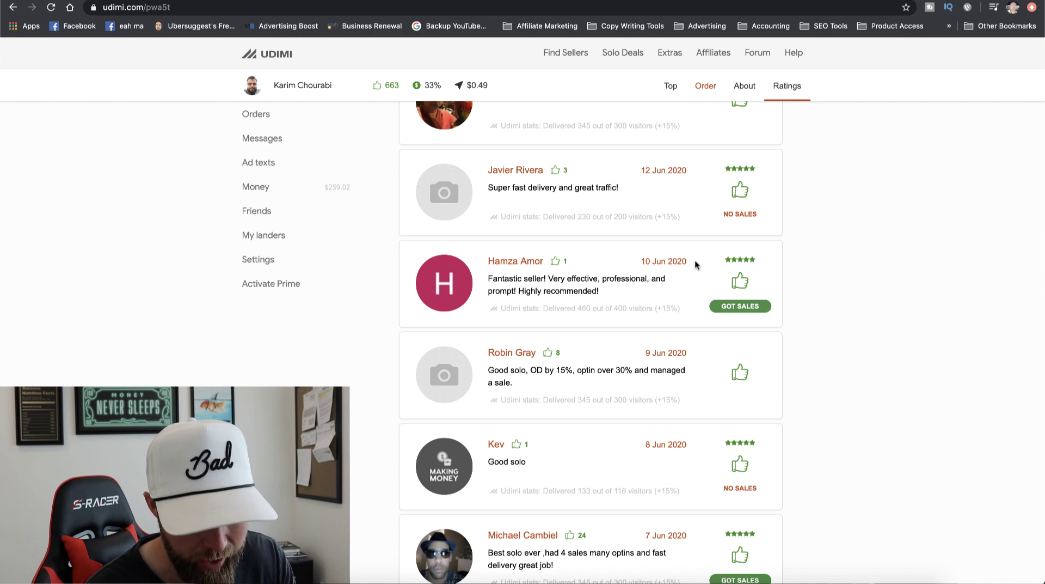
scroll(724, 292, up, 1)
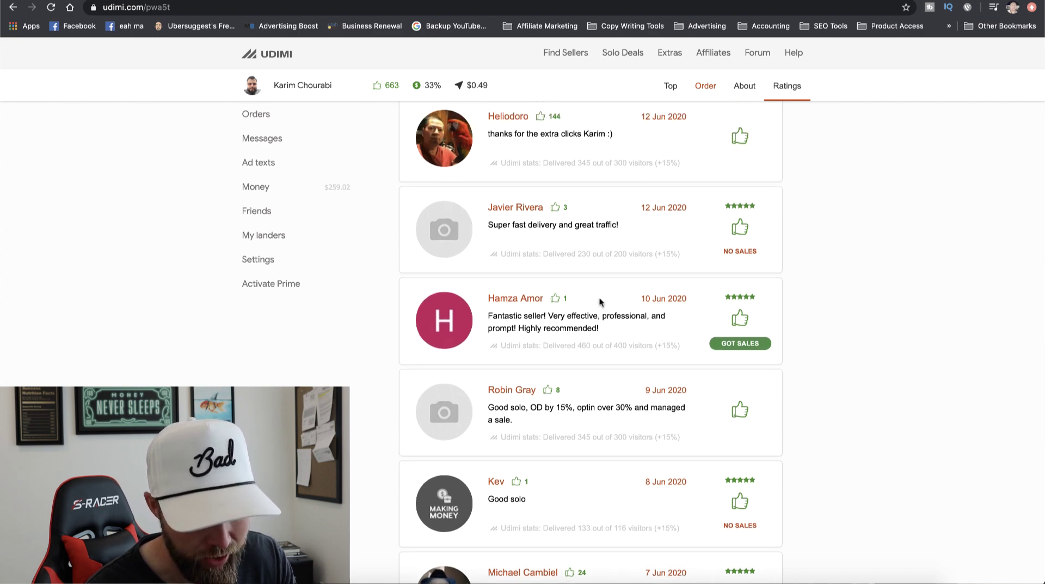
Review the seller's average traffic geography, description and order options.
scroll(599, 297, up, 4)
scroll(600, 298, up, 10)
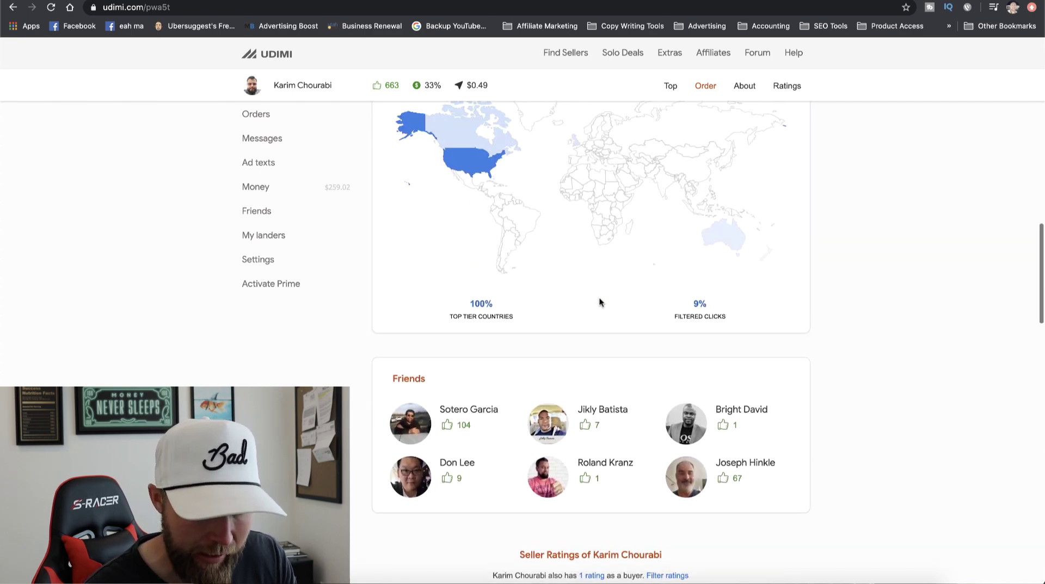
scroll(599, 298, up, 15)
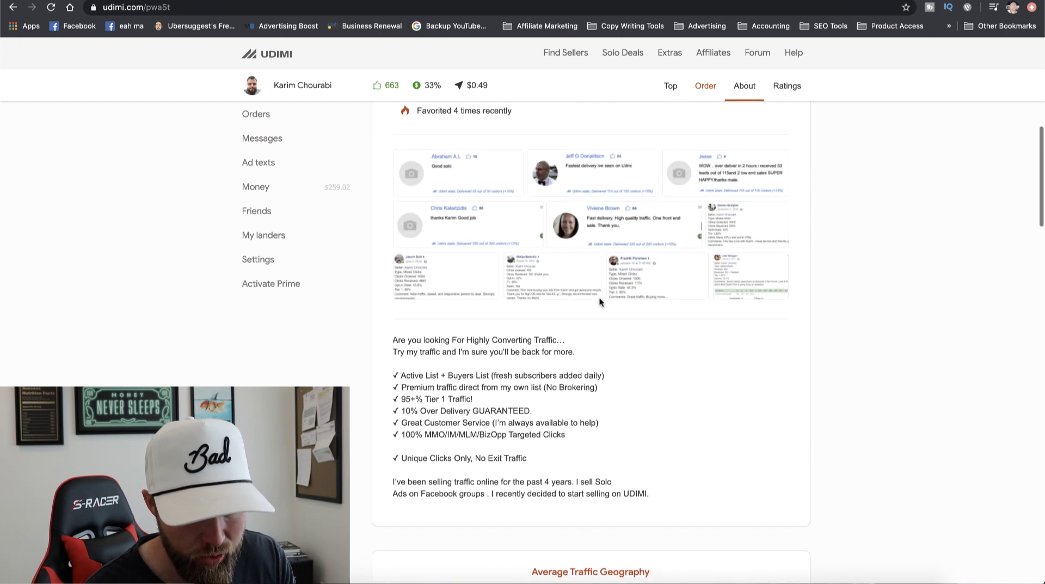
scroll(599, 298, up, 6)
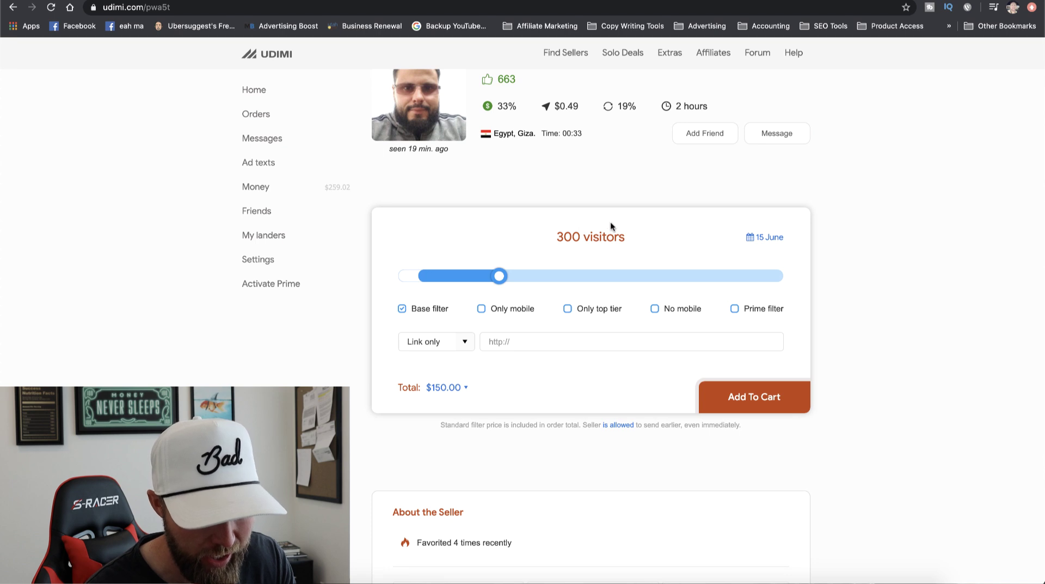
Leave the seller's profile and return to the filtered list of sellers in the search.
click(16, 6)
click(17, 6)
click(16, 6)
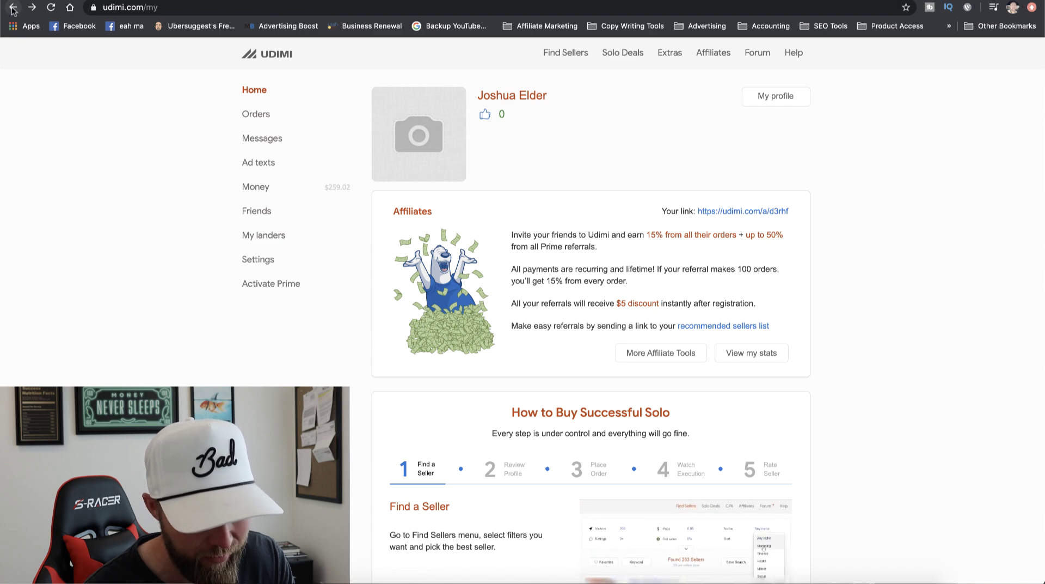
click(31, 7)
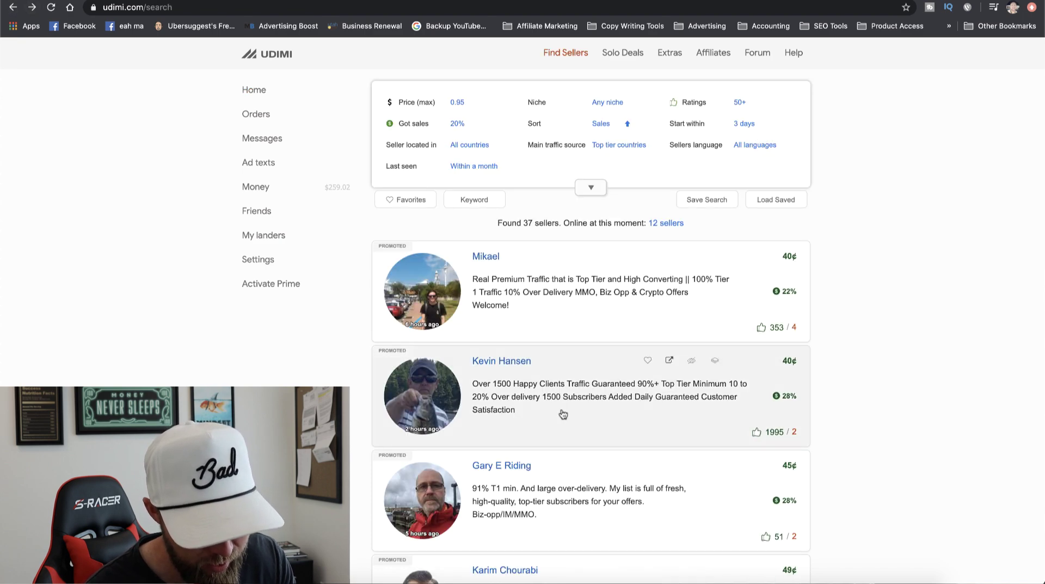
Look through the filtered sellers, comparing prices, sales percentages and ratings, and open the profile of the 52¢ seller with 48% got sales.
scroll(560, 414, down, 4)
scroll(563, 414, down, 5)
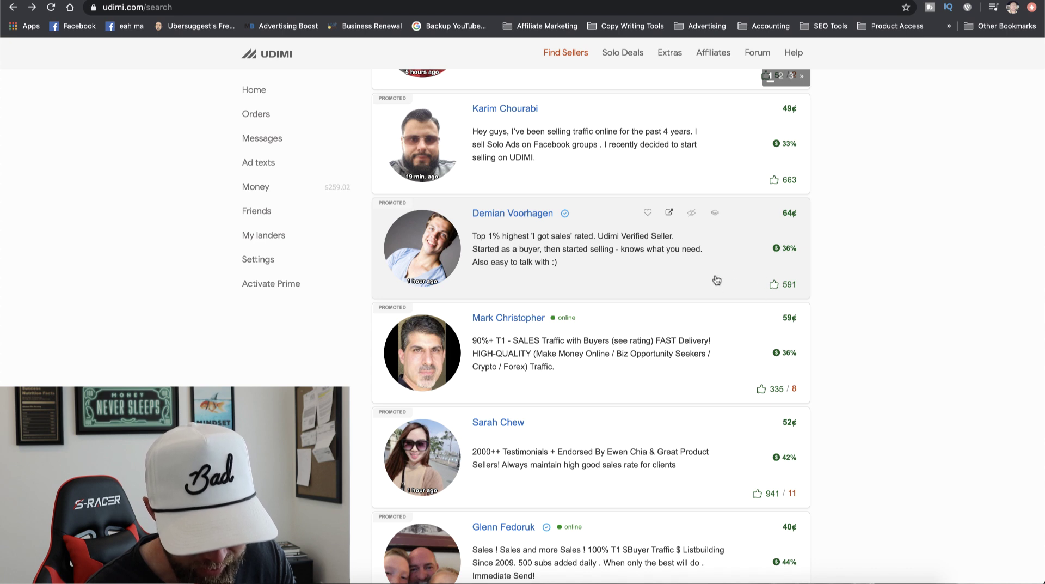
scroll(718, 279, down, 1)
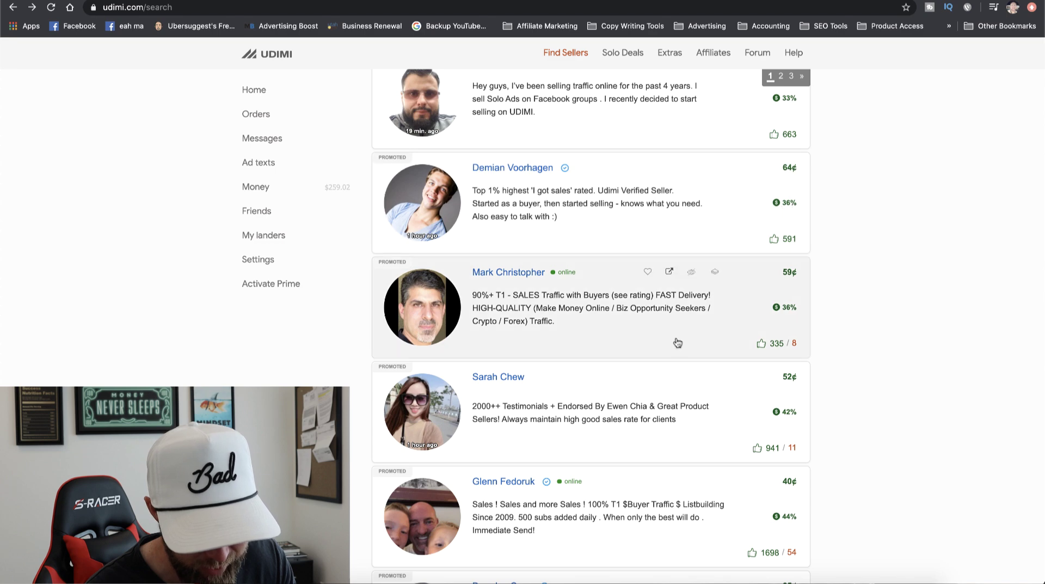
scroll(663, 418, down, 2)
scroll(770, 393, down, 5)
scroll(769, 393, down, 2)
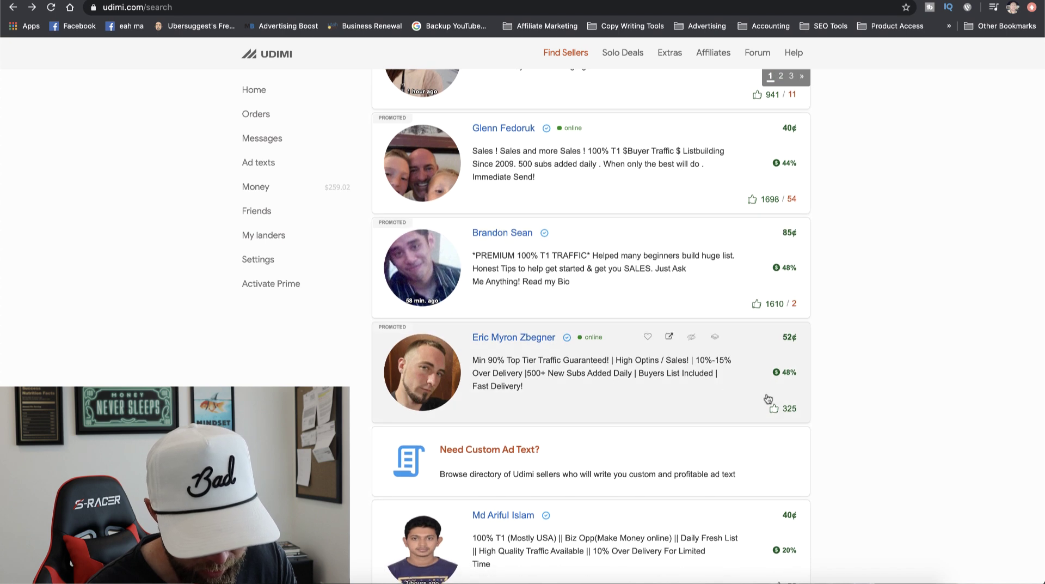
scroll(738, 379, down, 2)
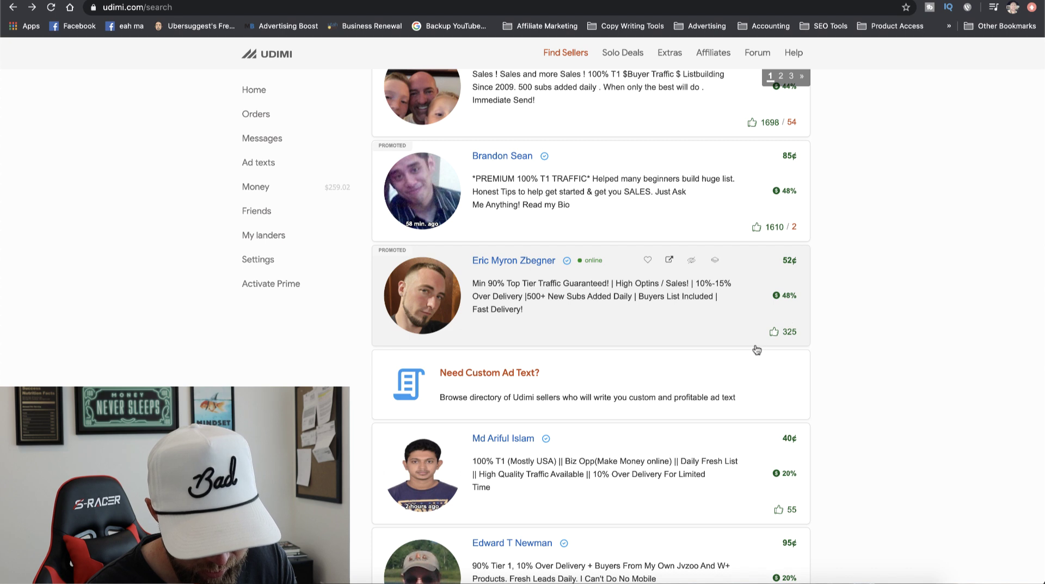
scroll(718, 327, down, 1)
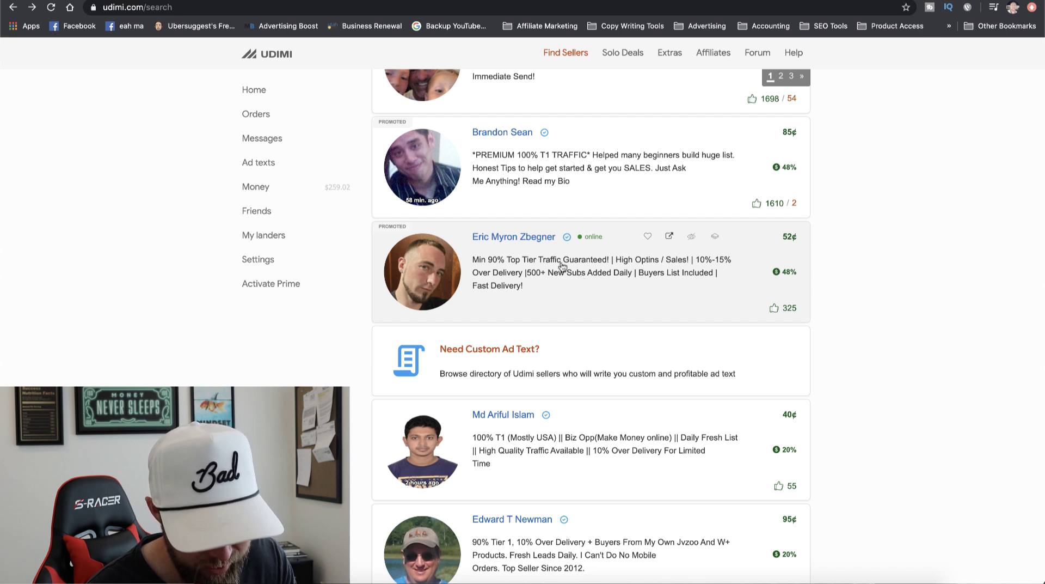
click(509, 278)
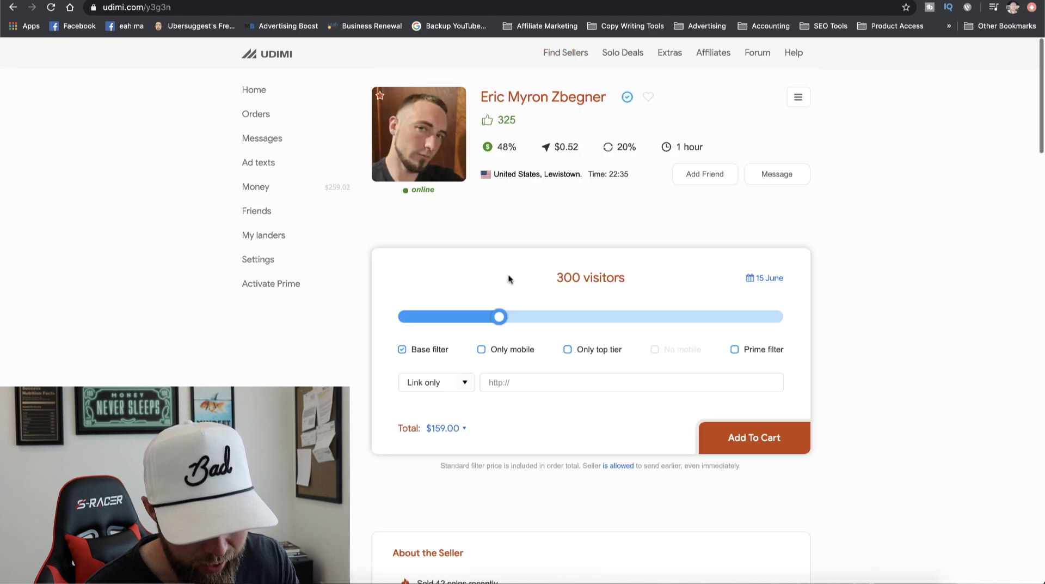
Review this seller's description and average traffic geography.
scroll(567, 322, down, 3)
scroll(568, 324, down, 6)
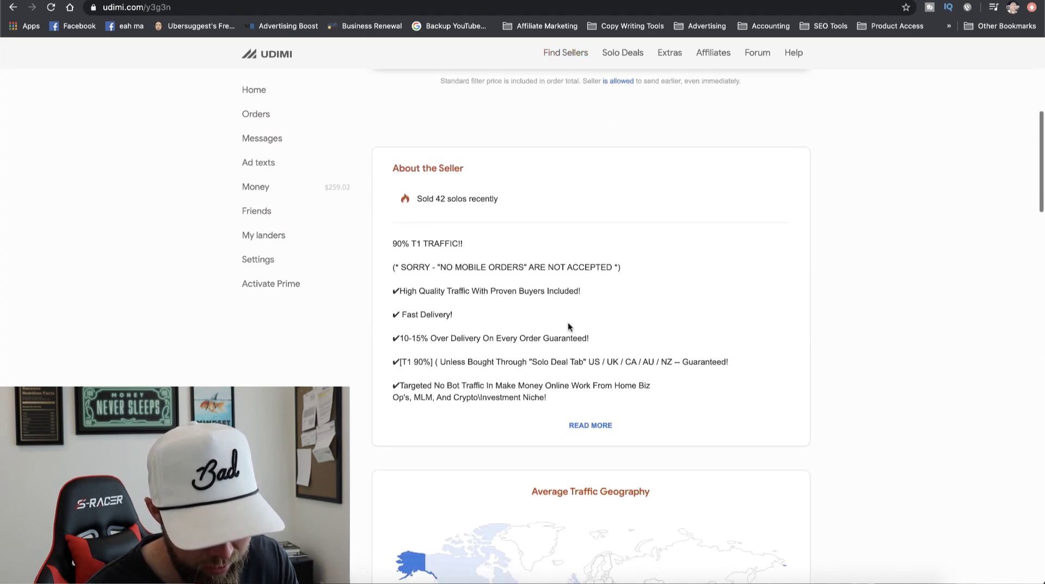
scroll(568, 322, down, 7)
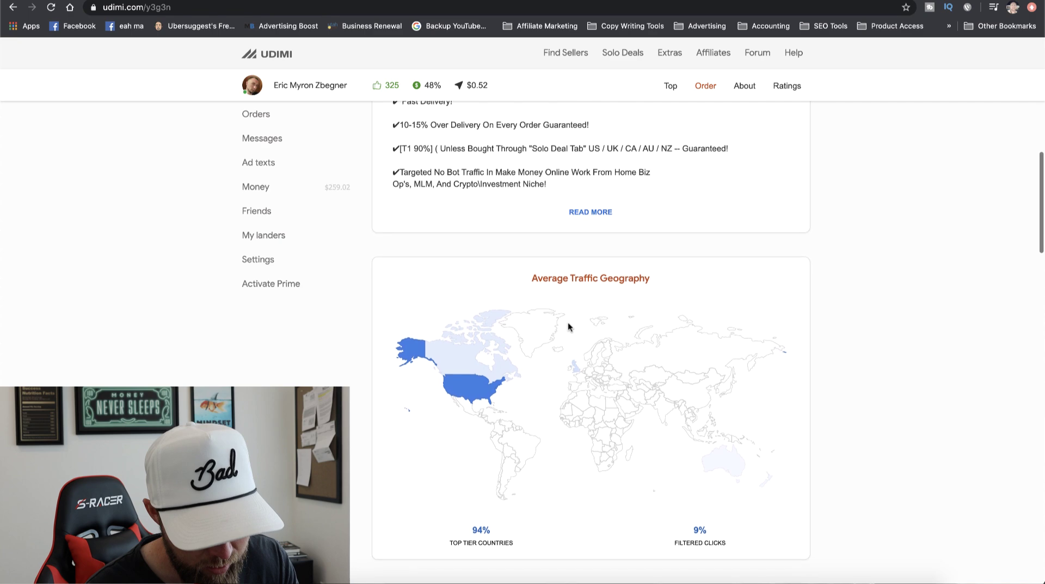
scroll(567, 322, up, 11)
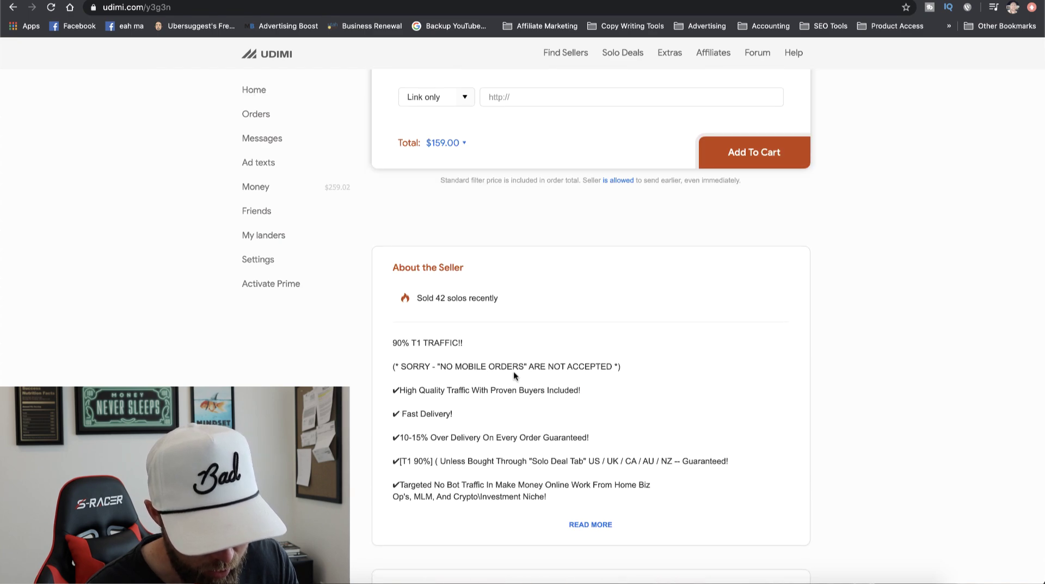
Read through the recent buyer ratings on the profile, checking dates, comments and which buyers marked sales.
scroll(515, 373, down, 14)
scroll(524, 376, down, 4)
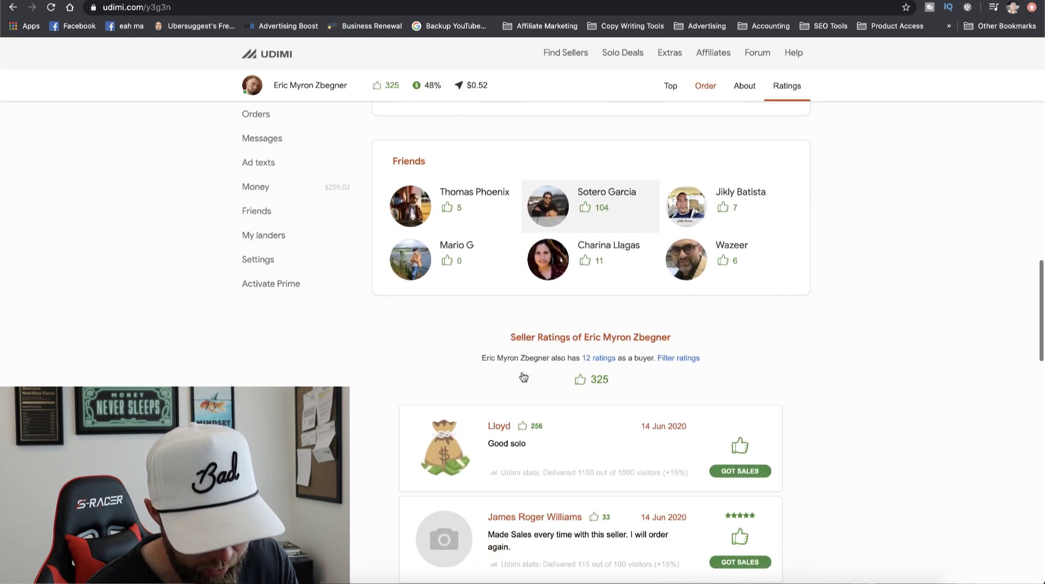
scroll(663, 349, down, 1)
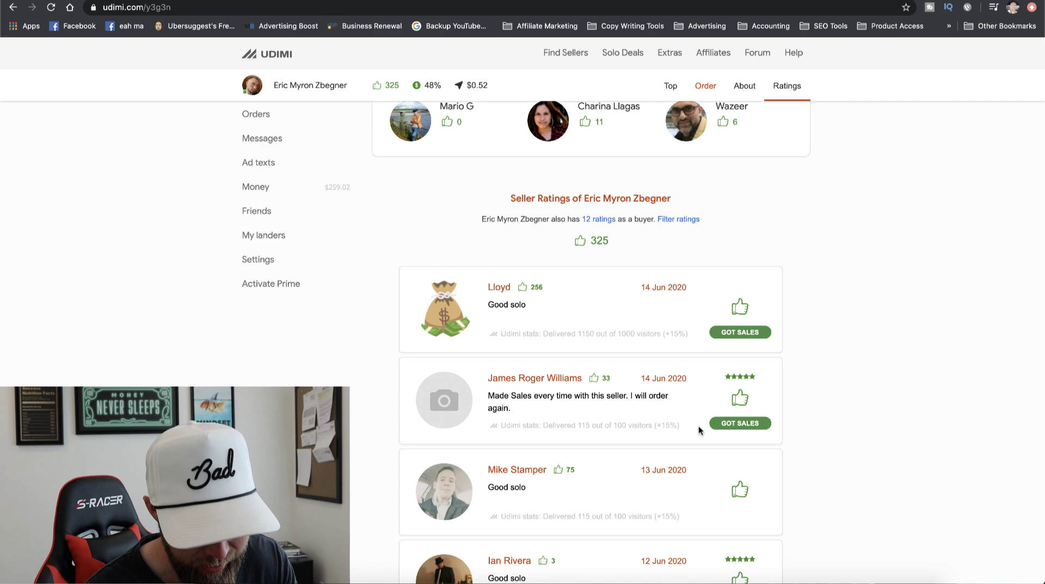
scroll(698, 415, down, 10)
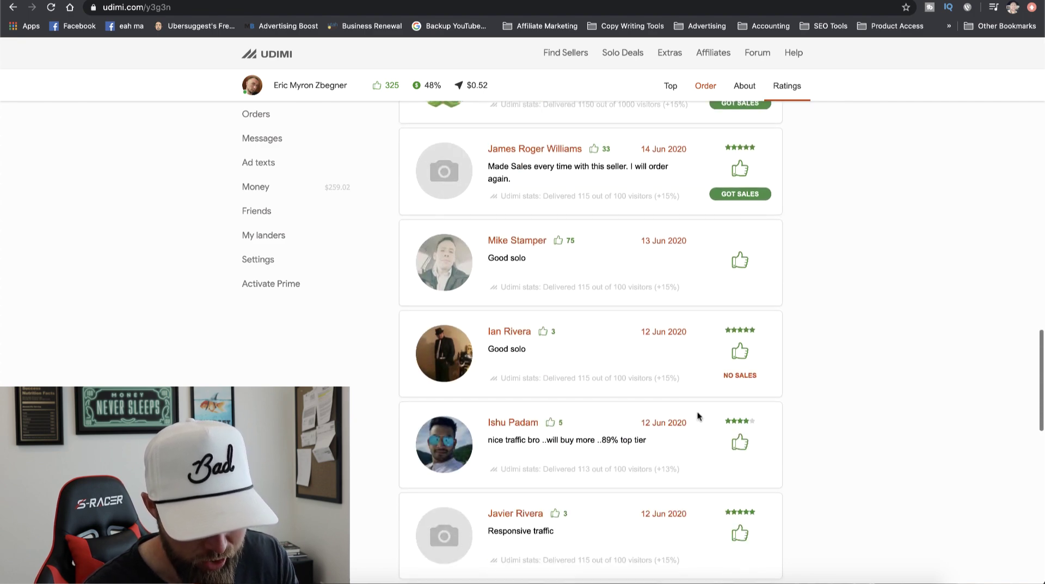
scroll(698, 410, down, 1)
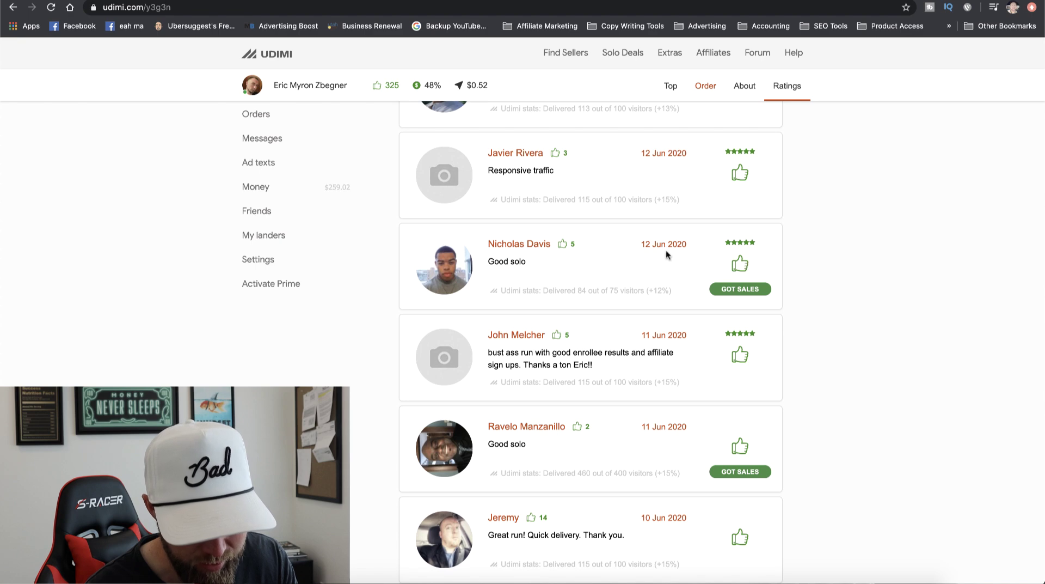
scroll(700, 321, down, 1)
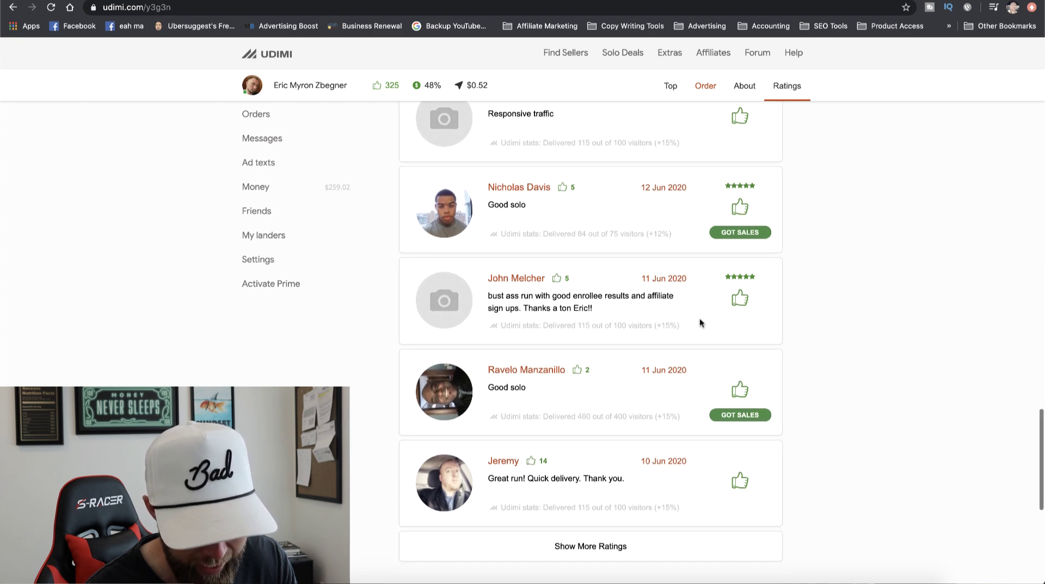
scroll(726, 393, up, 1)
scroll(726, 394, up, 3)
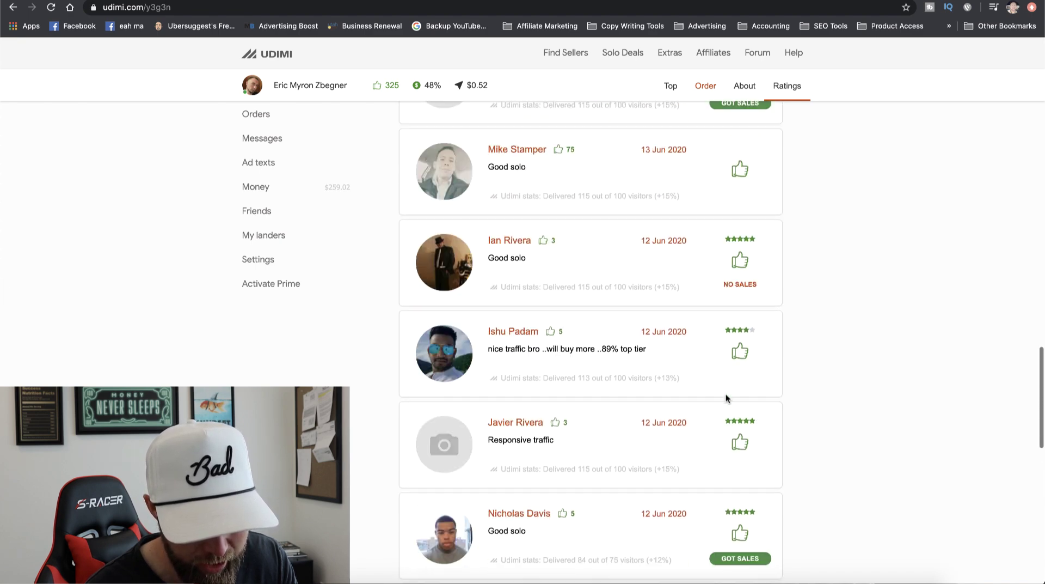
Show more of this seller's ratings, read through the older entries and check the overall rating breakdown.
scroll(727, 395, down, 10)
click(653, 311)
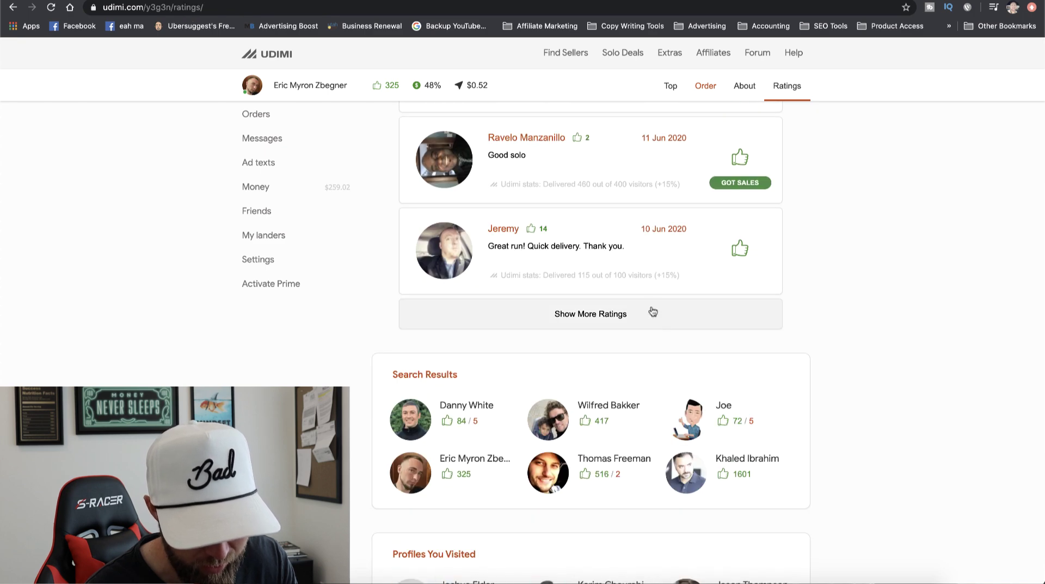
scroll(669, 354, down, 8)
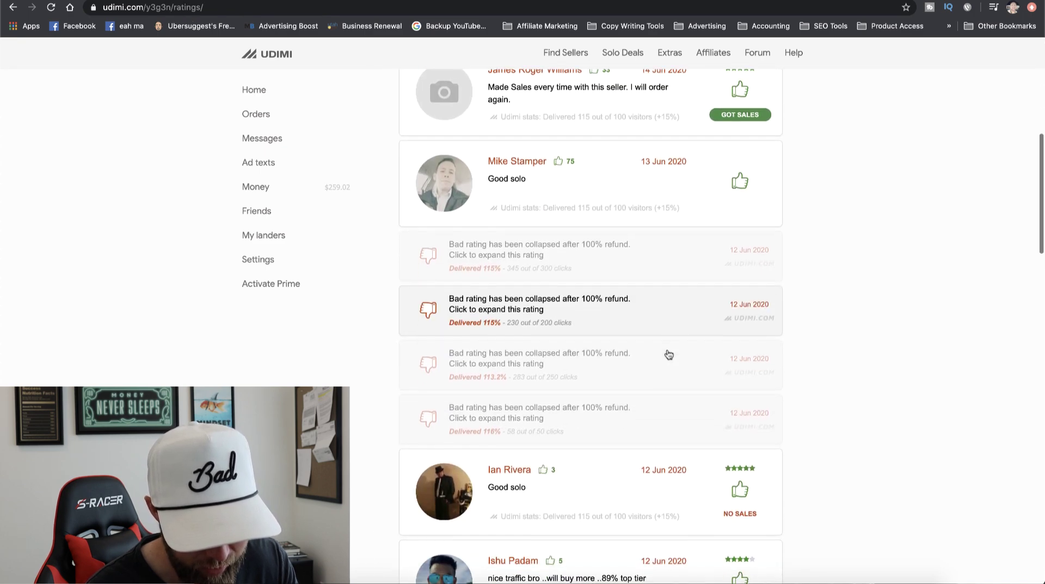
scroll(670, 354, down, 14)
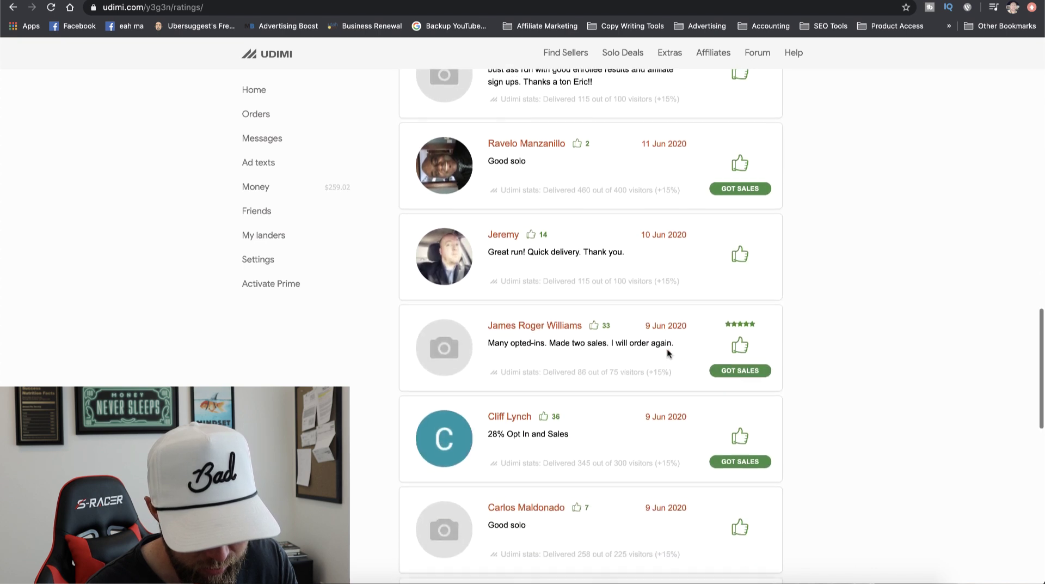
scroll(669, 353, down, 11)
scroll(668, 352, down, 6)
scroll(667, 353, up, 20)
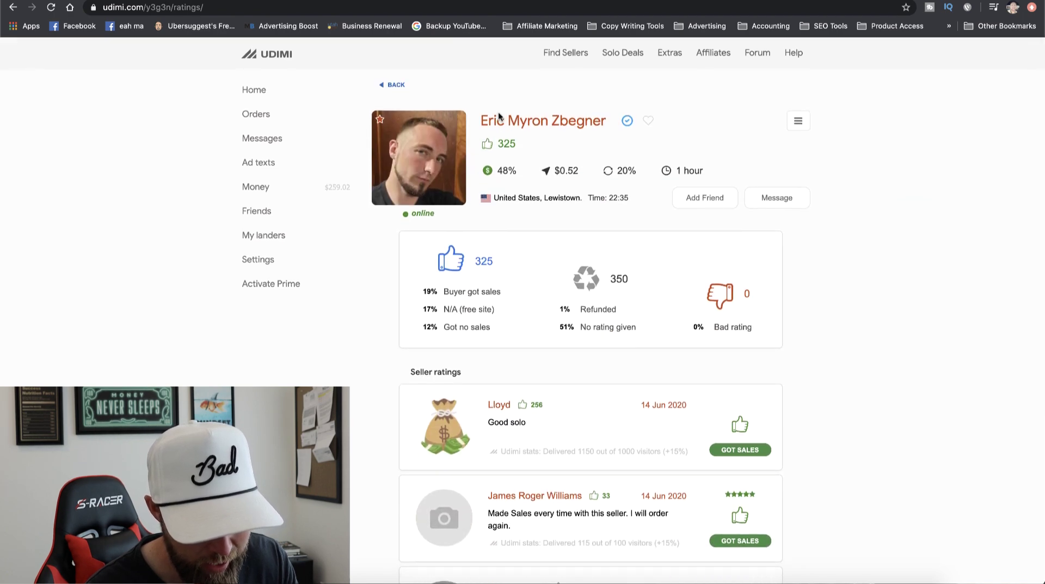
Return to the seller's profile and activate the ad link field in the 300-visitor order form.
click(12, 7)
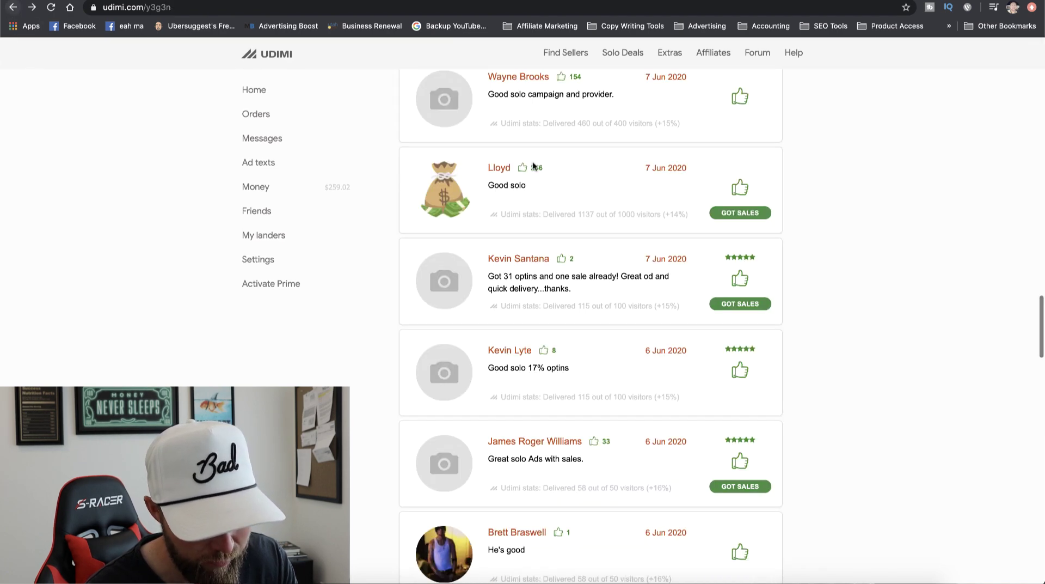
scroll(595, 245, down, 2)
click(514, 324)
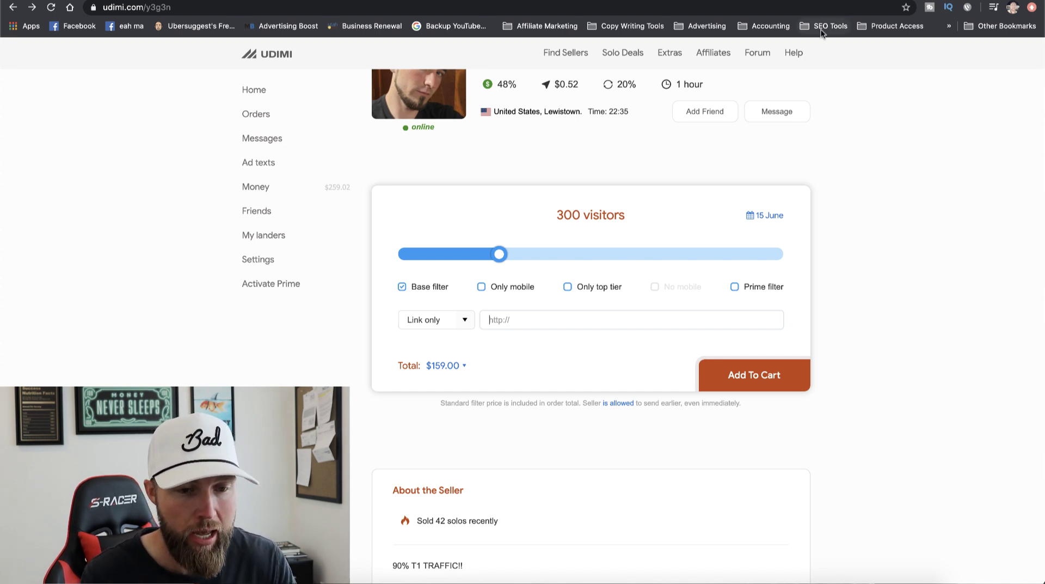
Switch to the ClickBank site, go to the marketplace start page and open the E-business & E-marketing category.
key(ctrl+Tab)
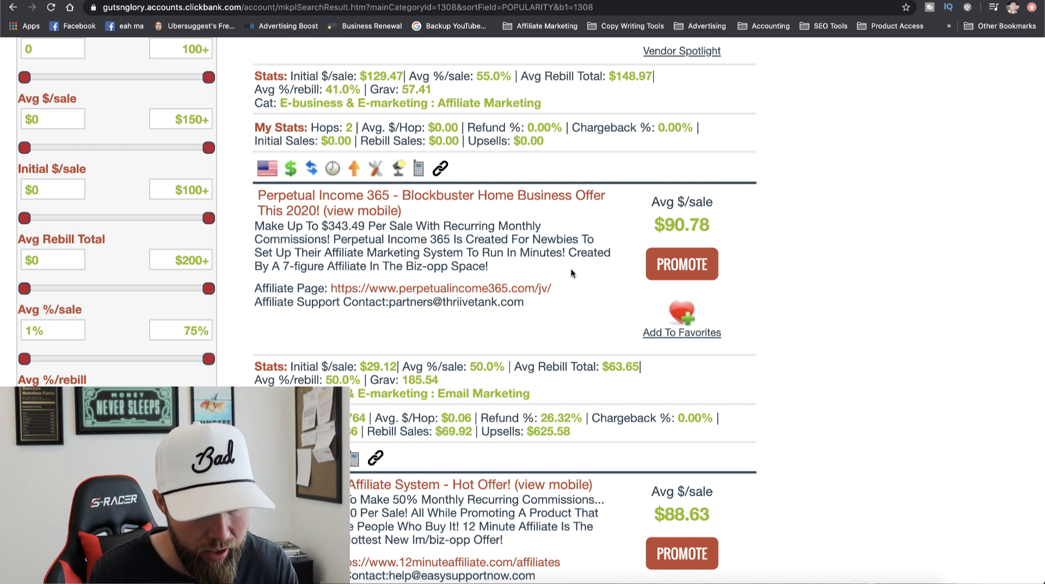
key(super+minus)
key(super+minus)
key(super+minus)
key(super+minus)
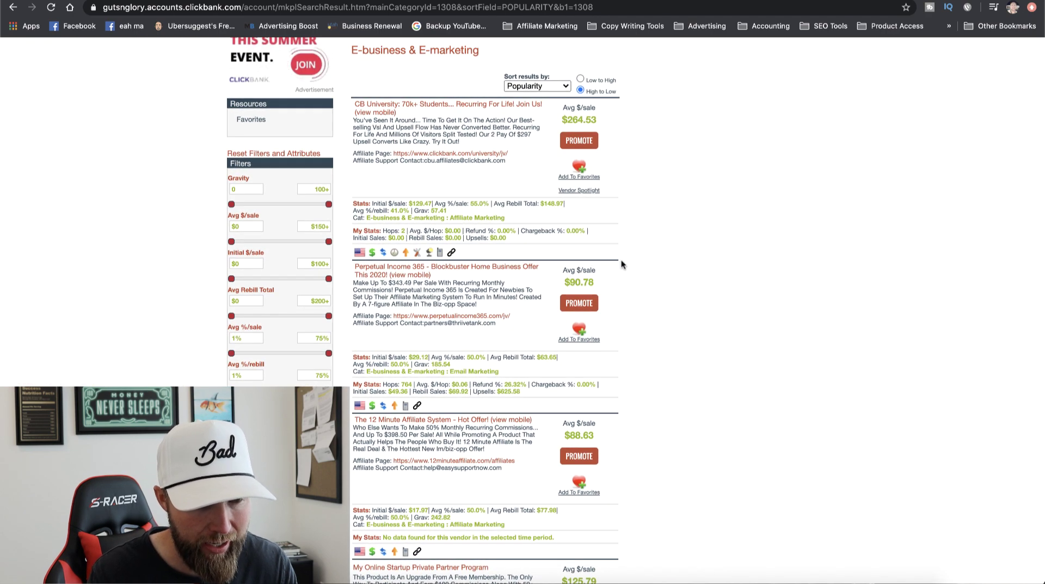
scroll(622, 259, up, 2)
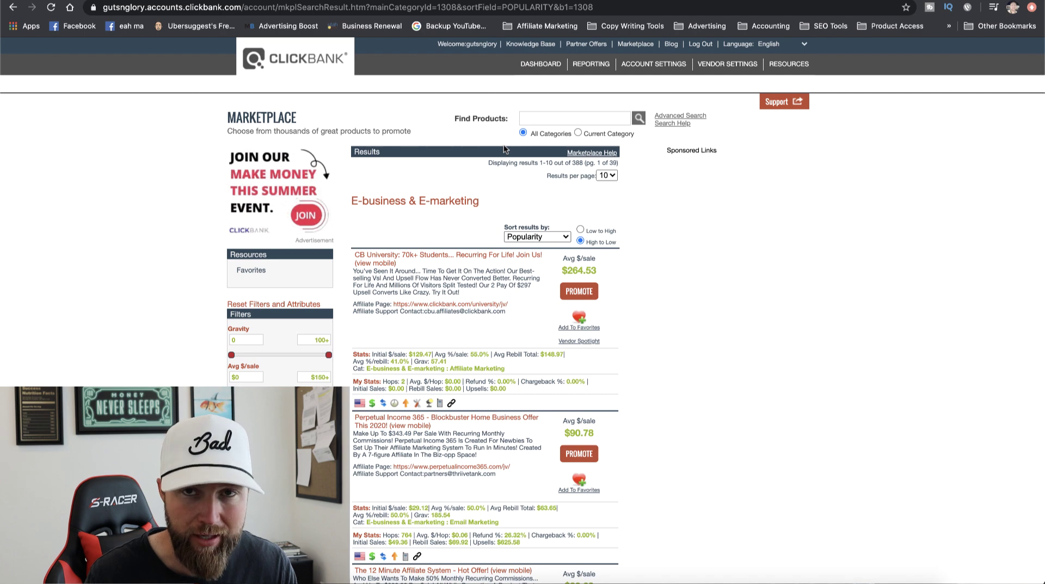
click(630, 44)
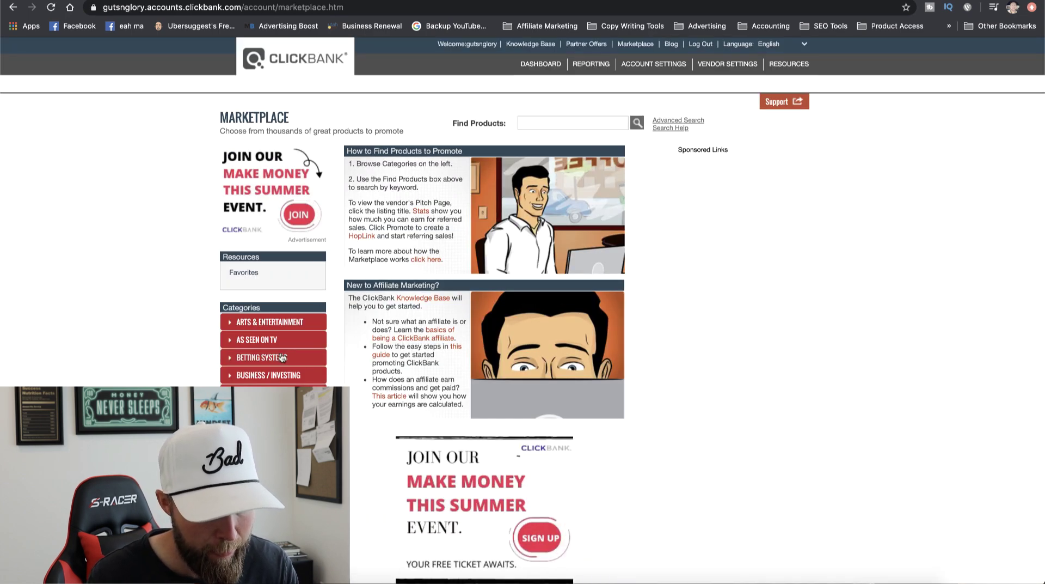
click(271, 429)
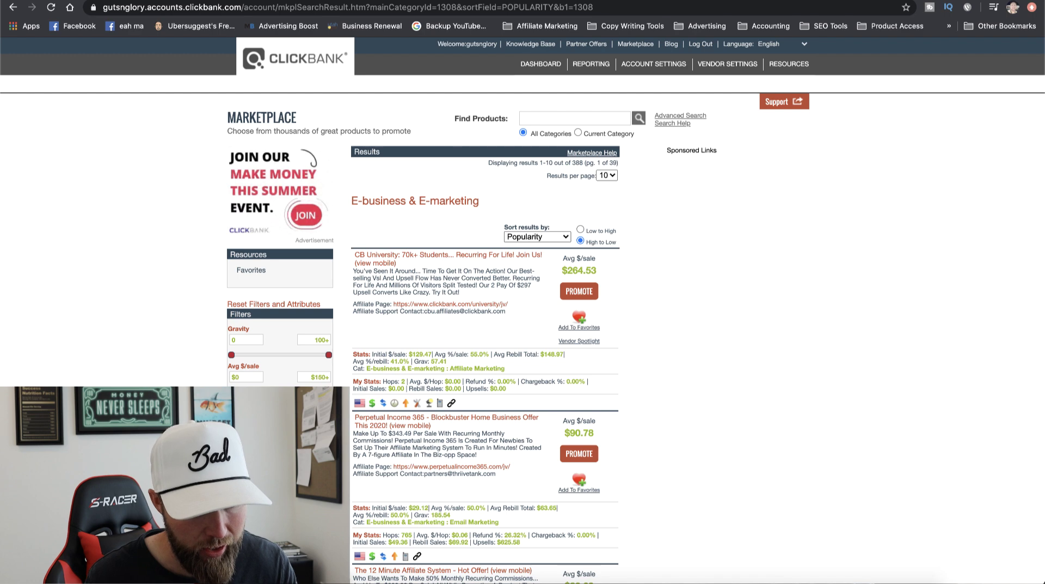
Examine the Perpetual Income 365 offer's details and personal stats, highlighting the initial sales, rebill sales and upsells amounts.
scroll(467, 425, down, 3)
ctrl+scroll(386, 339, up, 5)
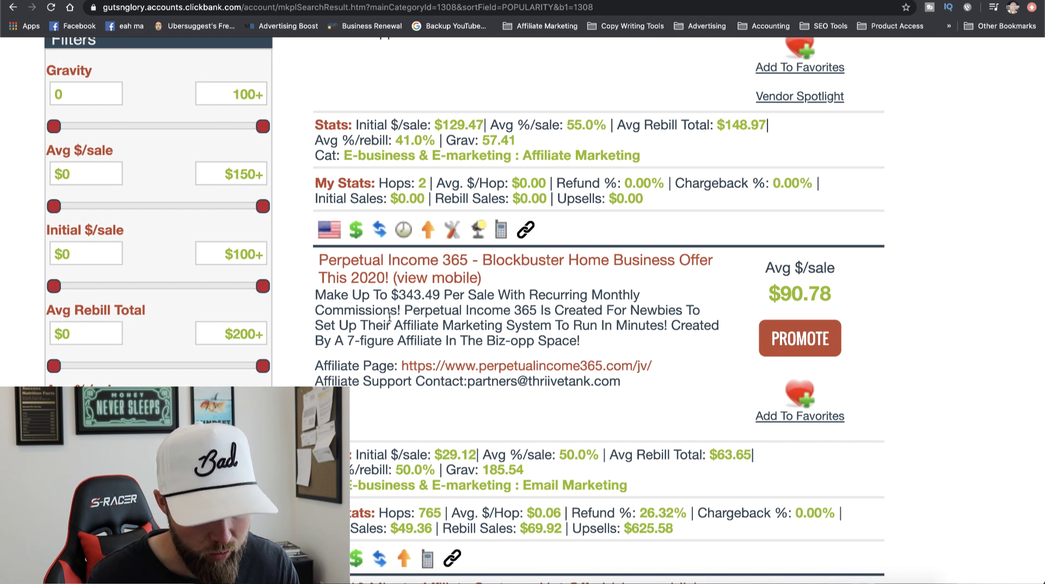
scroll(390, 317, down, 1)
ctrl+scroll(389, 312, up, 2)
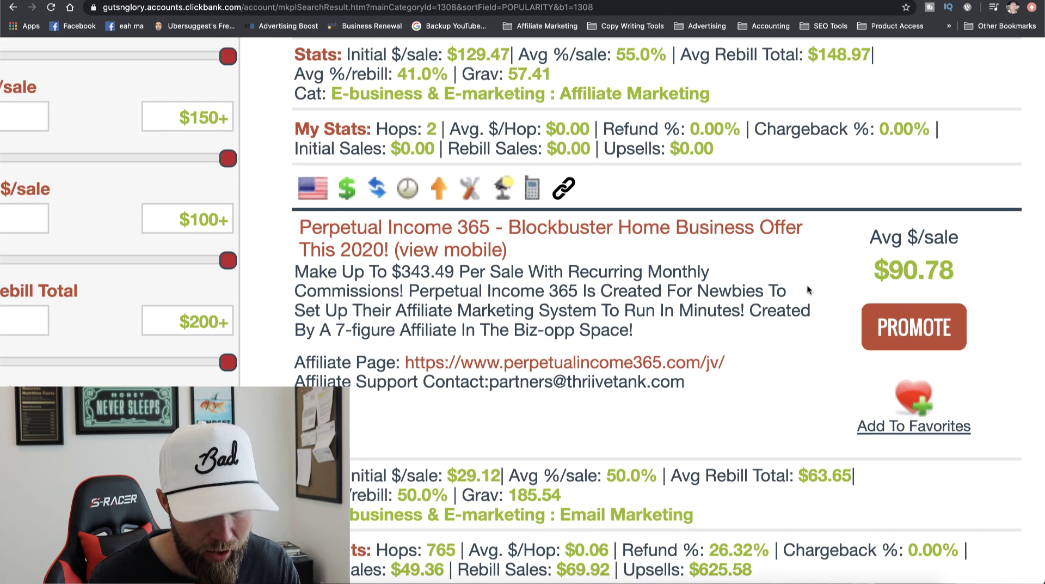
scroll(948, 271, down, 2)
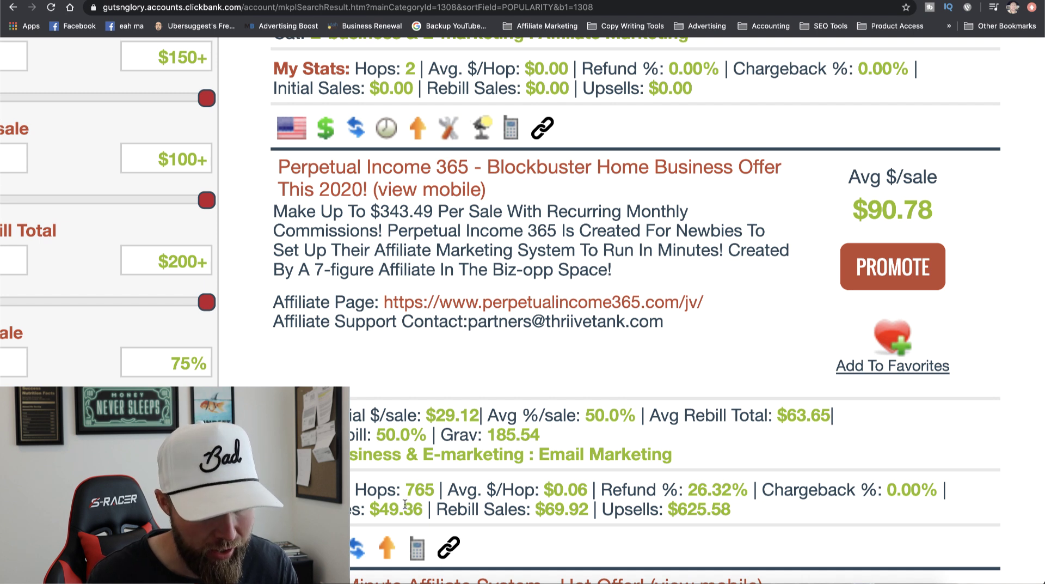
drag(362, 510, 429, 507)
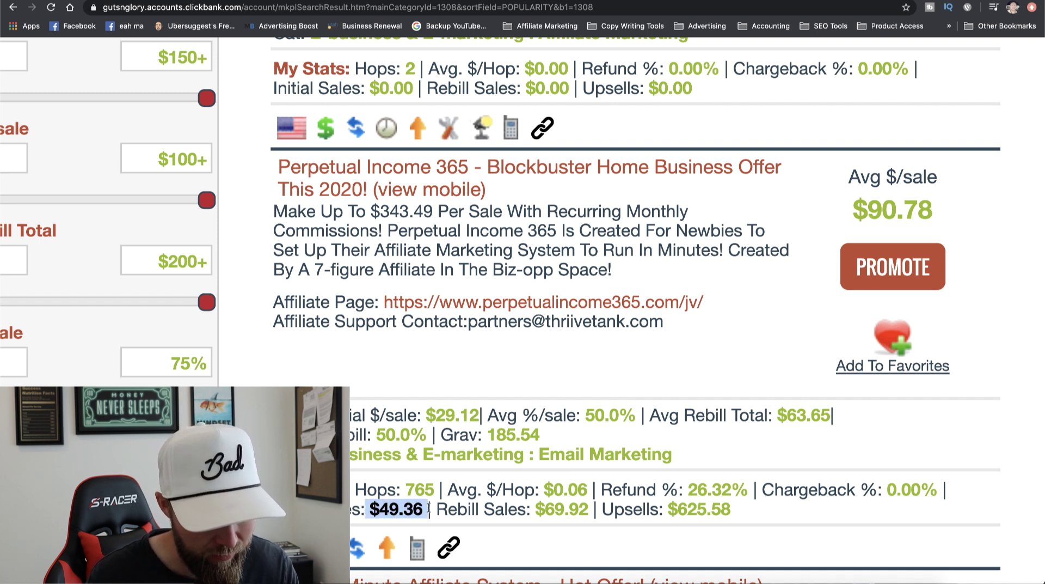
drag(536, 509, 590, 505)
drag(668, 509, 726, 510)
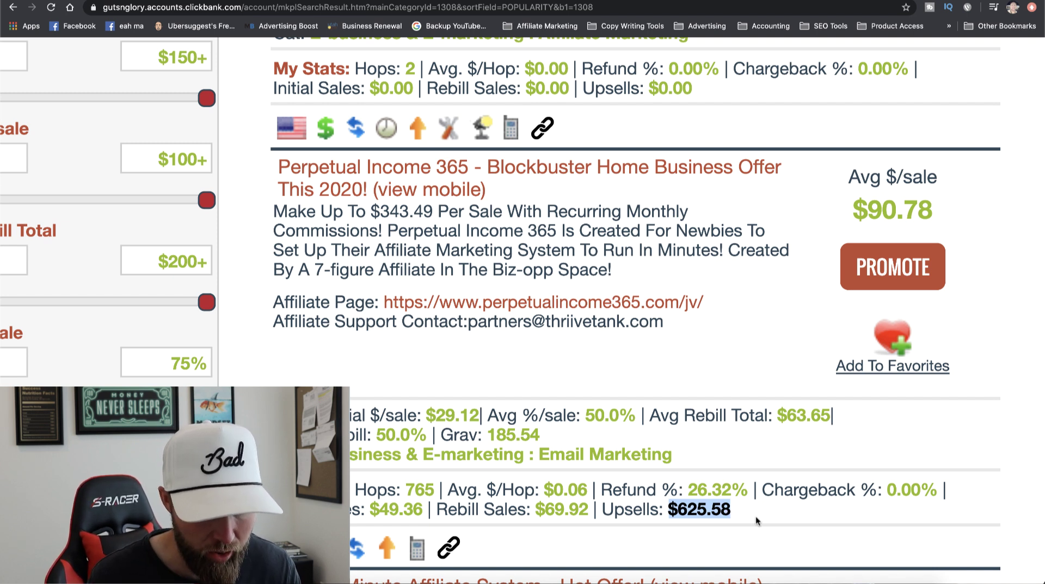
scroll(699, 488, down, 1)
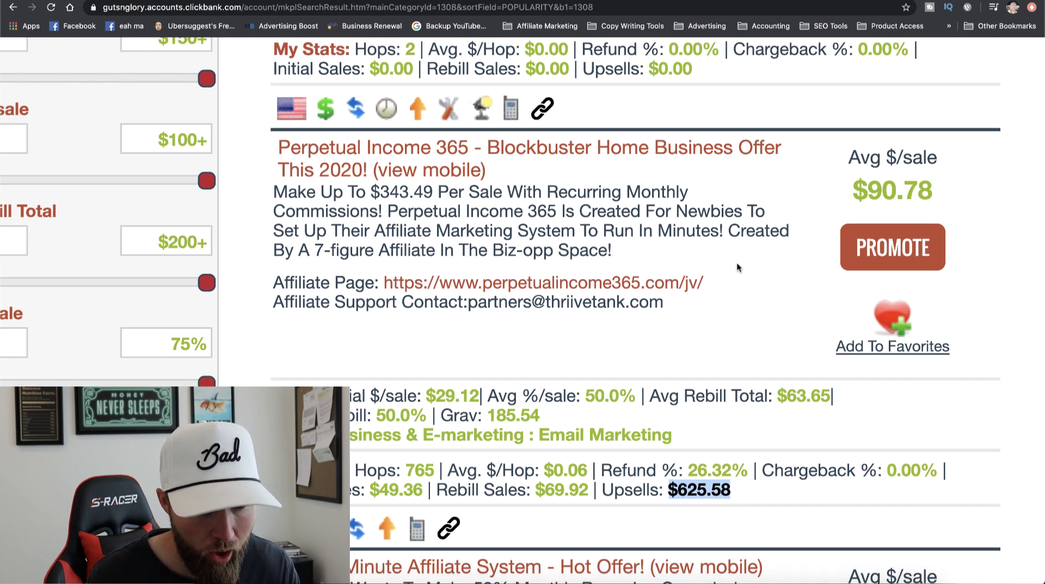
Open the HopLink generator for the Perpetual Income 365 offer and activate its optional Tracking ID field.
key(super+minus)
key(super+minus)
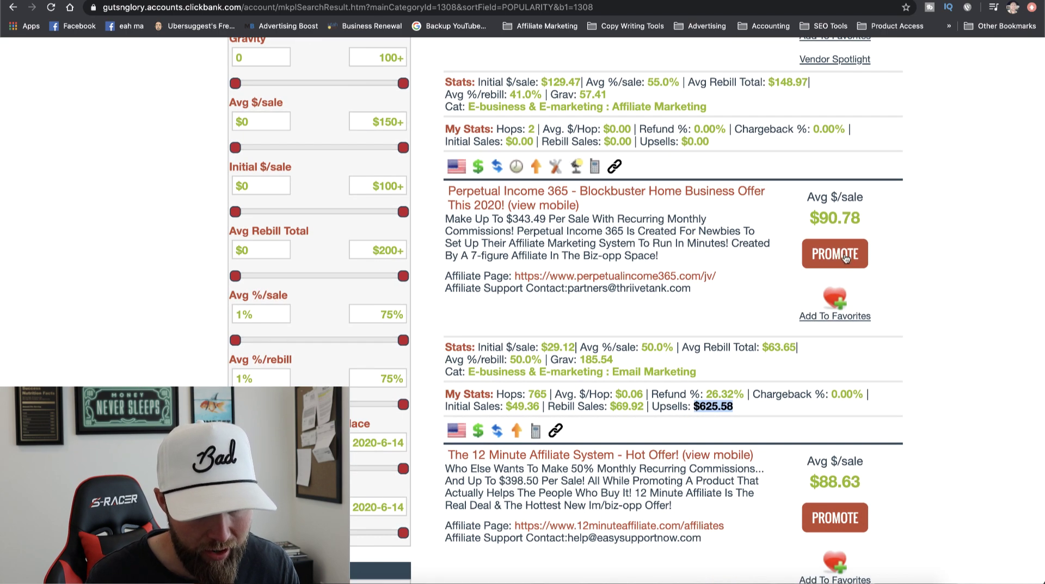
click(847, 257)
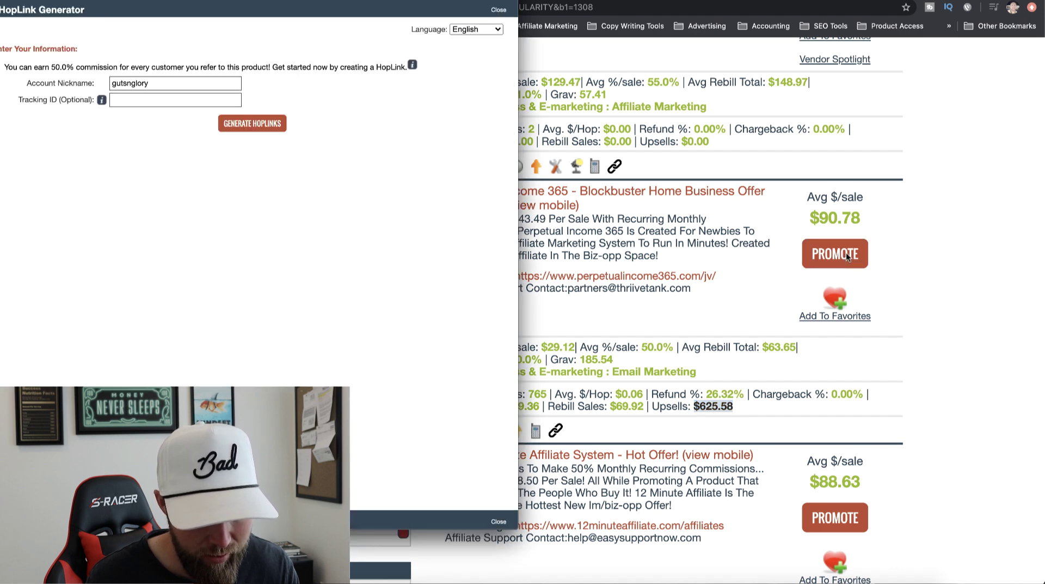
click(156, 97)
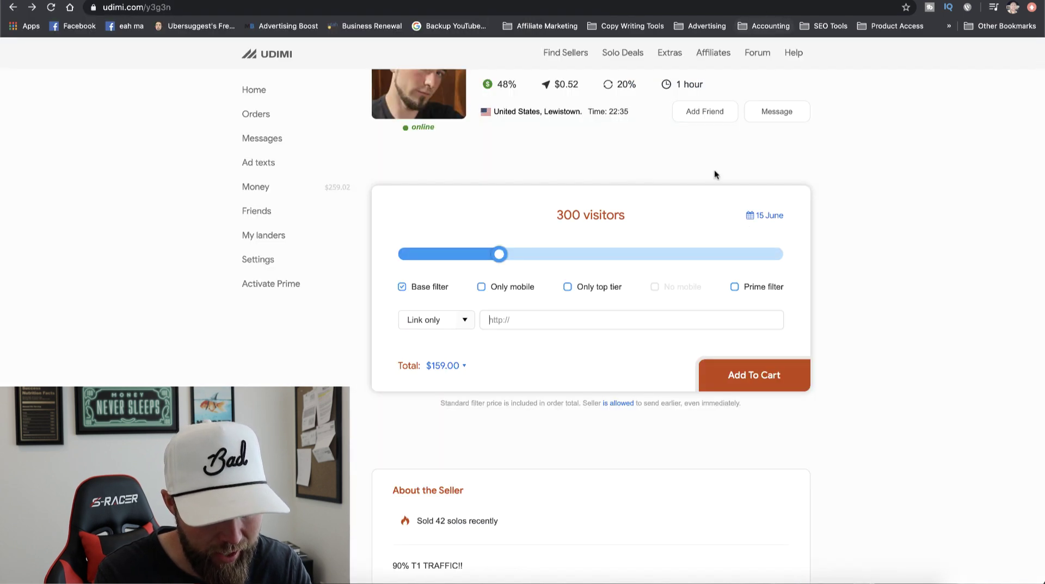
Switch to the ClickBank HopLink generator window and set the tracking ID to the seller's first name followed by "solo".
scroll(714, 169, up, 2)
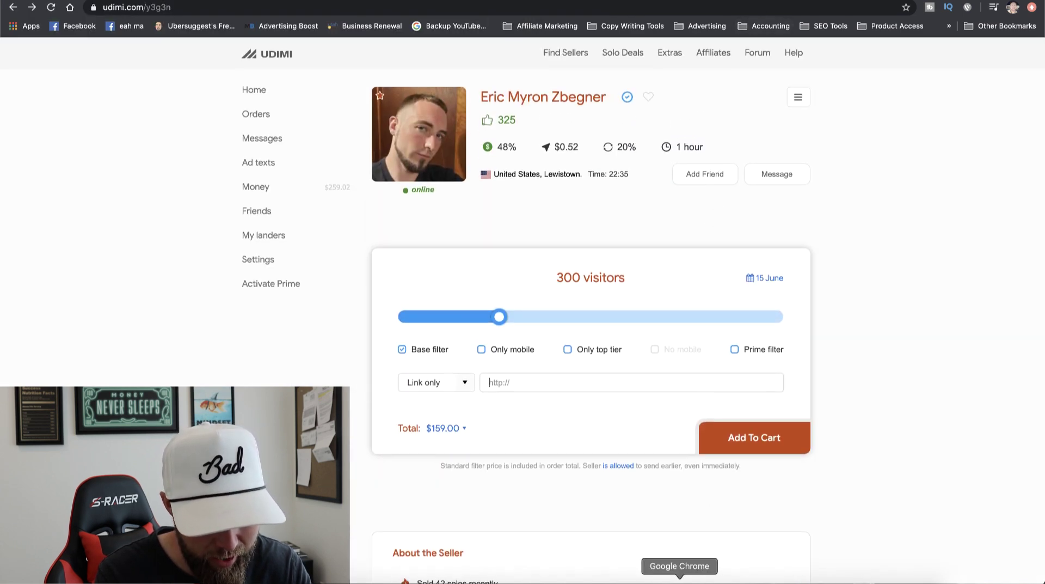
right_click(680, 582)
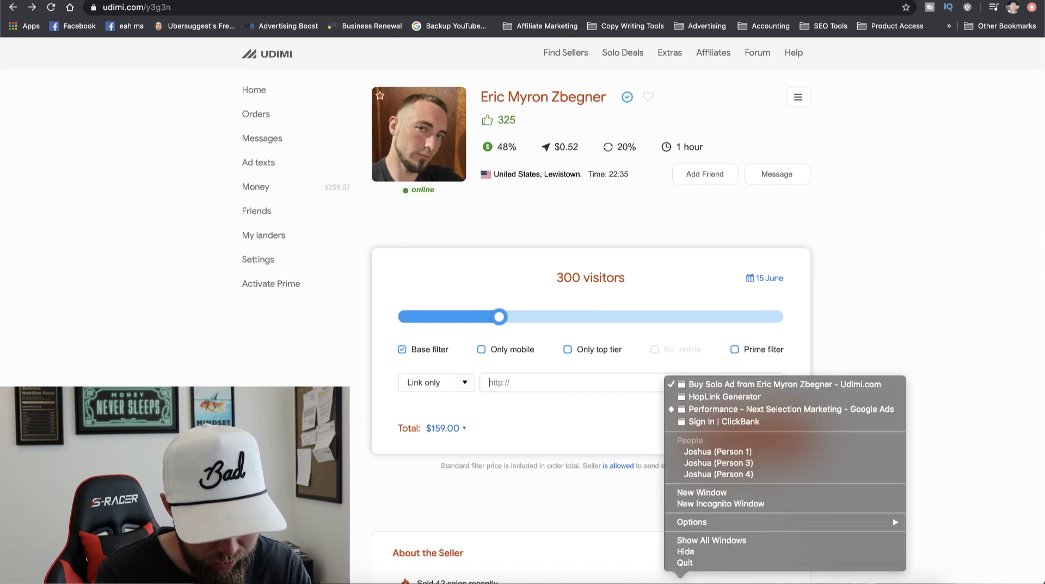
click(713, 397)
drag(295, 4, 319, 47)
text(er)
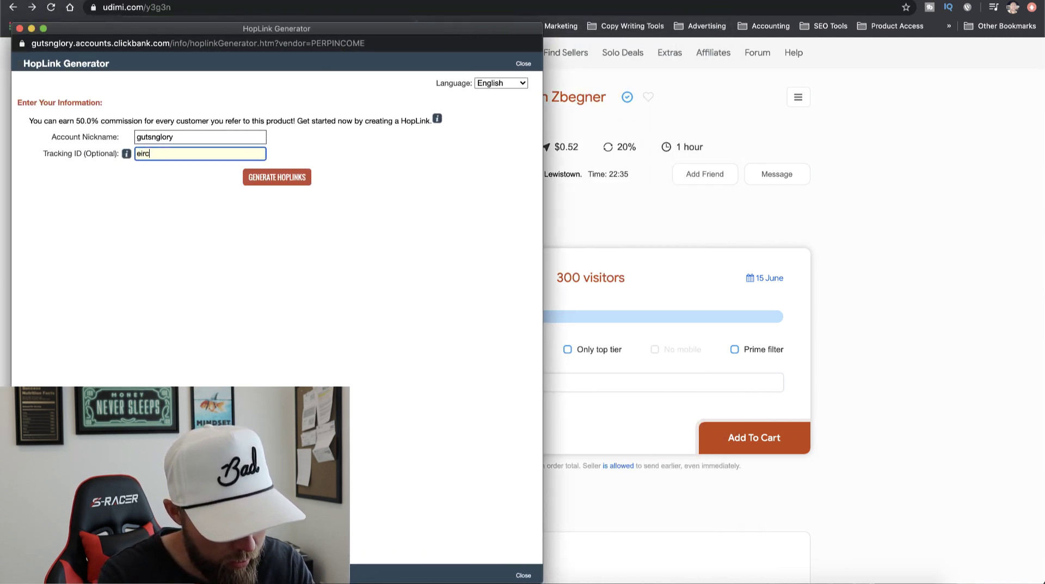
text(icsolo)
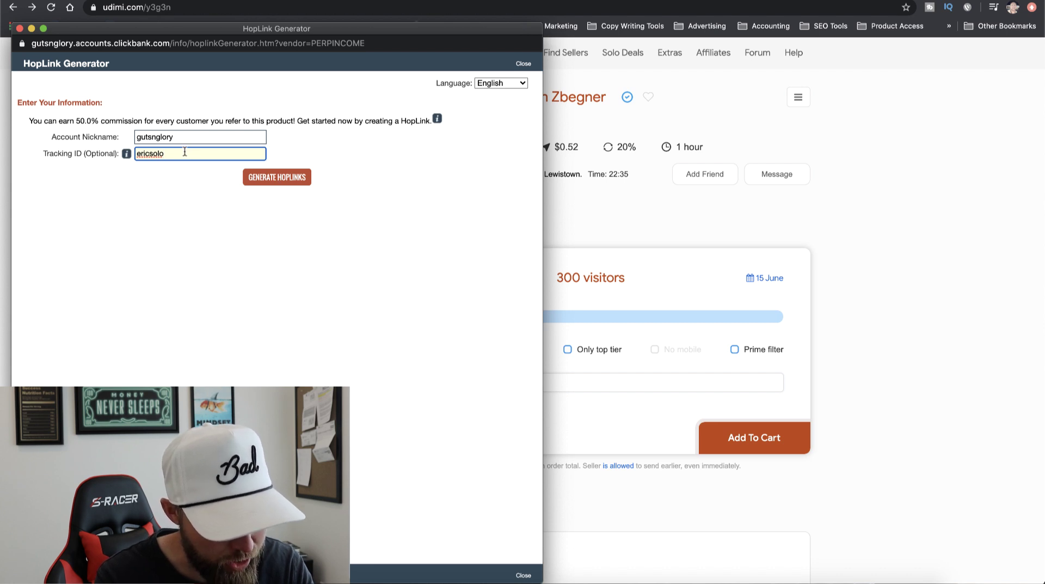
Generate the HopLink for the Perpetual Income 365 offer and copy it.
click(286, 177)
drag(156, 262, 413, 254)
key(super+c)
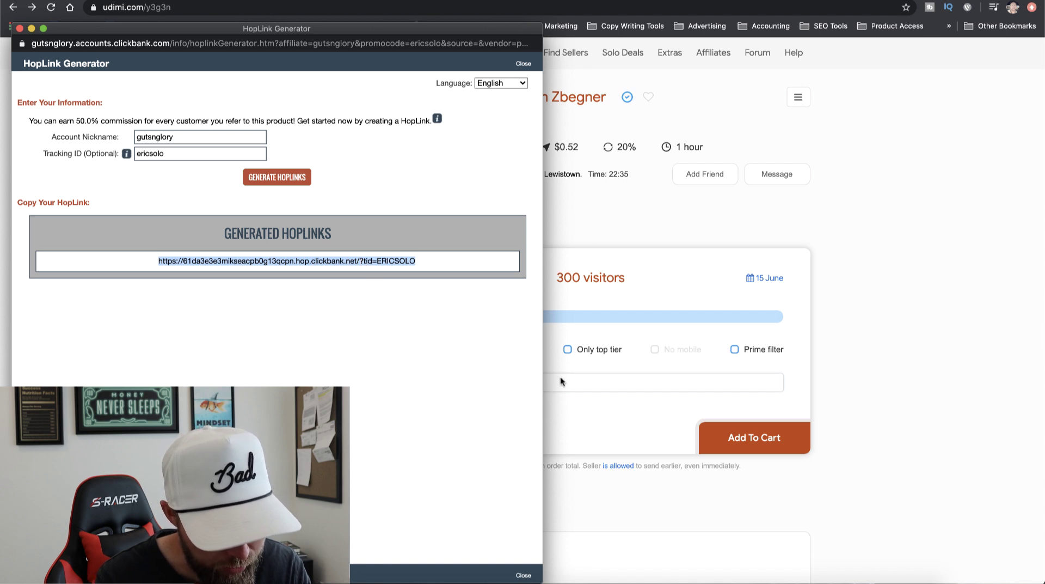
Open ClickMagick in a new browser tab, log in and bring up the form for a new tracking link.
click(720, 217)
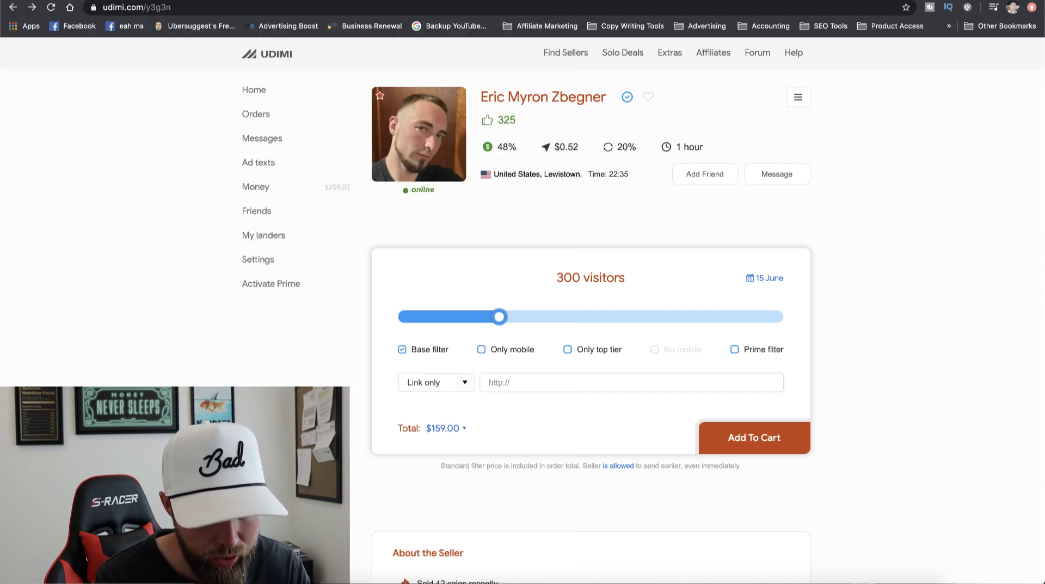
key(ctrl+t)
text(clickma)
key(Return)
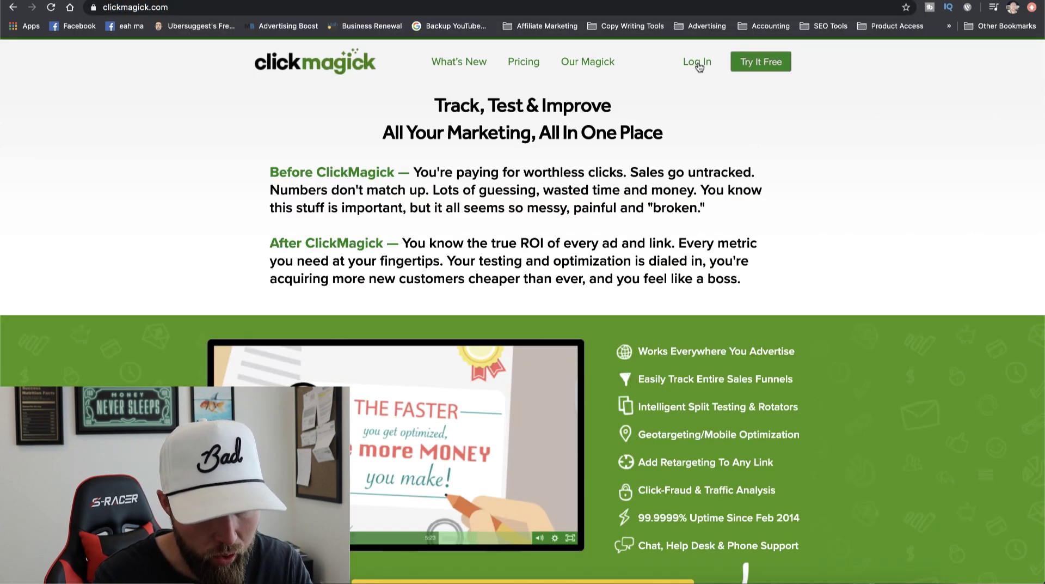
click(699, 63)
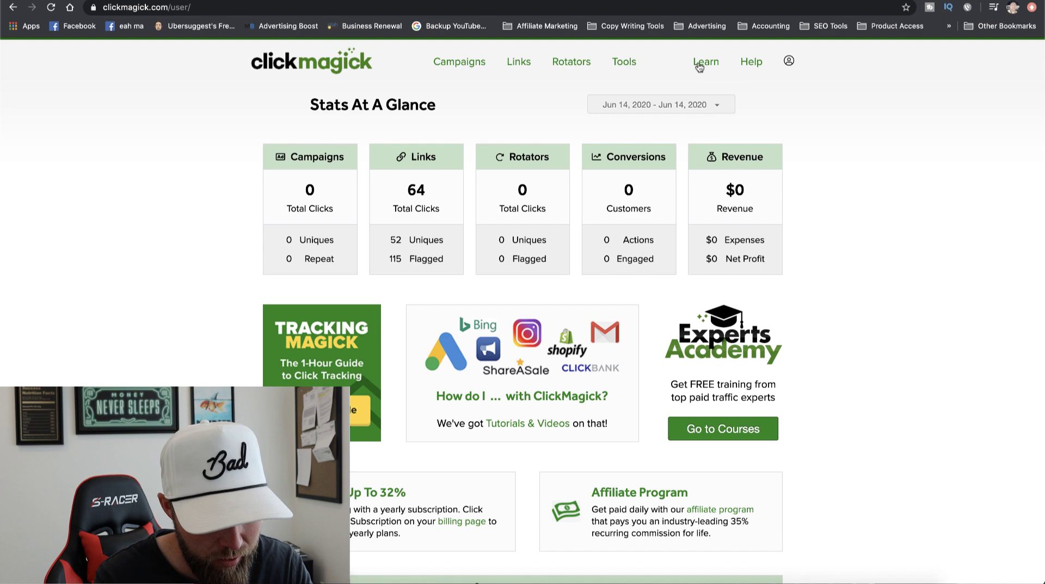
click(517, 63)
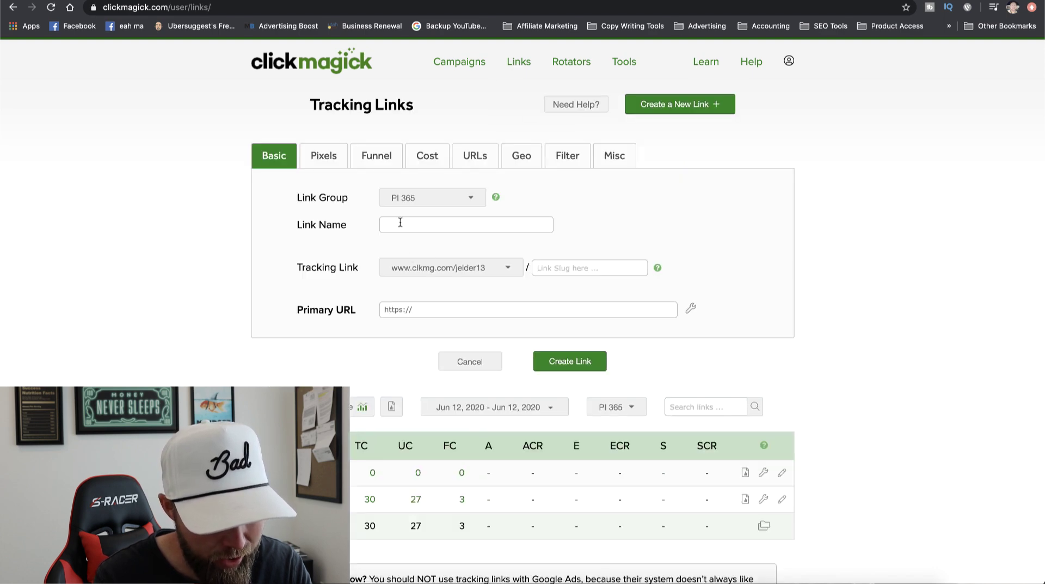
Name the new tracking link with the seller's first name followed by "Solo Vendor", in the PI 365 link group.
click(400, 223)
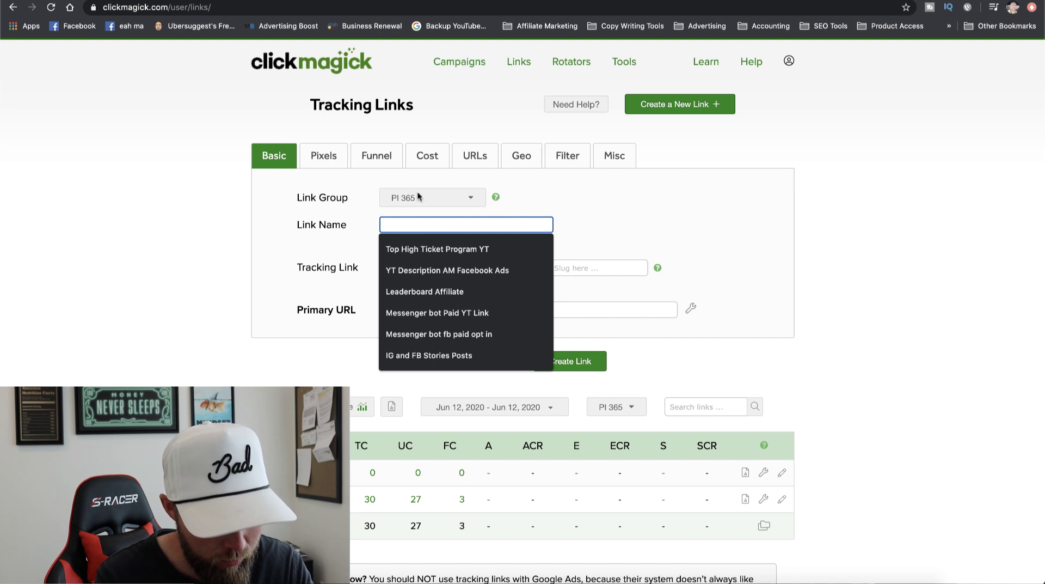
click(617, 191)
click(490, 219)
text(Eric Solo Vendor)
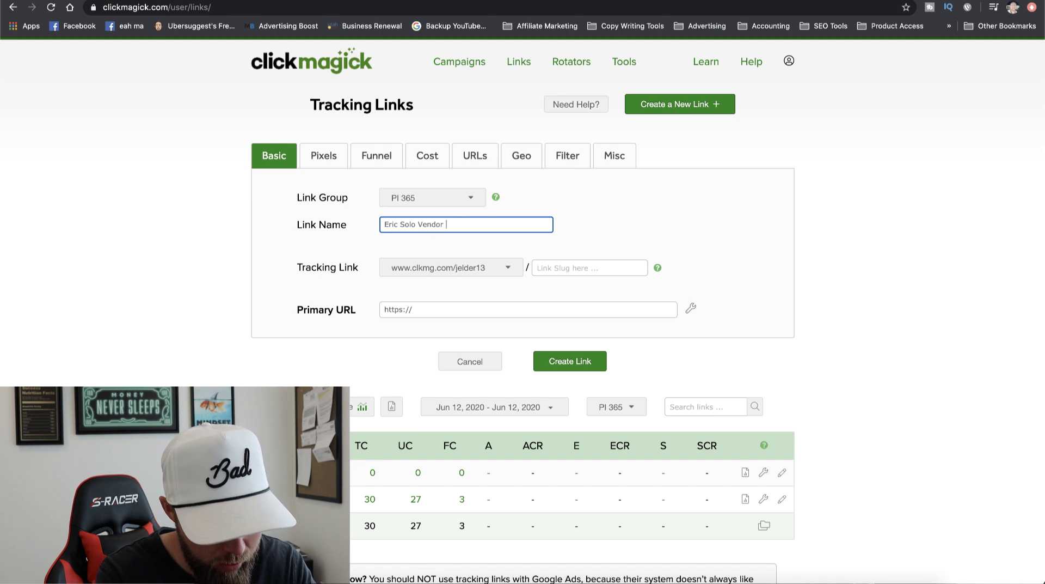
click(483, 308)
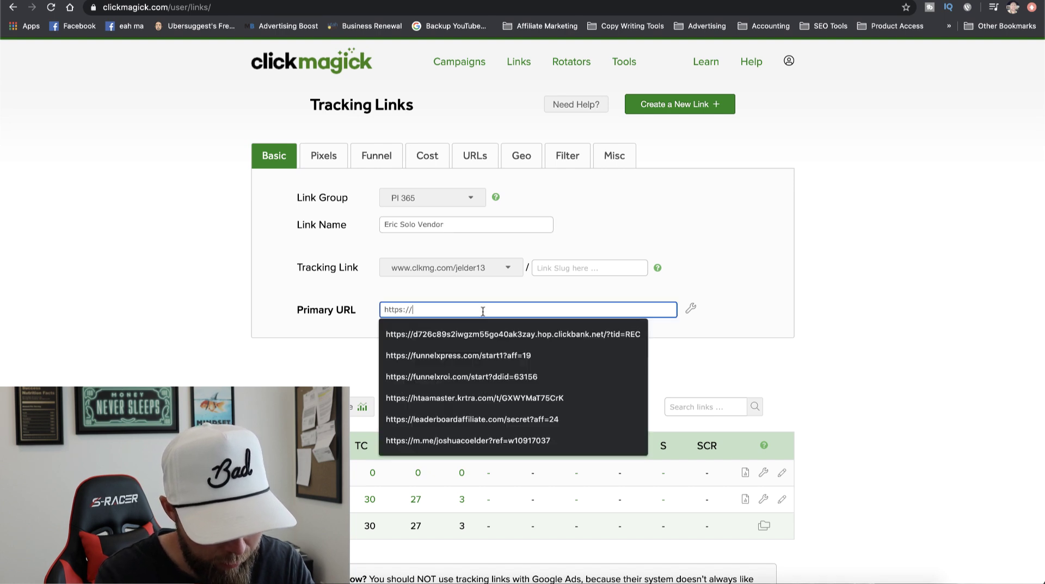
key(super+v)
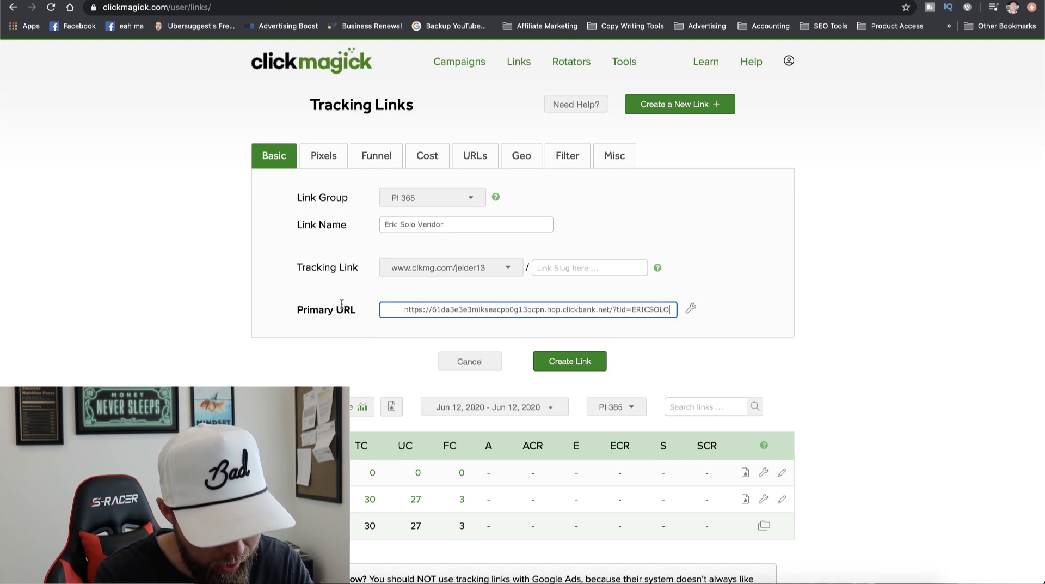
click(404, 310)
key(BackSpace)
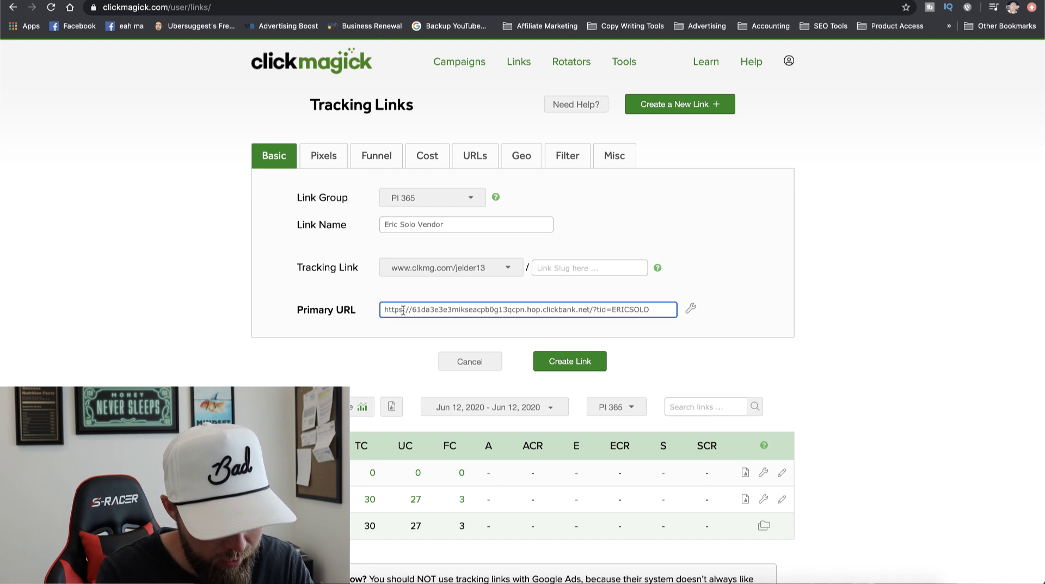
Set the tracking link's slug to pi365-s and create the link.
click(550, 269)
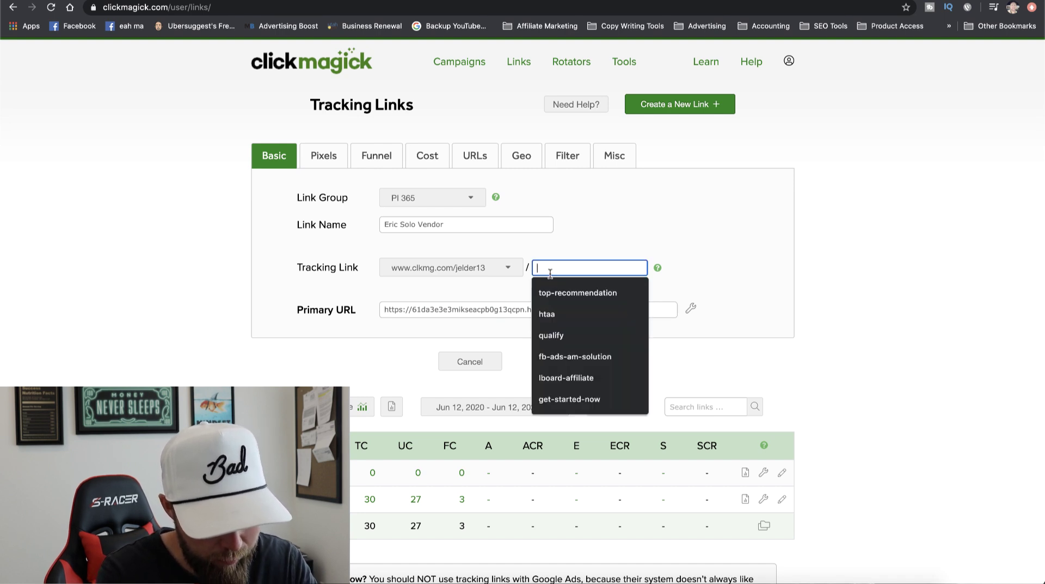
text(pi365-1)
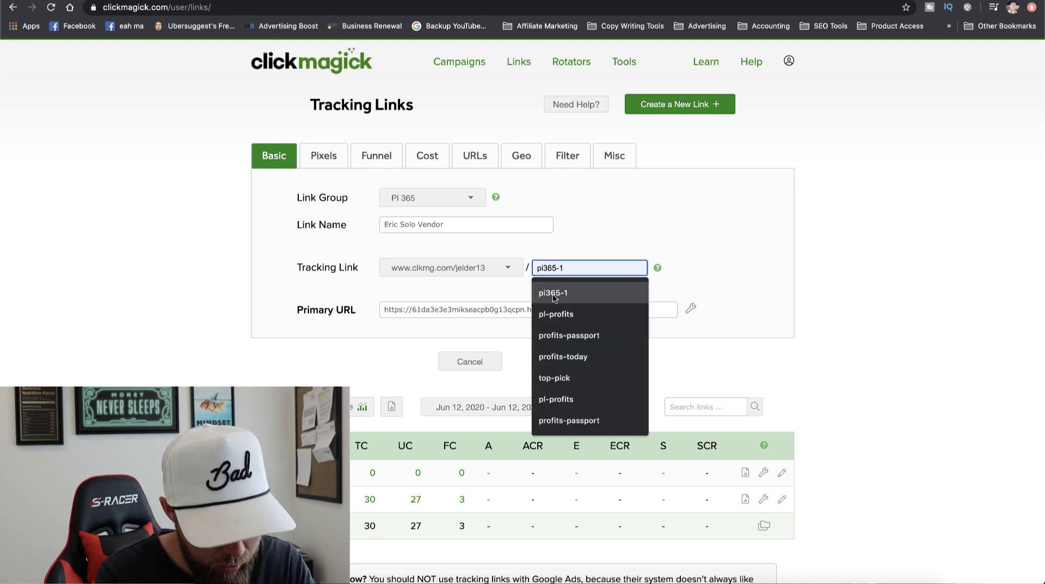
click(554, 295)
key(BackSpace)
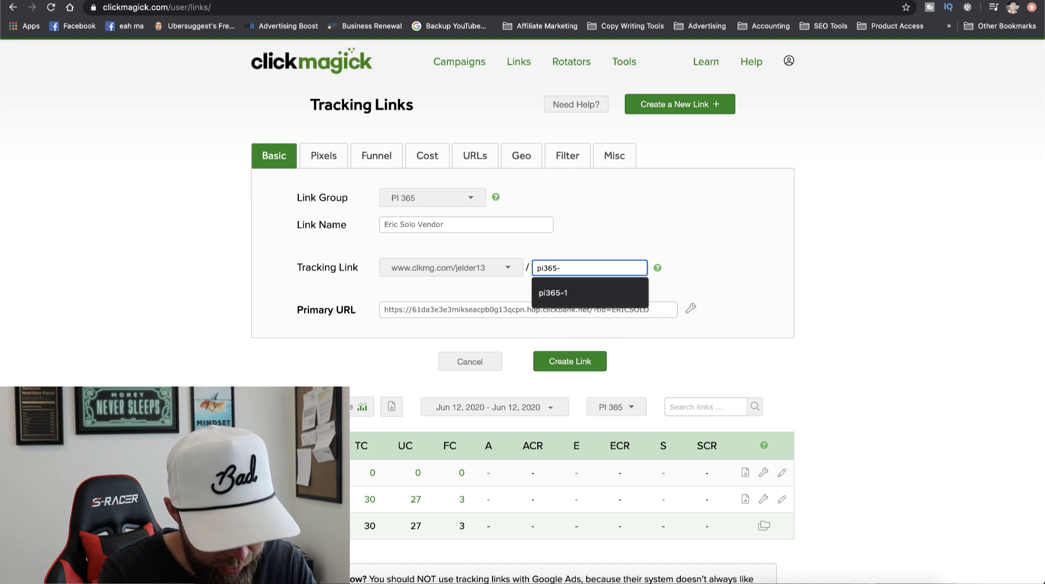
text(s)
click(558, 364)
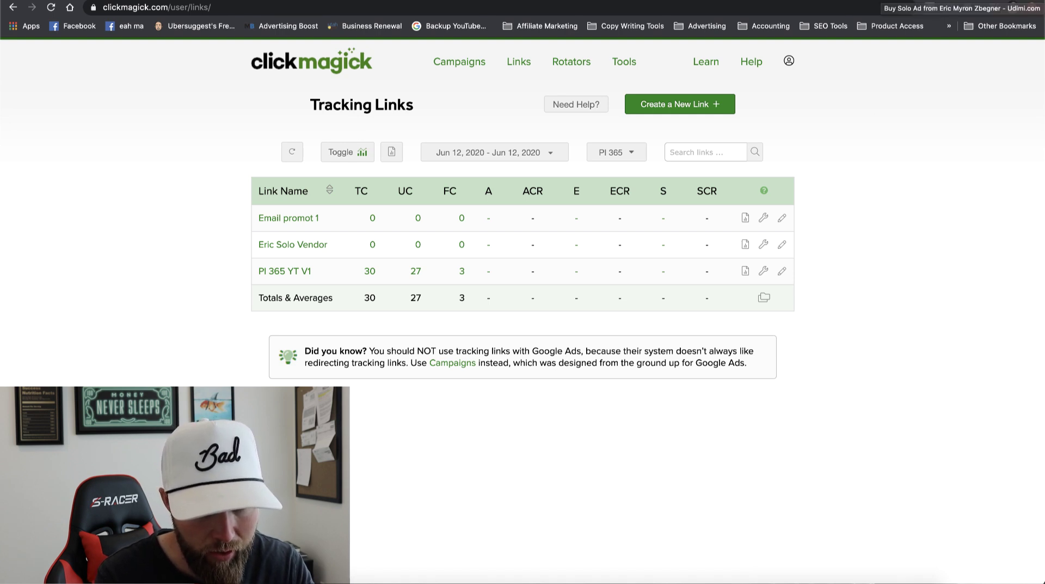
Test the pi365-s tracking link by loading it in a new browser tab.
key(super+t)
text(https://www.clkmg.com/jelder13/pi365-s)
key(Return)
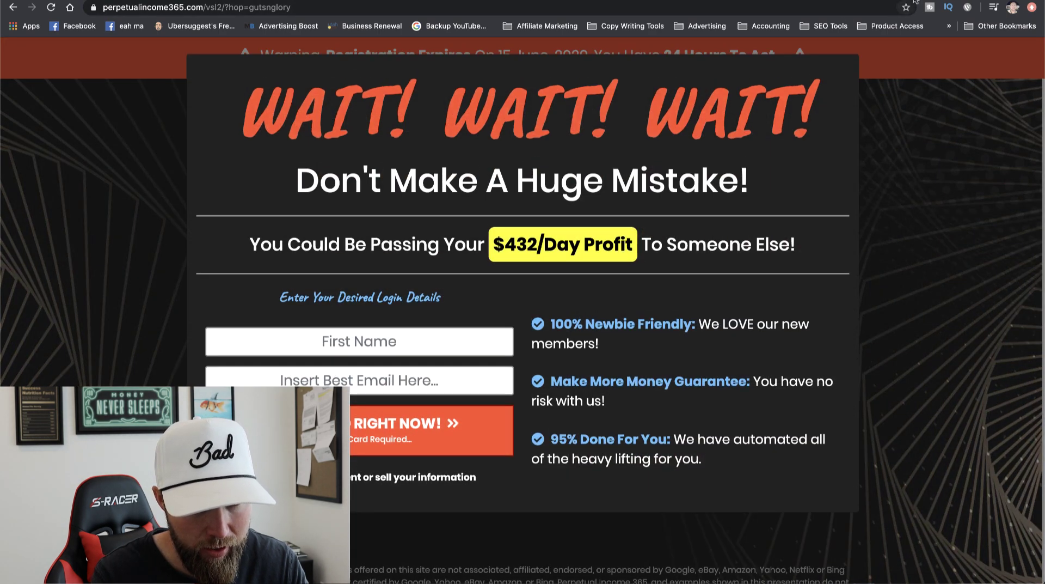
Return to the Udimi order form, enter the pi365-s tracking link as the ad link and add the 300-visitor order to the cart.
click(907, 1)
key(ctrl+shift+Tab)
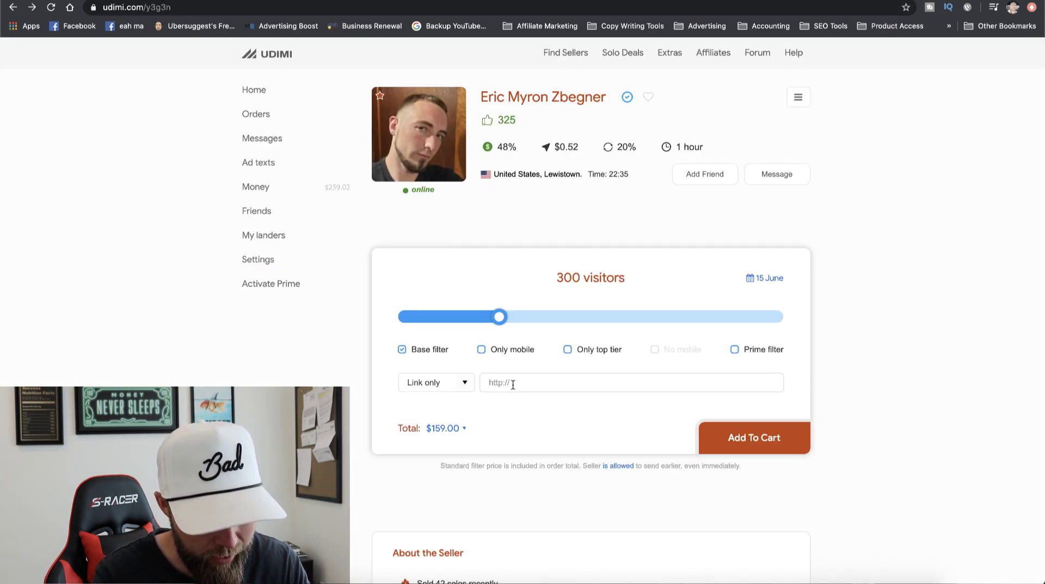
text(https://www.clkmg.com/jelder13/pi365-s)
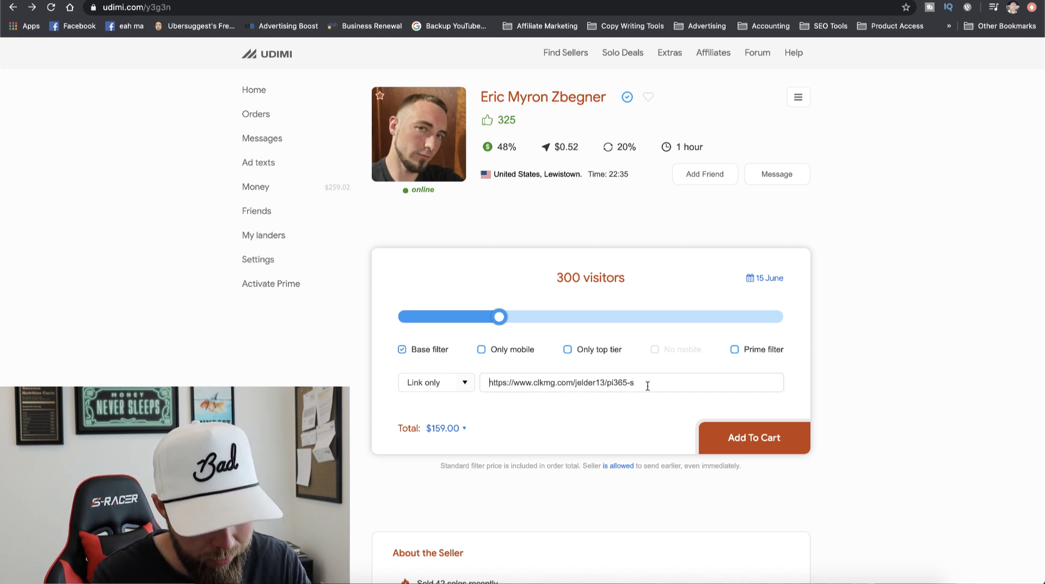
click(915, 1)
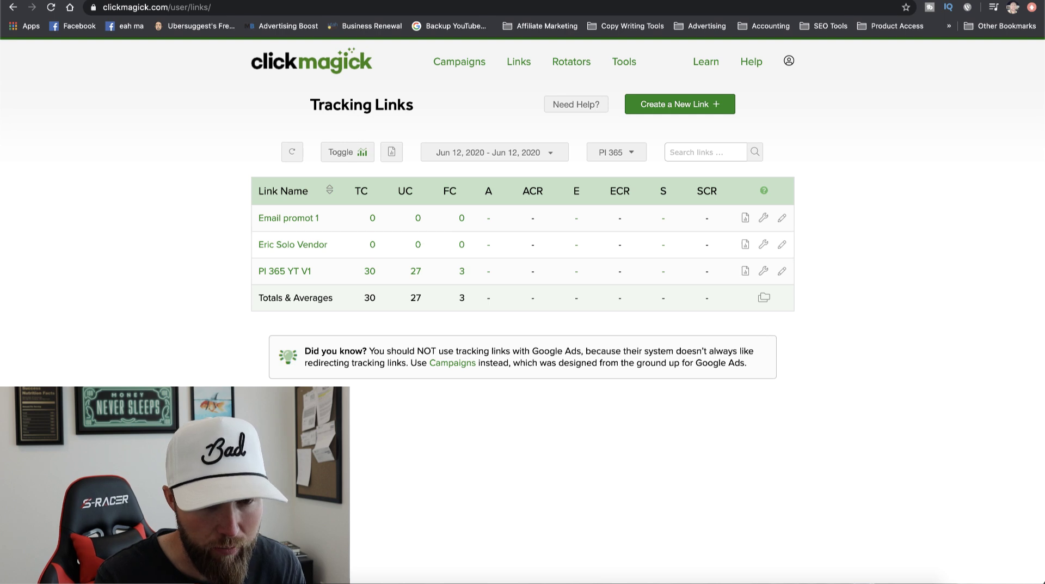
key(ctrl+Tab)
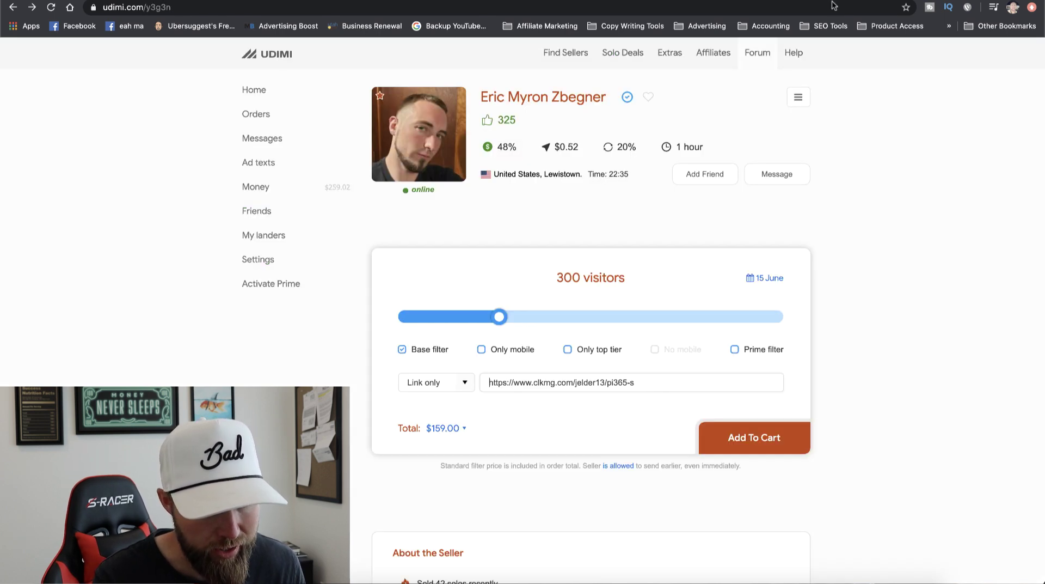
click(753, 448)
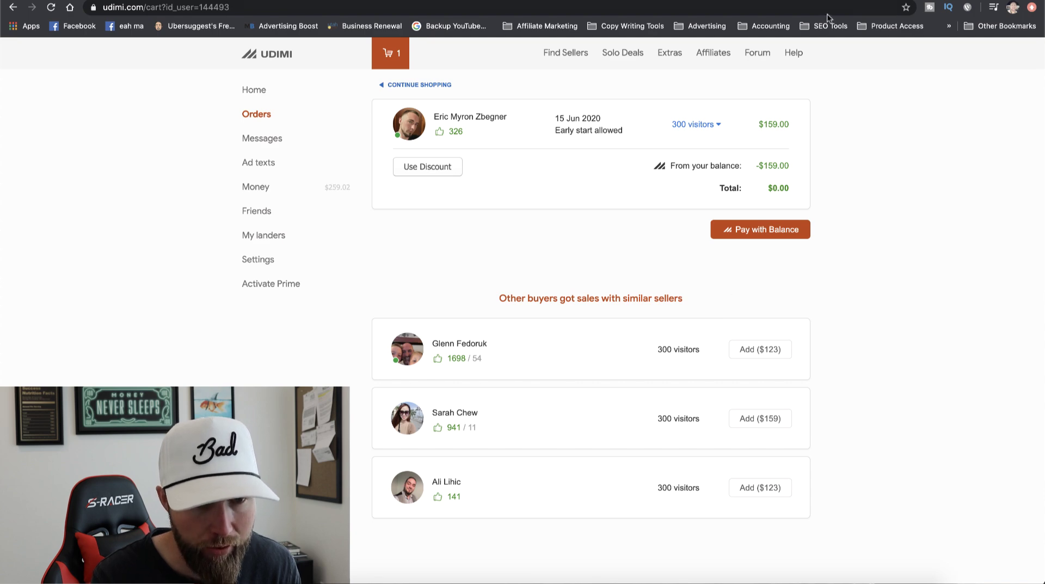
Switch to ClickBank's reporting analytics and examine today's hops grouped by tracking ID.
click(697, 1)
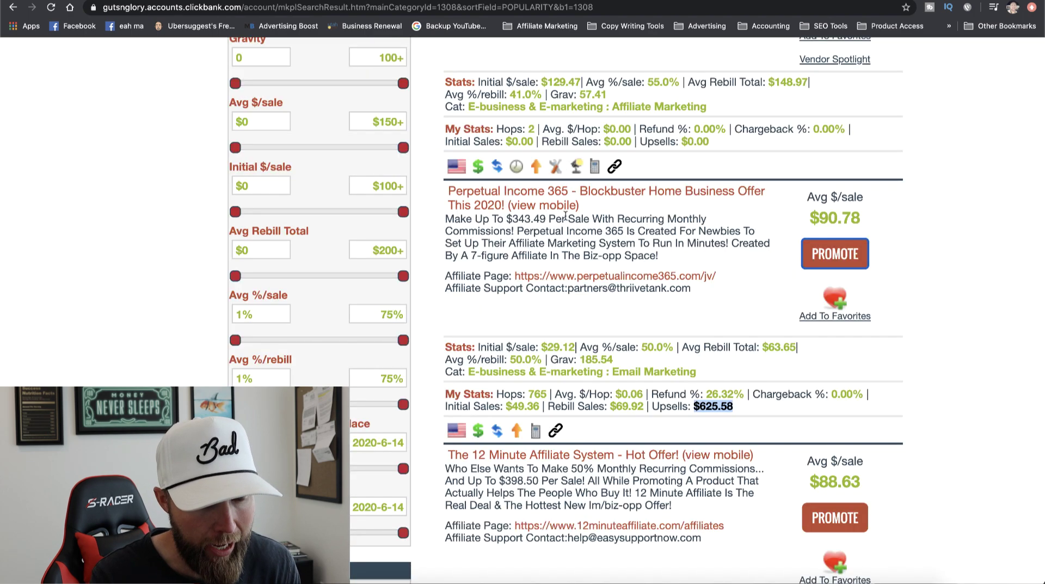
scroll(565, 216, down, 5)
scroll(566, 216, up, 3)
scroll(565, 216, down, 1)
click(593, 72)
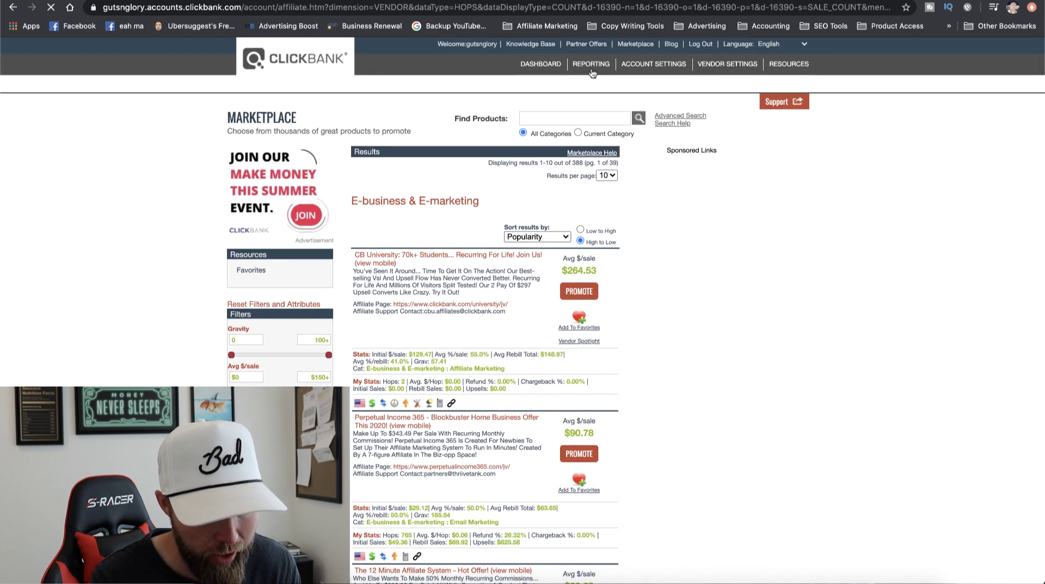
click(329, 121)
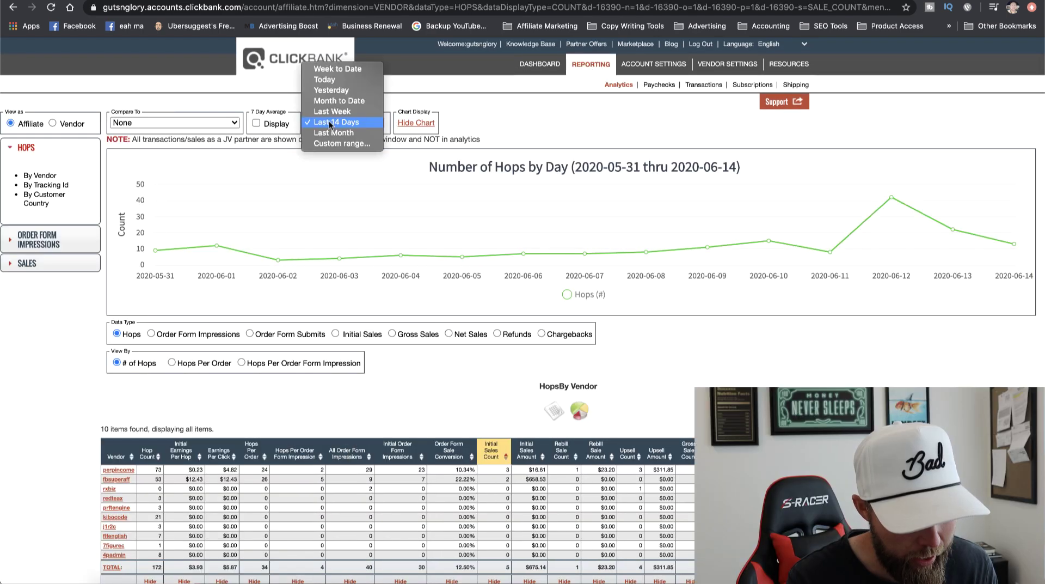
click(328, 80)
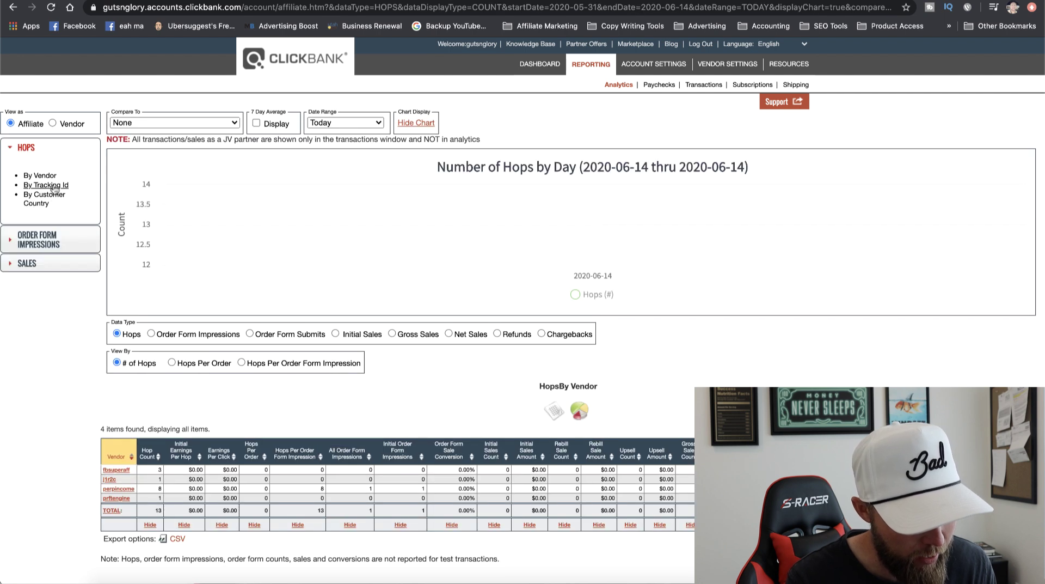
click(49, 185)
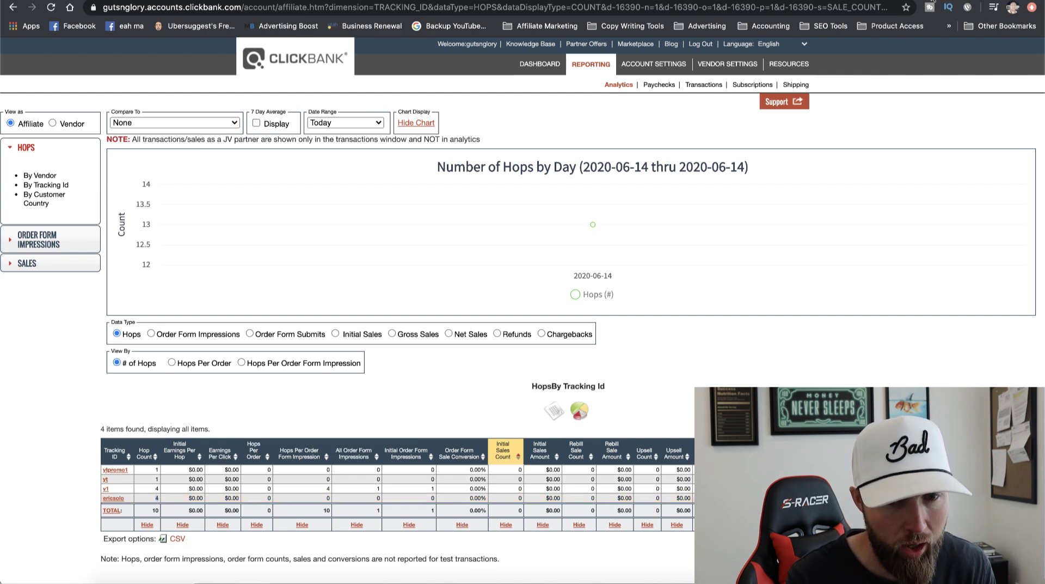
Return to ClickMagick and review the solo vendor link's basic and geotargeting settings and its Traffic Quality report.
click(680, 0)
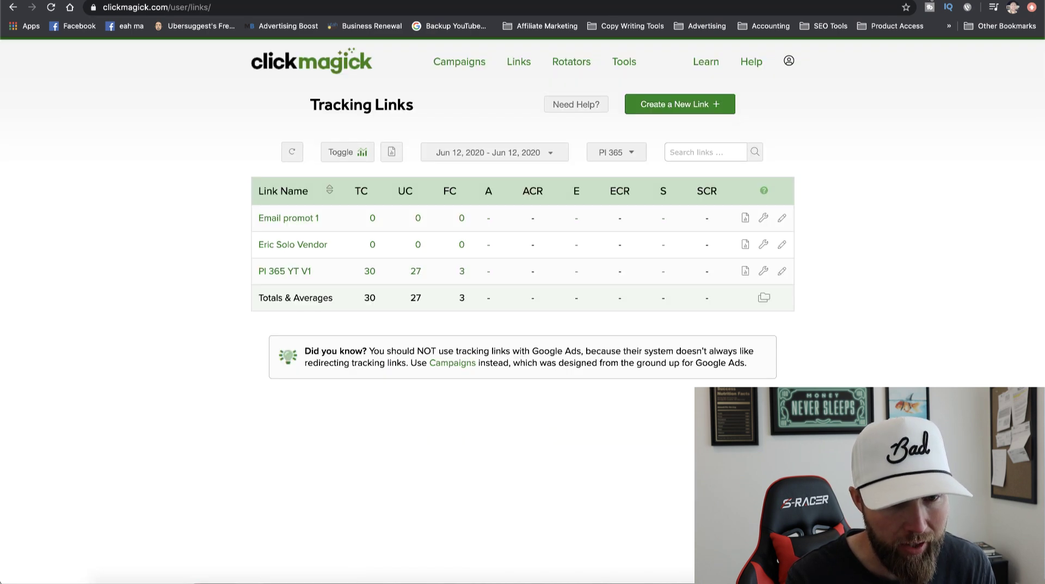
click(313, 245)
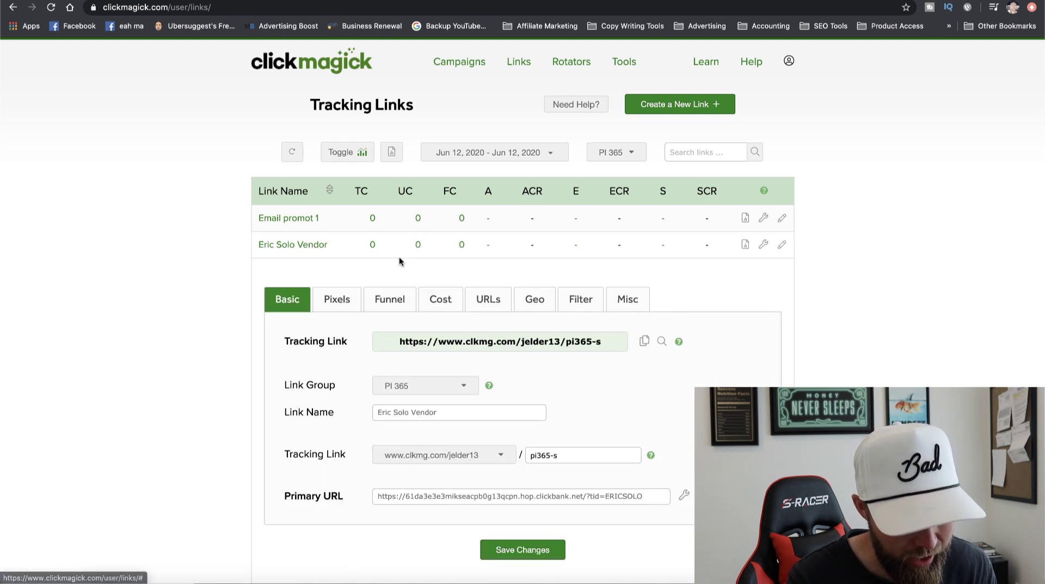
click(536, 297)
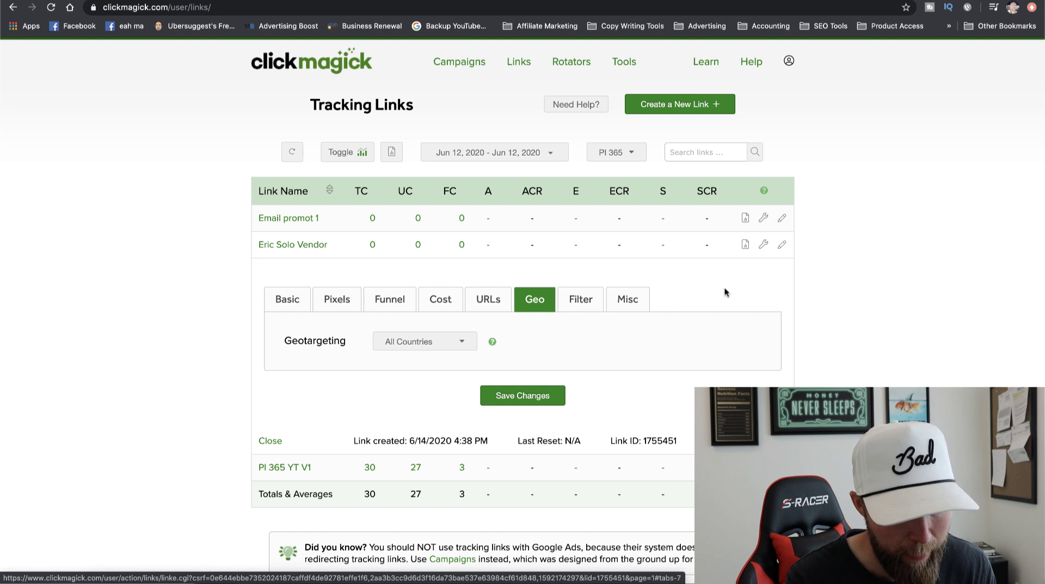
click(745, 245)
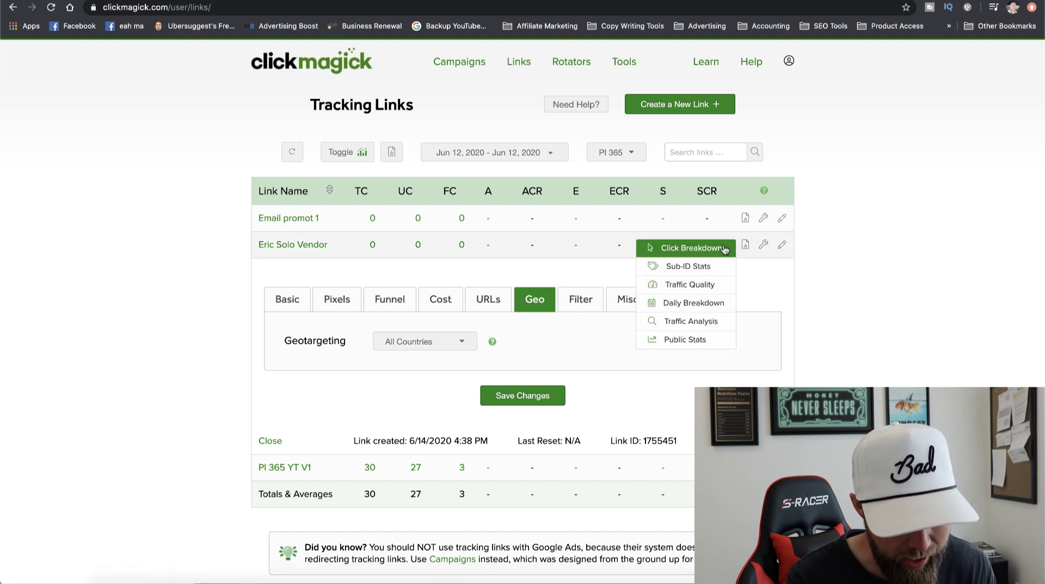
click(697, 284)
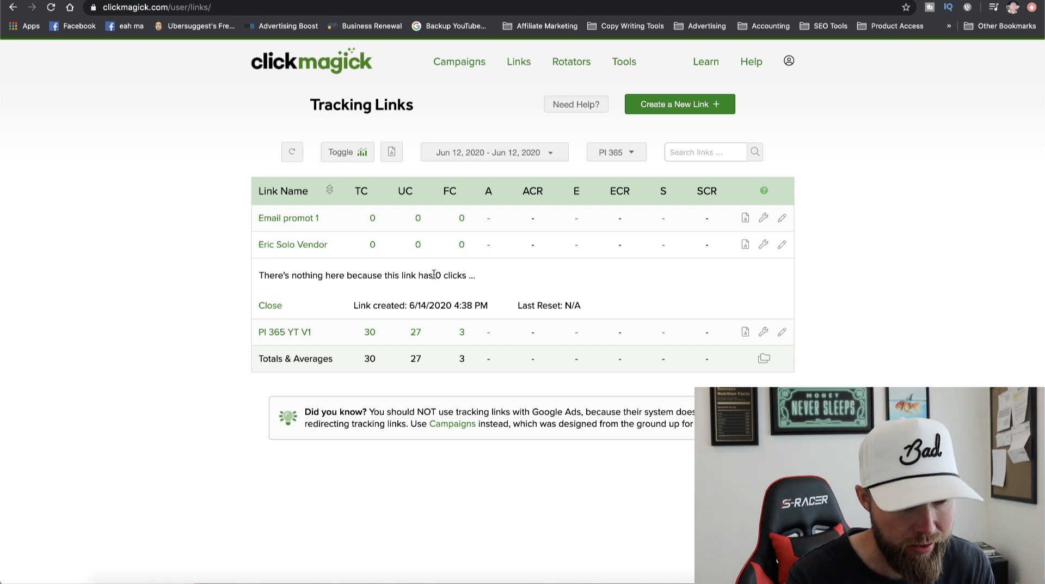
drag(446, 274, 376, 273)
click(367, 273)
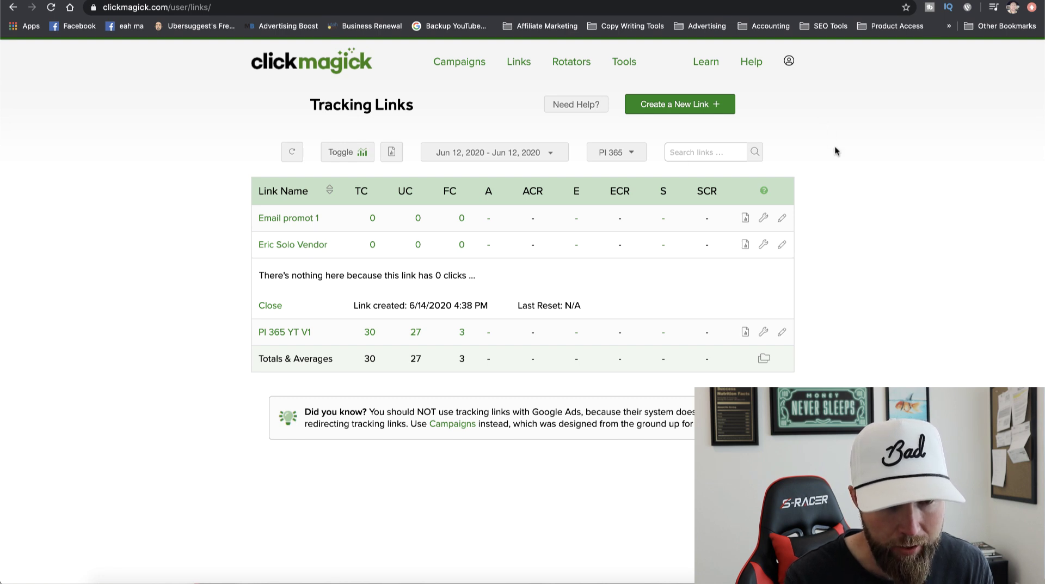
Switch from ClickMagick via the Udimi cart to the Profits Passport page, examine its solo ad checklist and email ad copy, and select the email body.
click(871, 0)
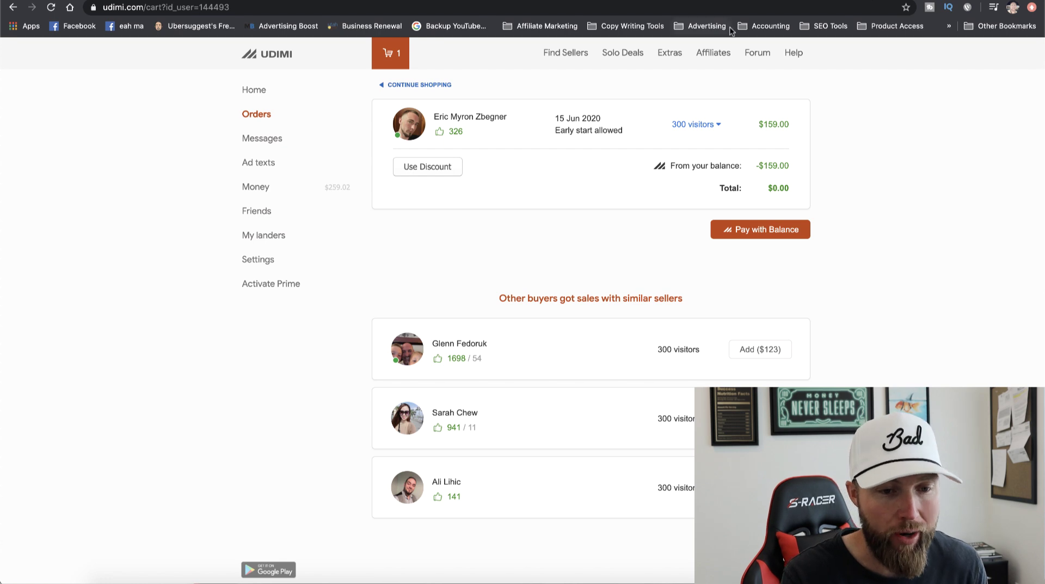
click(770, 0)
scroll(650, 217, up, 12)
scroll(650, 216, up, 12)
scroll(649, 216, up, 15)
scroll(650, 216, up, 6)
scroll(650, 216, down, 8)
scroll(650, 216, down, 20)
scroll(649, 216, down, 12)
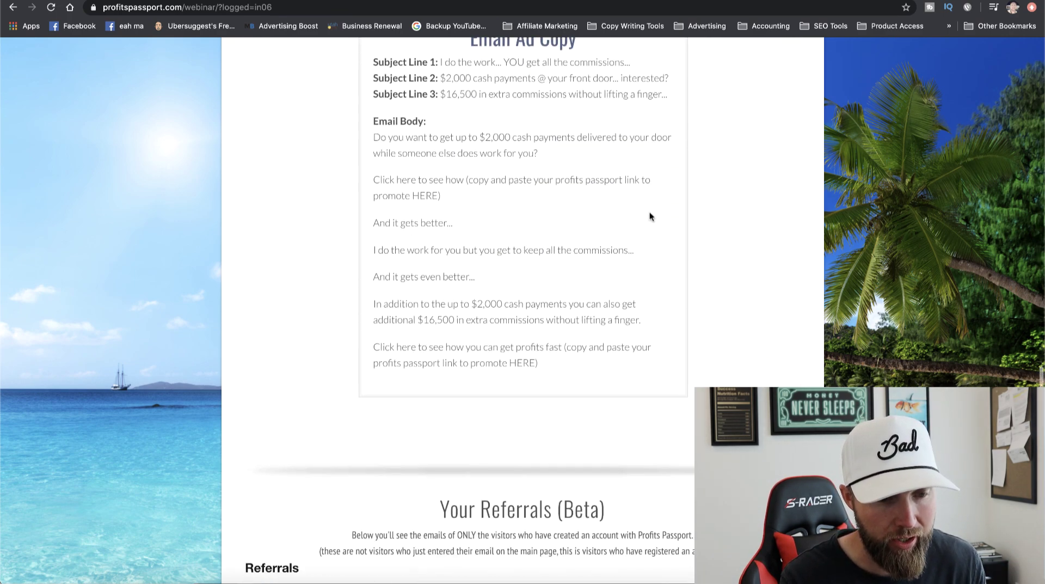
scroll(650, 216, up, 3)
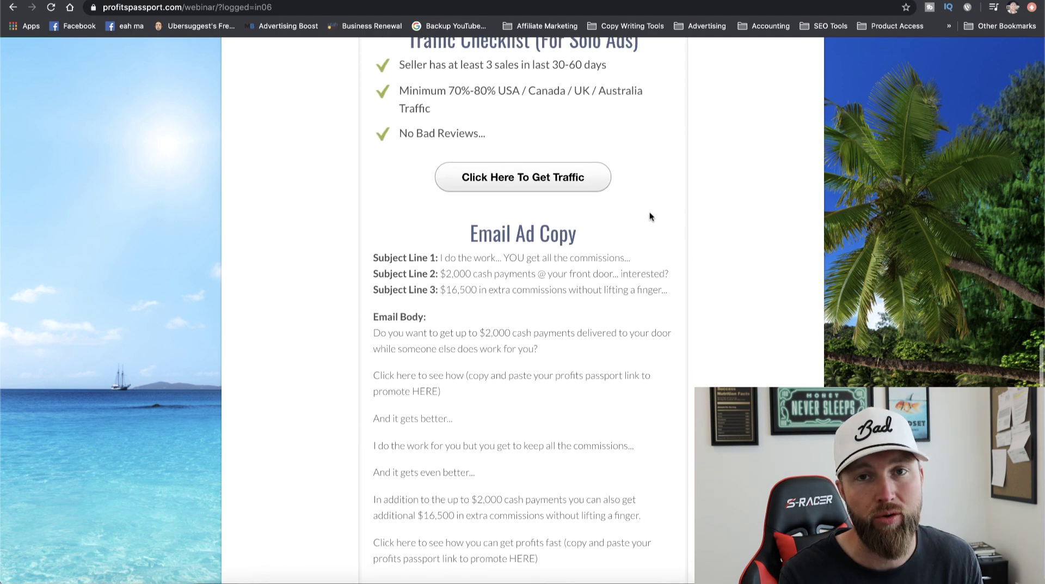
scroll(649, 216, up, 1)
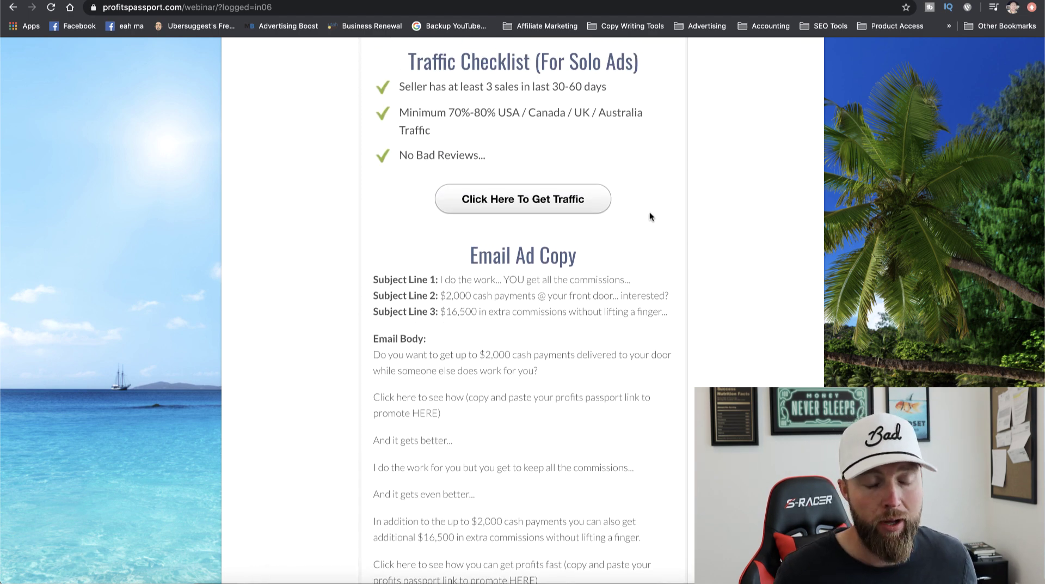
scroll(679, 233, up, 2)
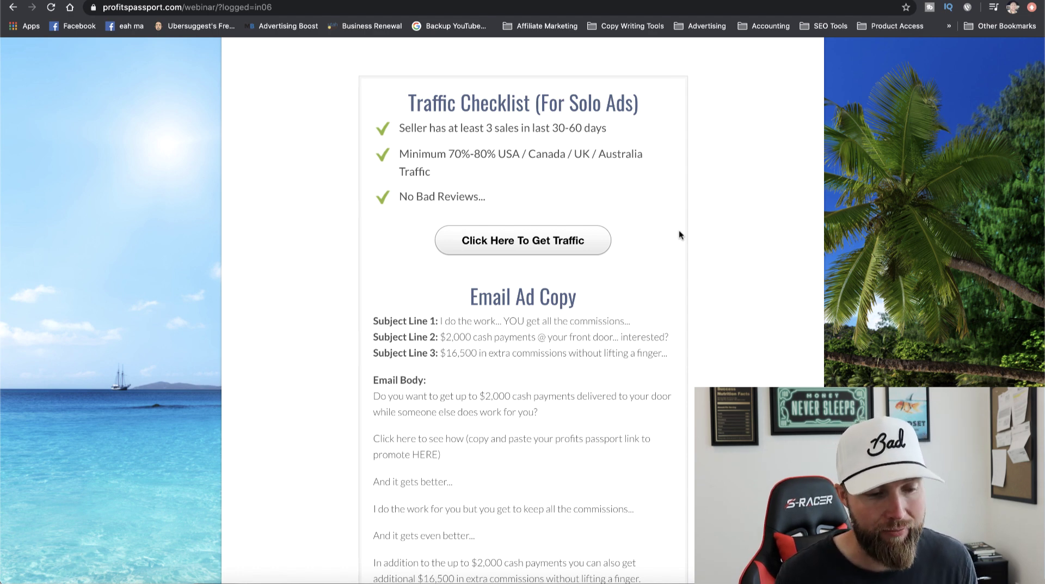
scroll(654, 319, down, 2)
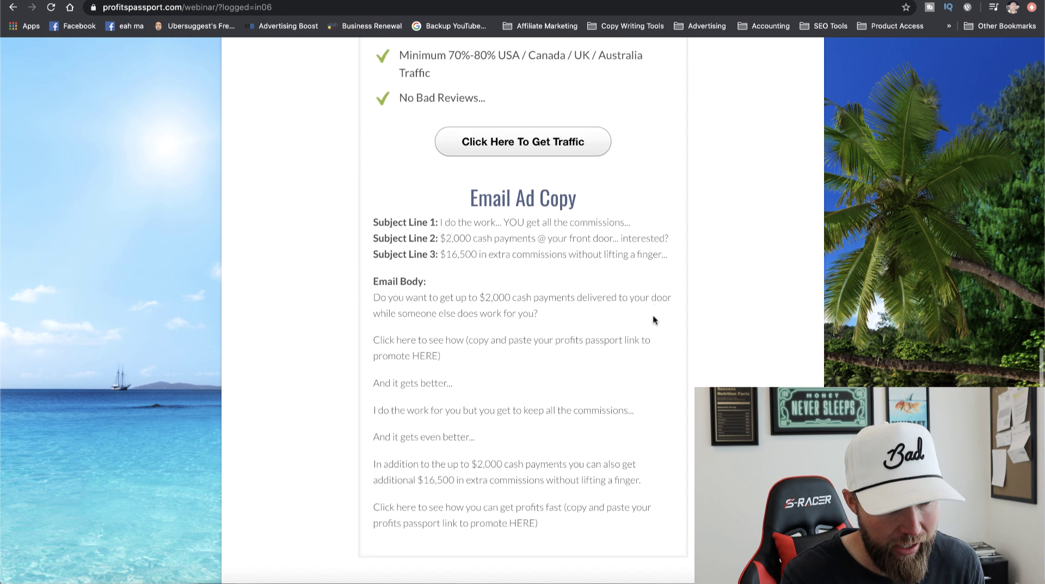
drag(544, 508, 371, 279)
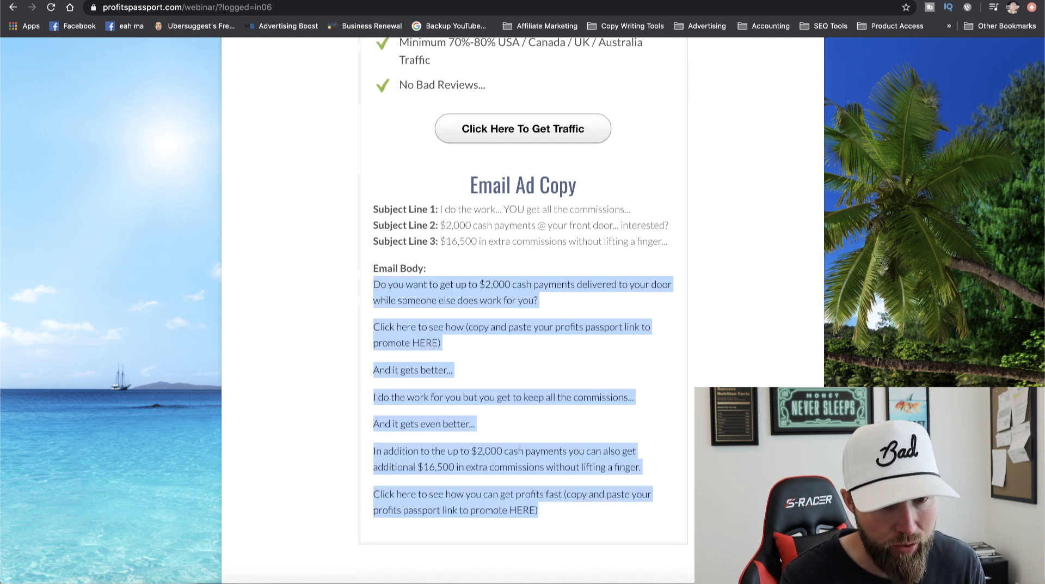
Check the Udimi cart and the solo ad criteria on the AWW board, ending back on the Profits Passport page.
click(874, 0)
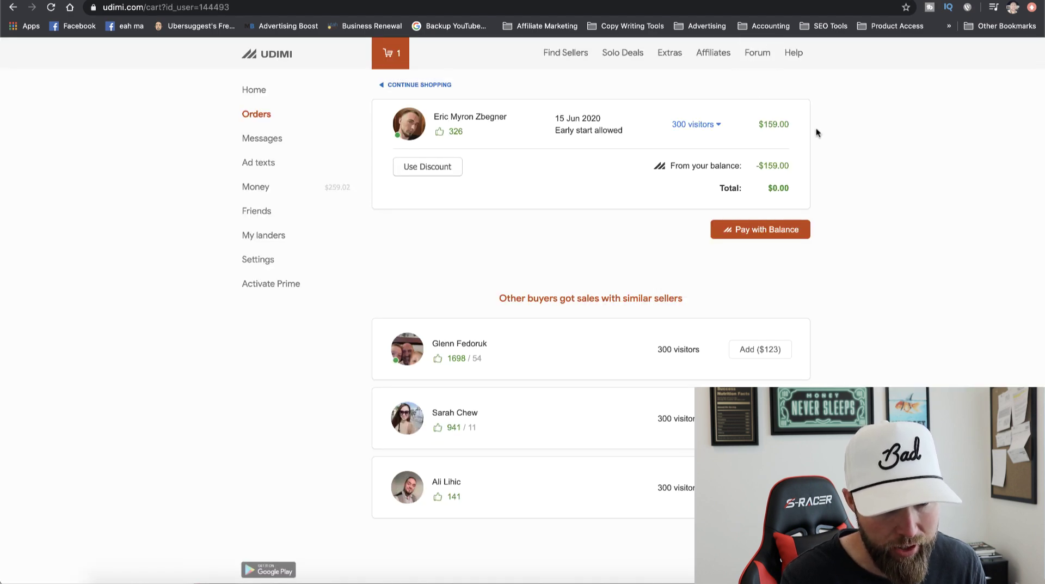
click(826, 0)
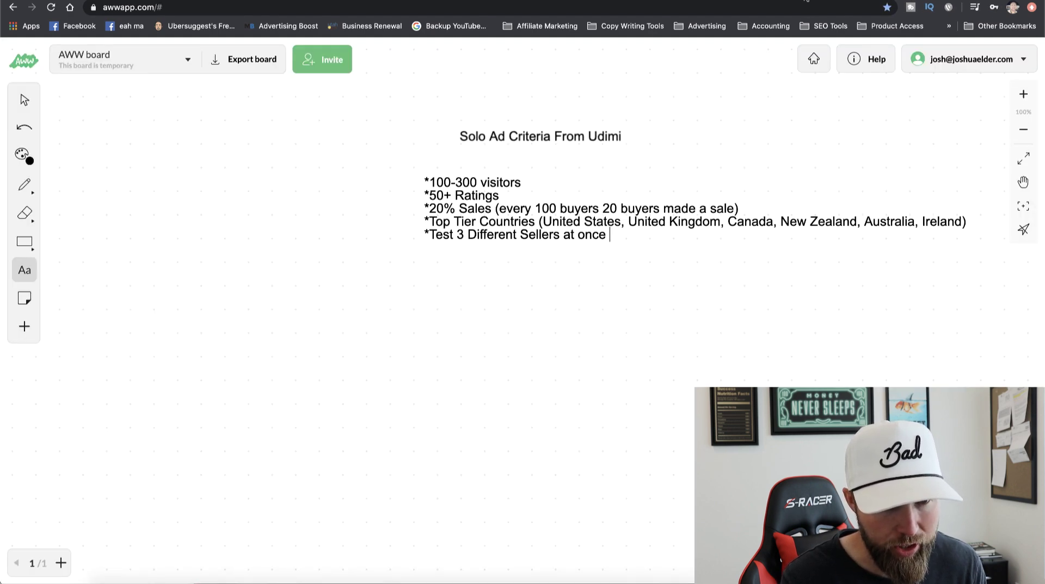
click(786, 0)
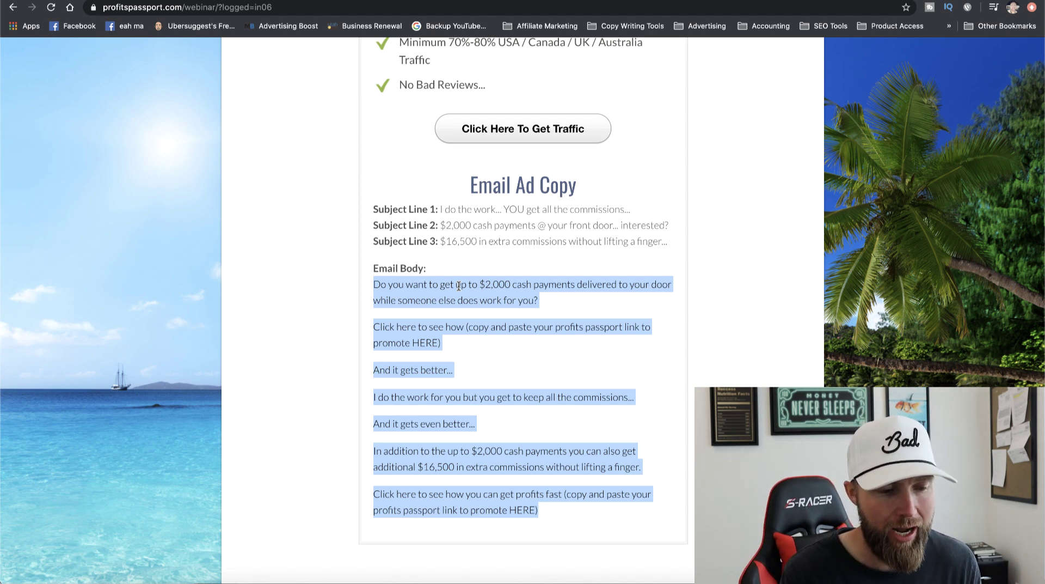
Highlight the whole email body in the Email Ad Copy section, and separately its first line where the Profits Passport promotion link goes.
click(499, 397)
drag(547, 509, 374, 288)
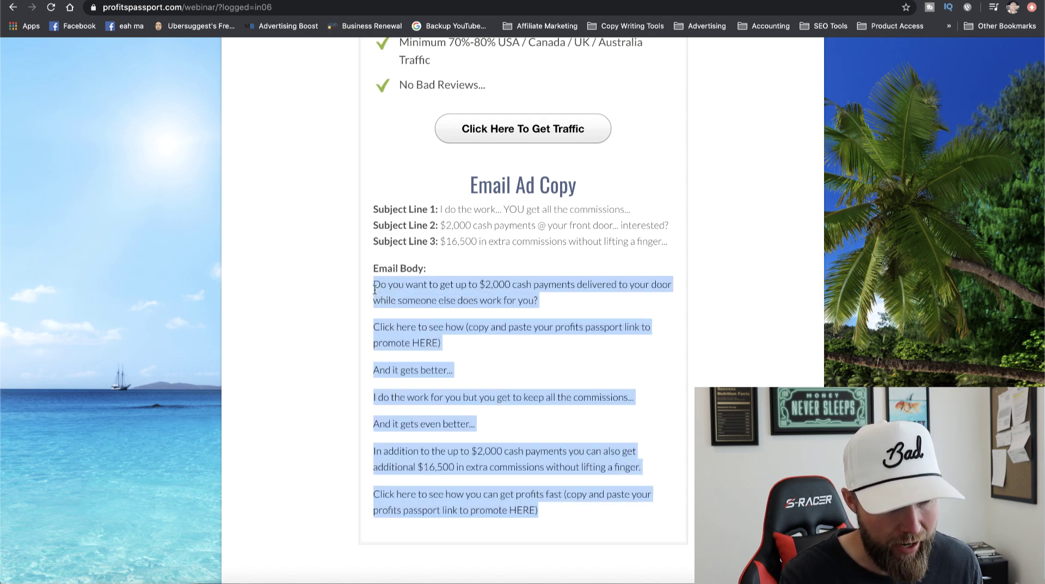
click(398, 301)
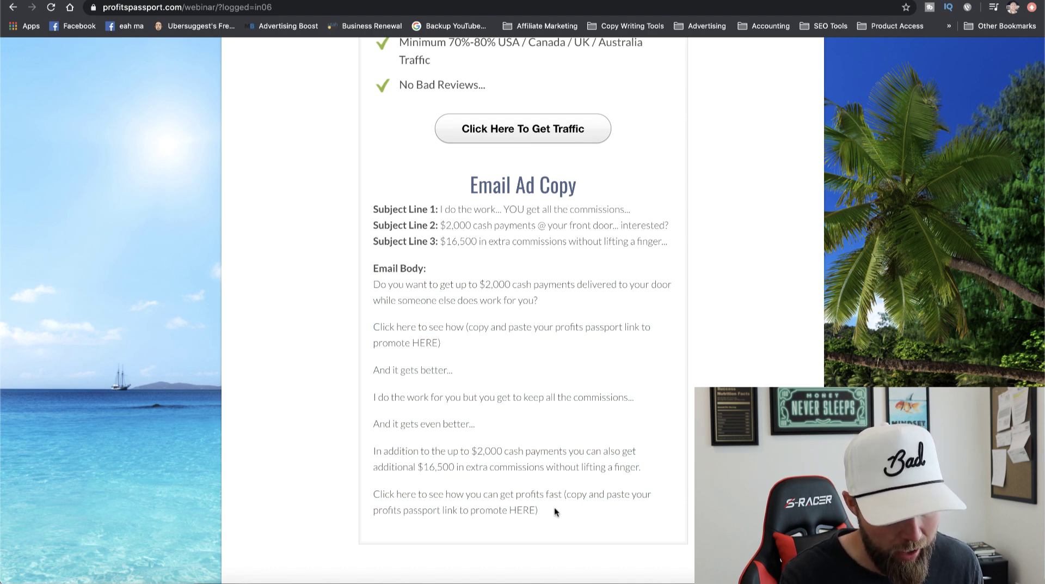
drag(548, 508, 374, 283)
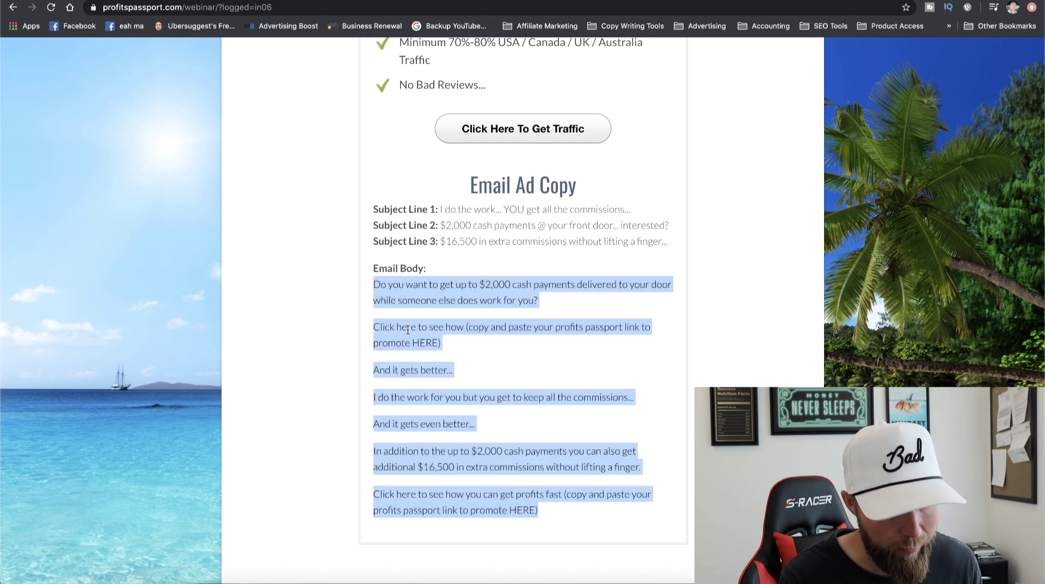
click(447, 336)
drag(470, 344, 380, 327)
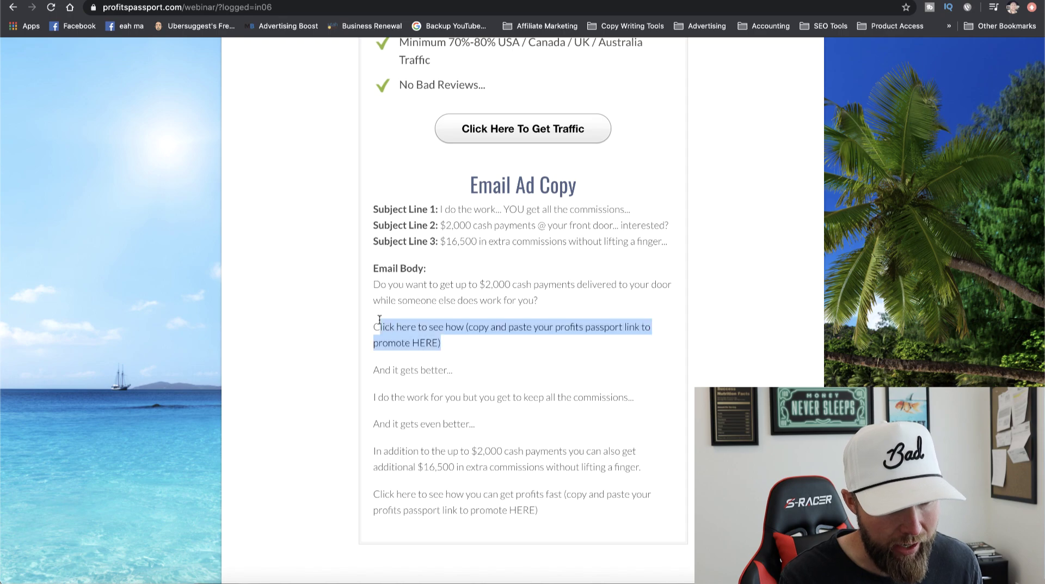
Review the promotion link below the webinar video and the checklist's minimum 70%-80% USA / Canada / UK / Australia traffic requirement, ending at the webinar.
scroll(455, 318, up, 20)
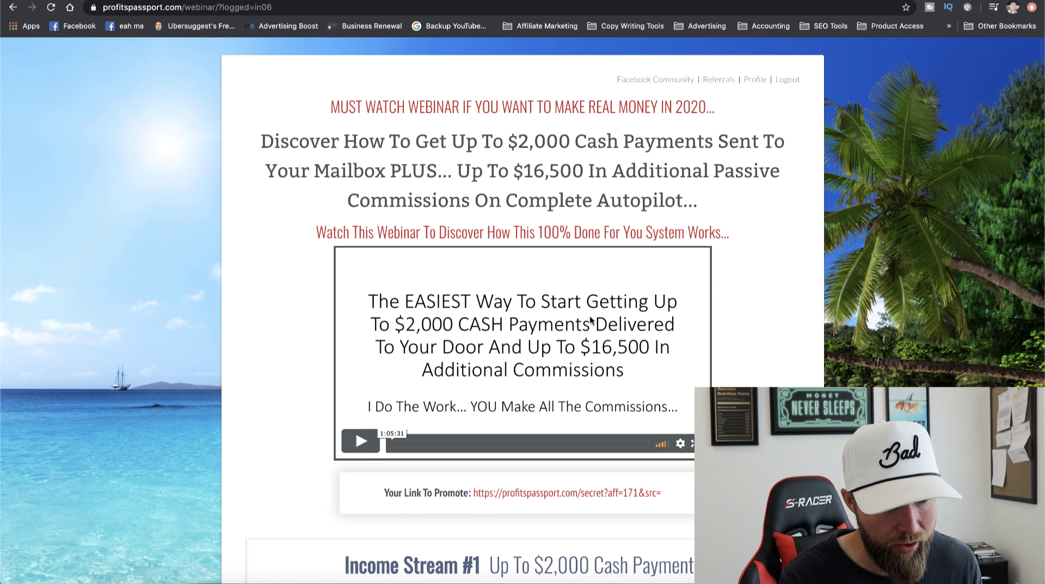
scroll(589, 316, down, 20)
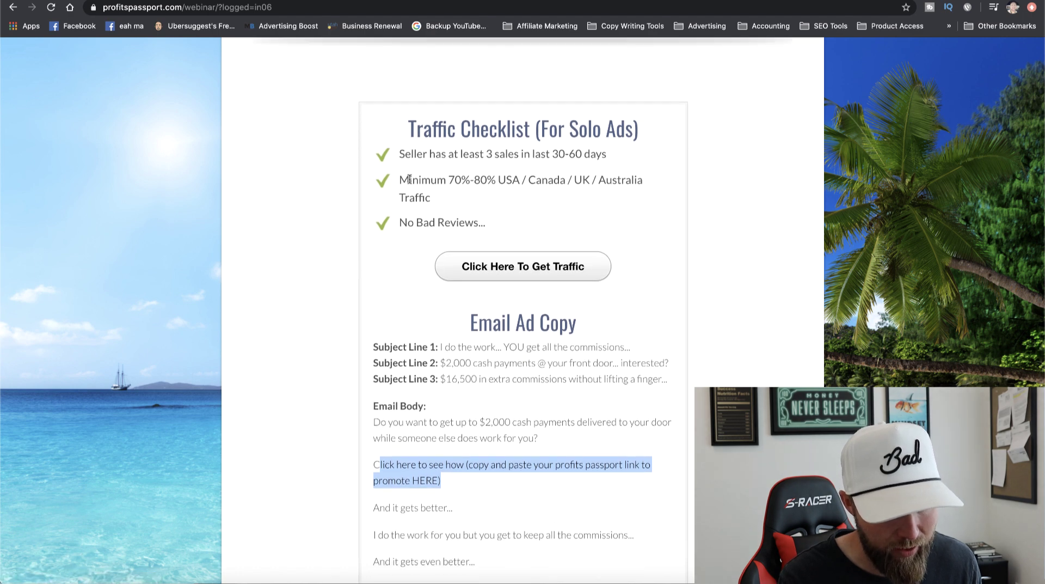
drag(413, 179, 565, 183)
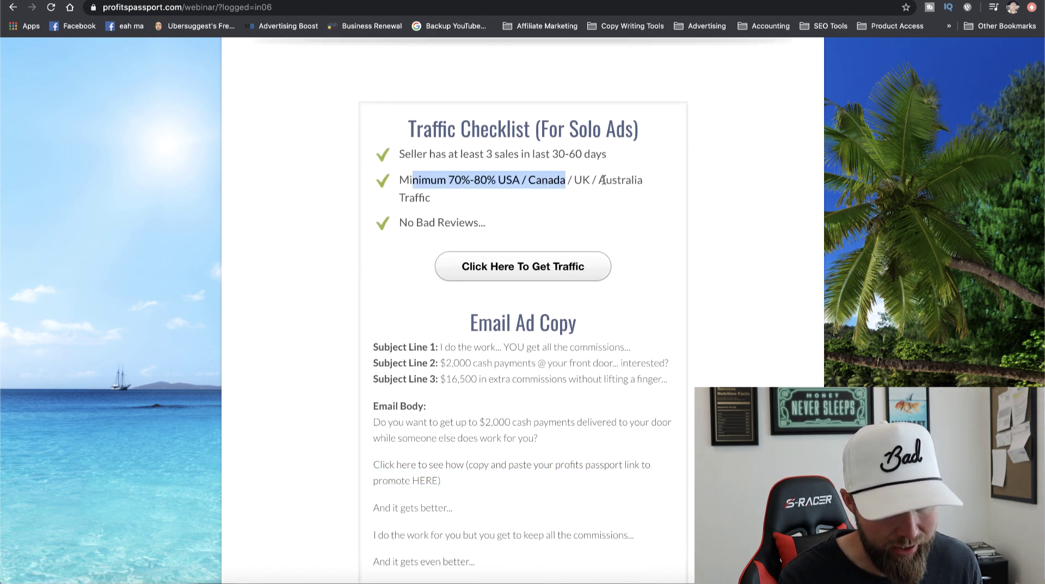
scroll(615, 201, down, 3)
scroll(616, 187, up, 5)
scroll(616, 186, up, 3)
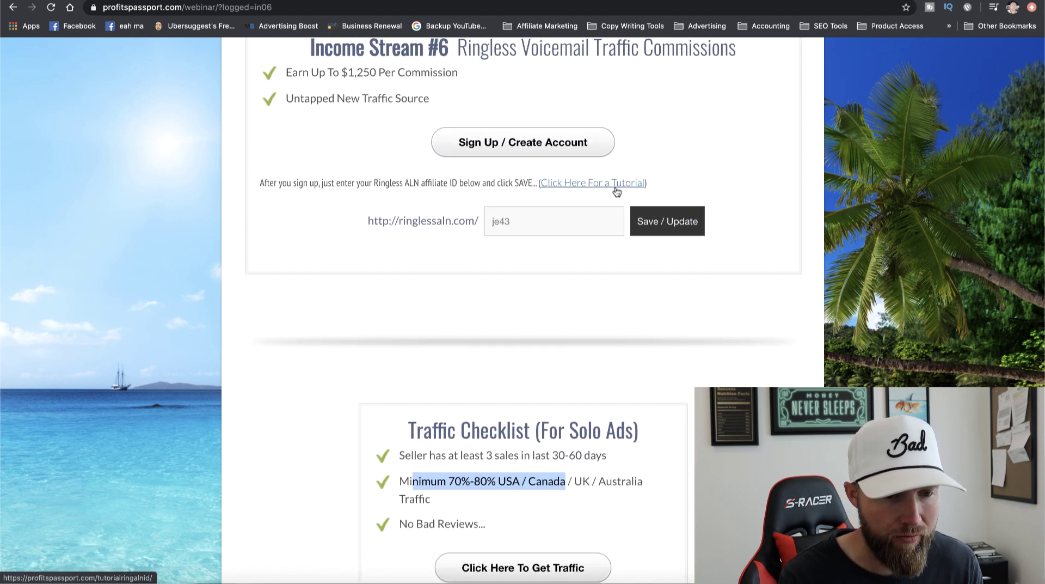
scroll(629, 306, up, 20)
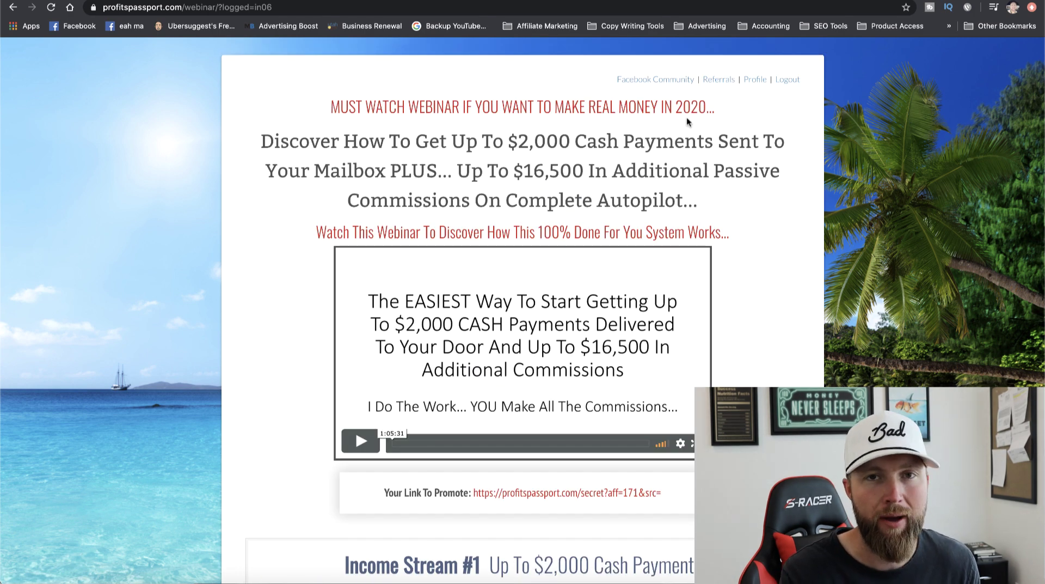